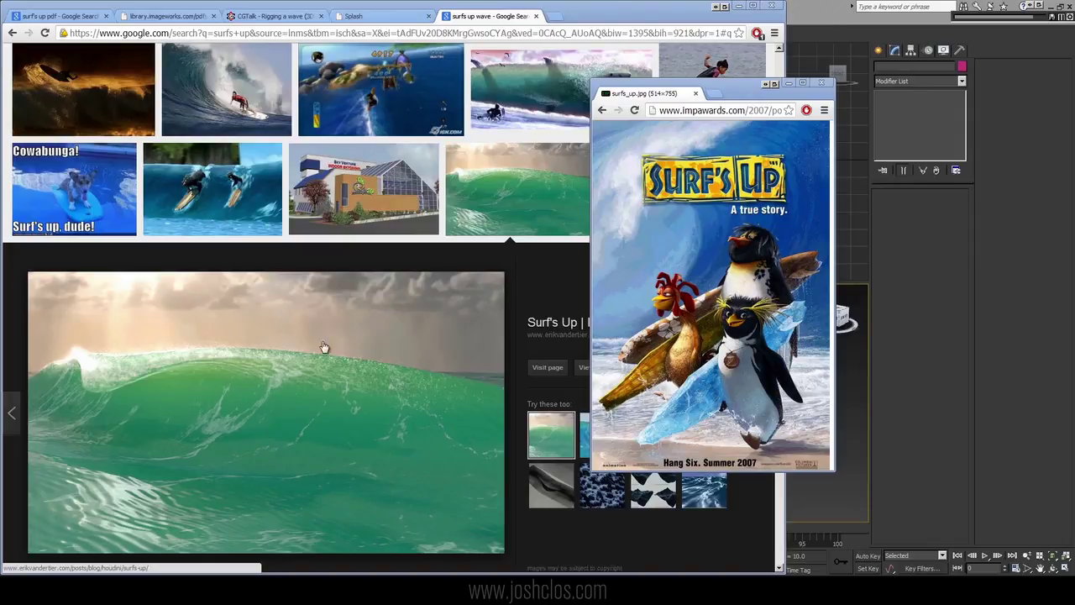
Step: Close the poster and wave image pages, and go to section 4.4.1 Wave Geometry in the Surf's Up making-of PDF
{"action": "left_click", "coordinate": [694, 93]}
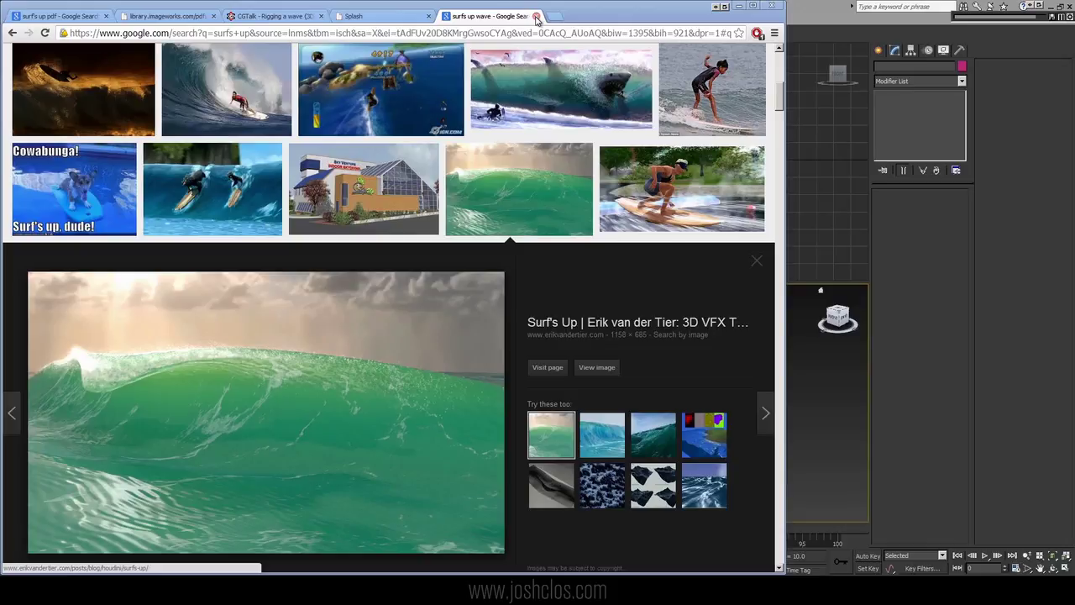
{"action": "left_click", "coordinate": [536, 18]}
{"action": "left_click", "coordinate": [172, 19]}
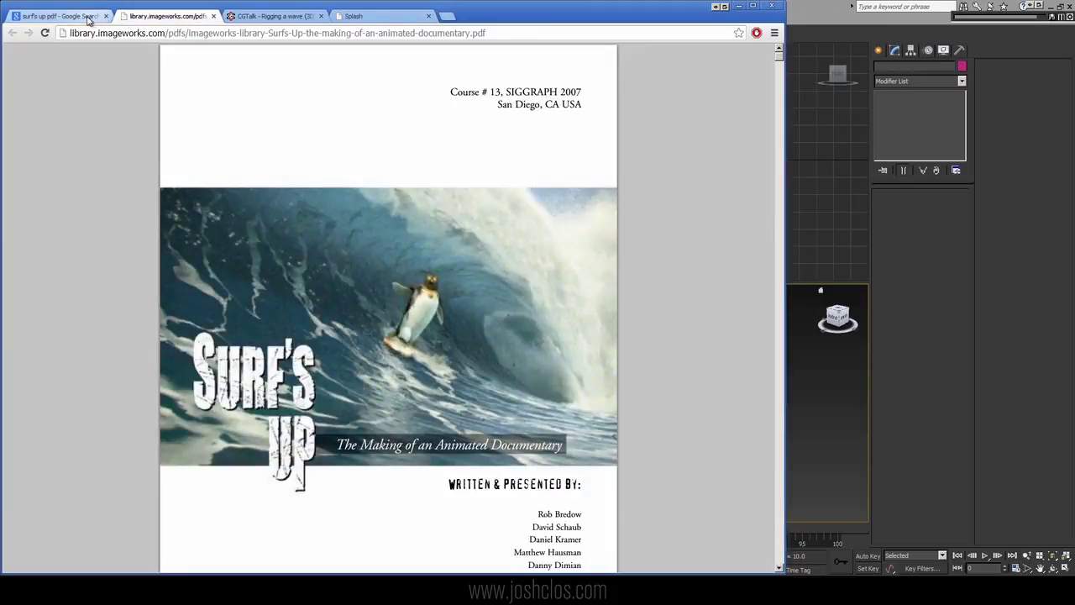
{"action": "left_click", "coordinate": [89, 17]}
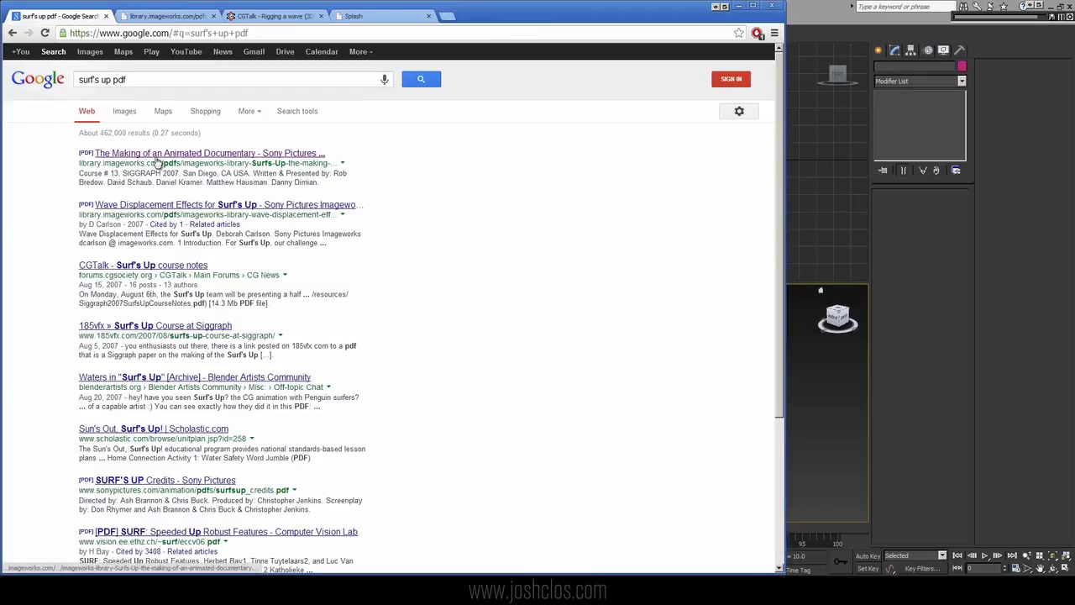
{"action": "left_click", "coordinate": [168, 16]}
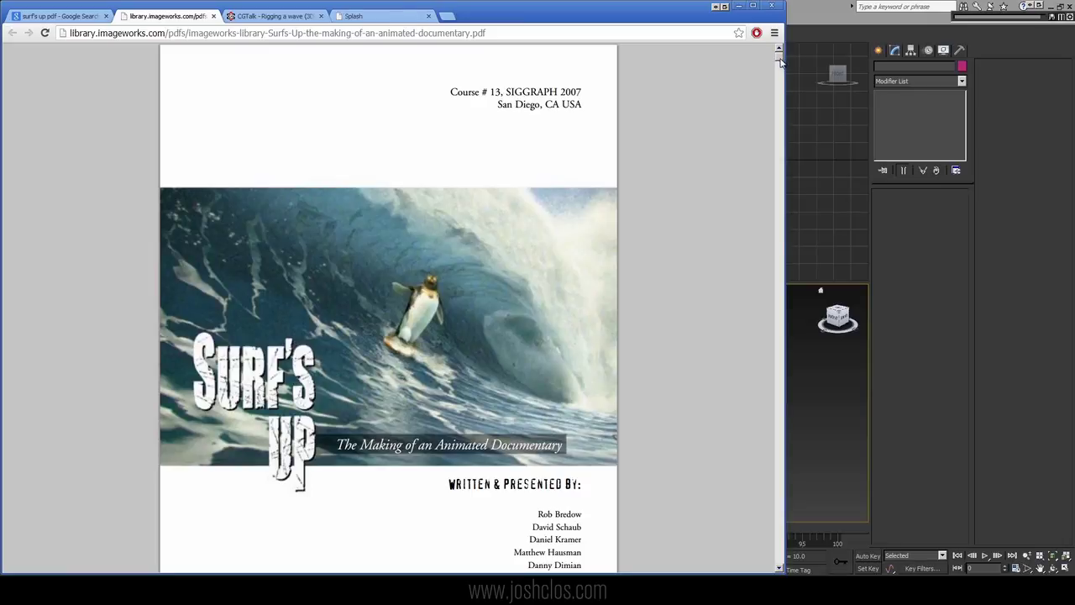
{"action": "left_click_drag", "start_coordinate": [780, 61], "coordinate": [771, 322]}
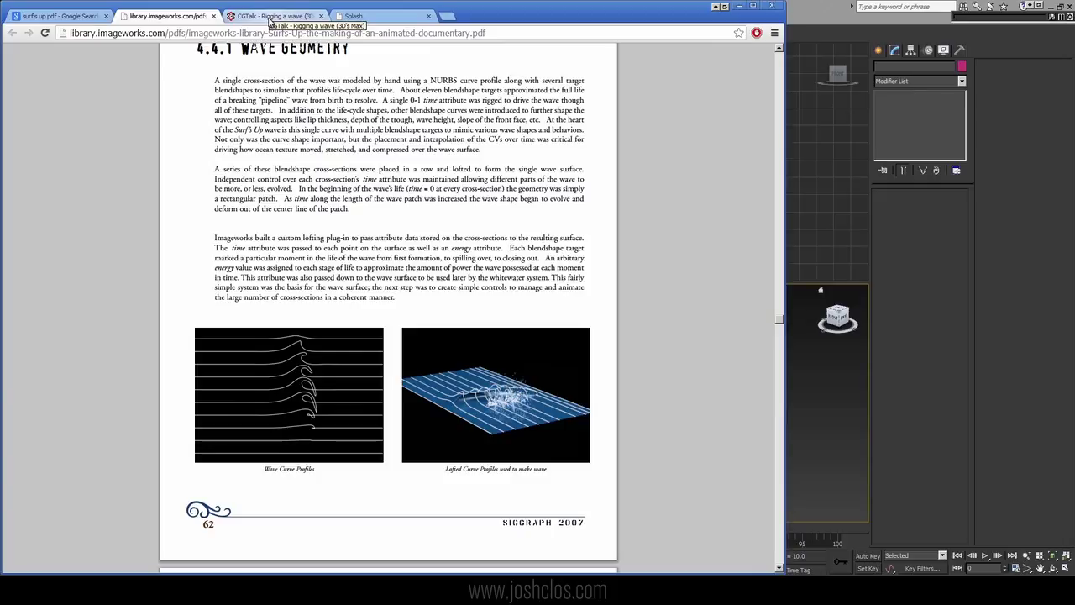
Step: Examine the "SurfsUp Wave Rig in 3dsMax" link in the CGTalk wave rigging thread, and close the studio4031.com page
{"action": "left_click", "coordinate": [271, 17]}
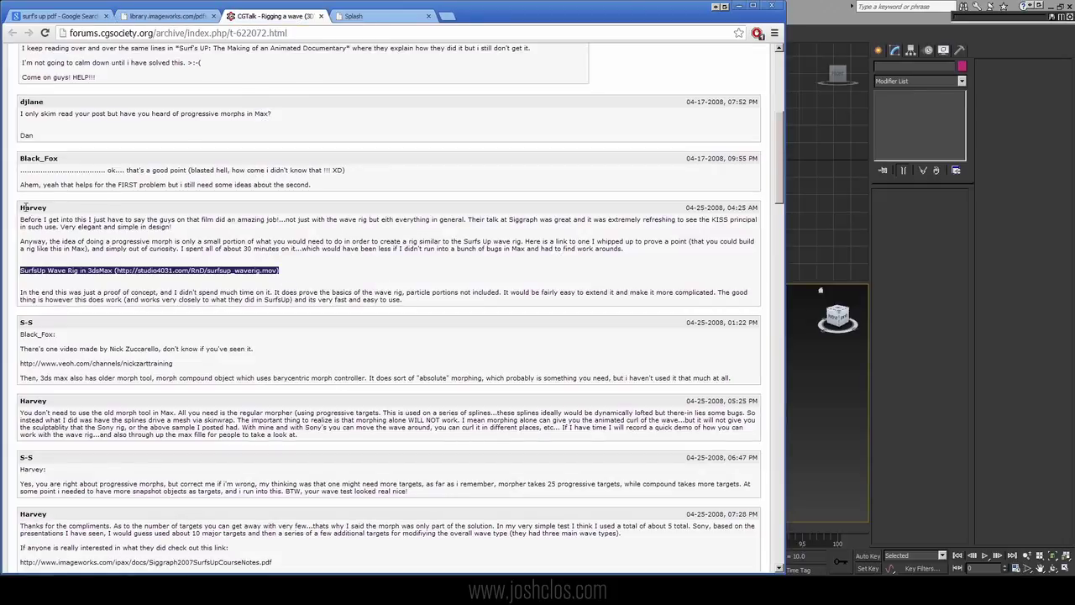
{"action": "left_click_drag", "start_coordinate": [21, 207], "coordinate": [63, 209]}
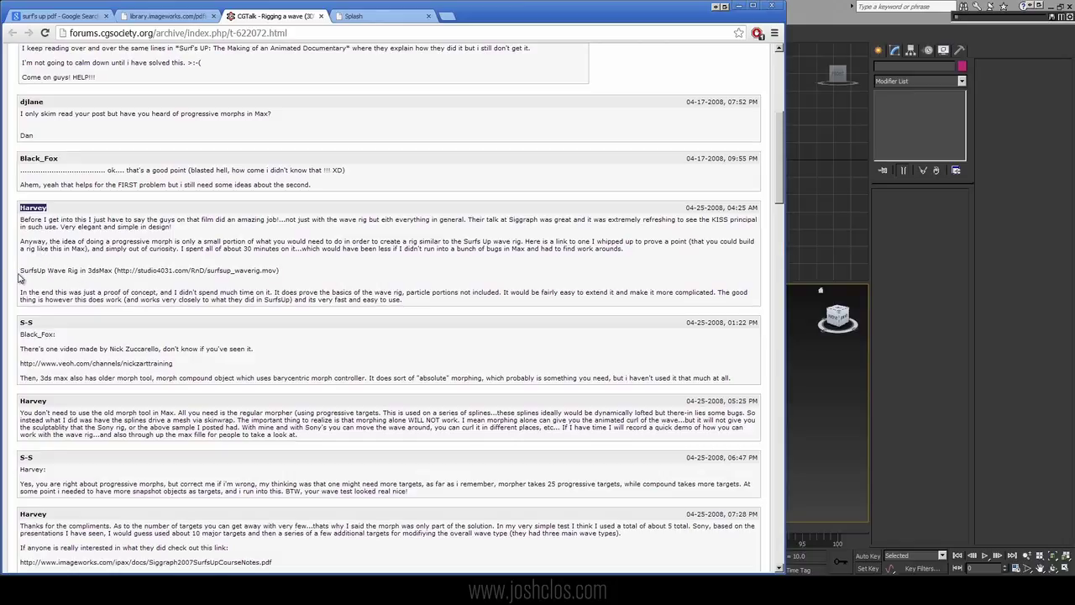
{"action": "left_click_drag", "start_coordinate": [20, 270], "coordinate": [279, 272]}
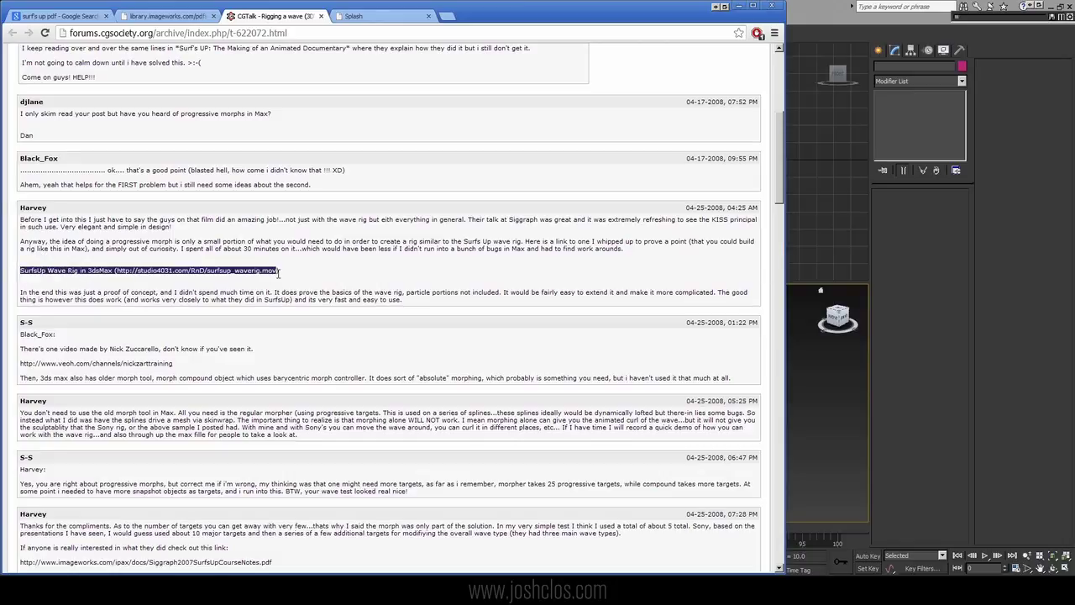
{"action": "left_click", "coordinate": [349, 17]}
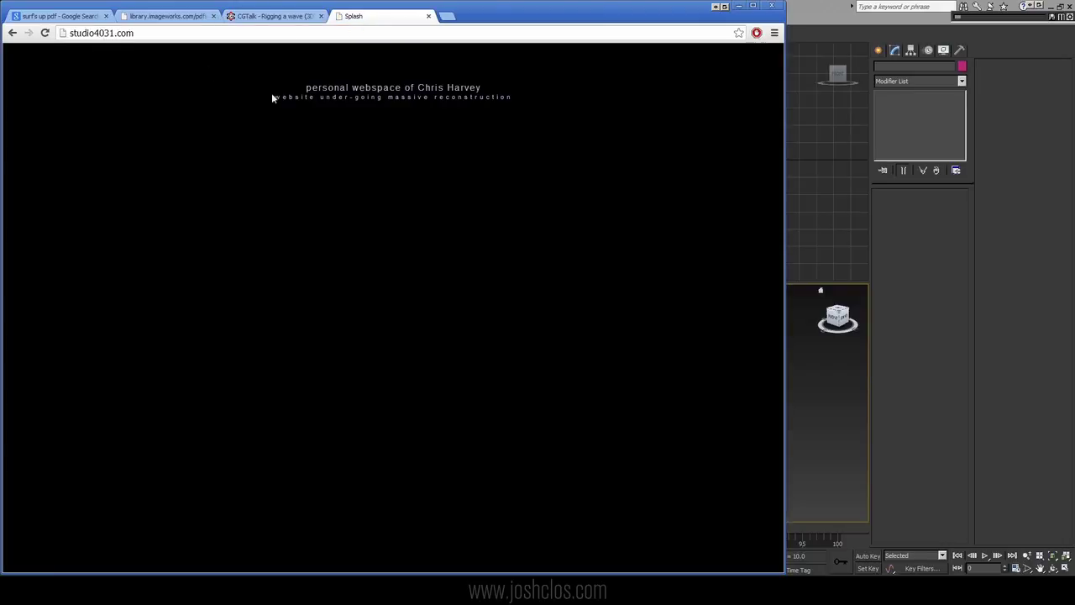
{"action": "left_click", "coordinate": [428, 16]}
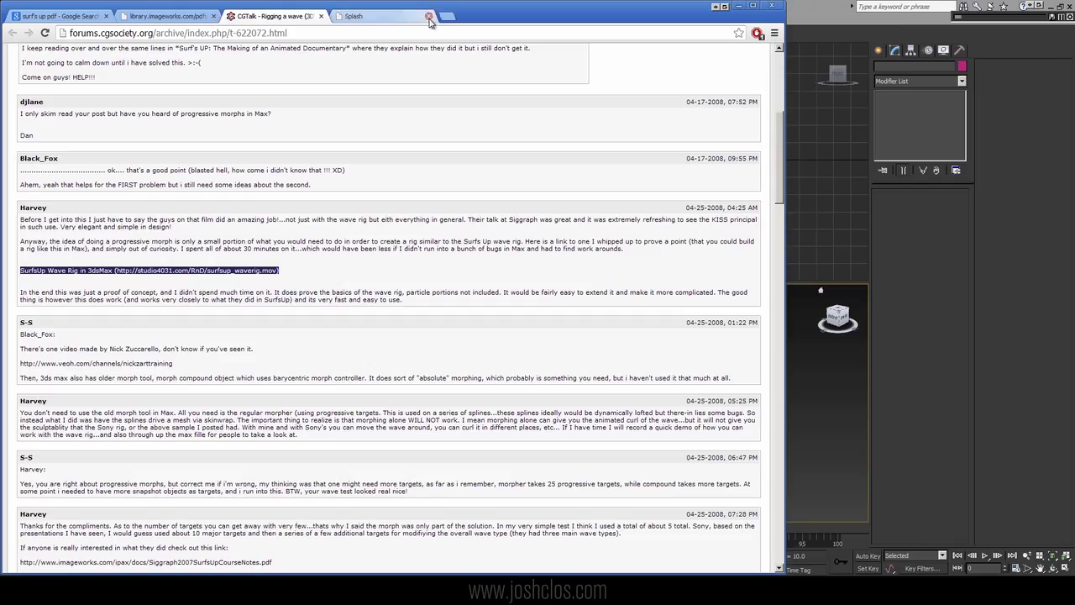
Step: Switch to 3ds Max, maximize the Right viewport on the wave profile splines, and turn on edged faces
{"action": "left_click", "coordinate": [739, 8]}
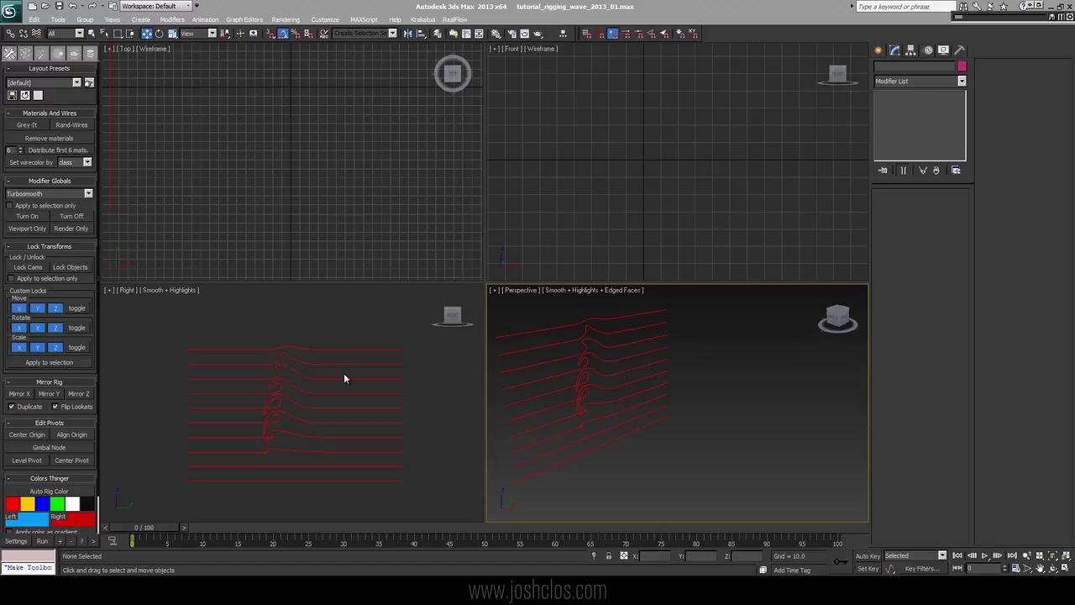
{"action": "left_click", "coordinate": [343, 374]}
{"action": "key", "text": "alt+w"}
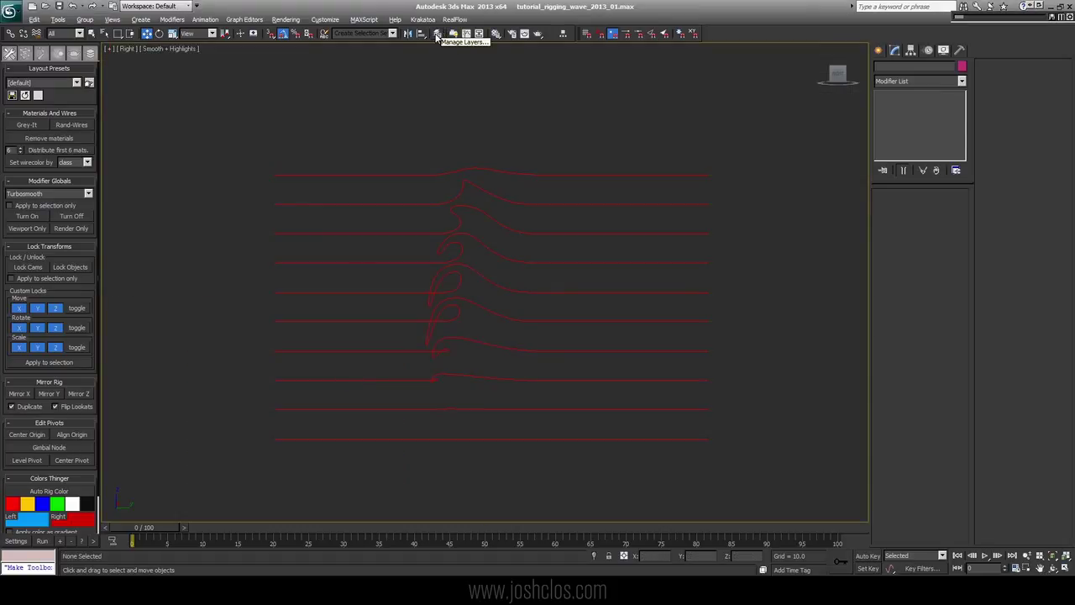
{"action": "left_click_drag", "start_coordinate": [470, 140], "coordinate": [542, 494]}
{"action": "left_click", "coordinate": [552, 130]}
{"action": "key", "text": "F4"}
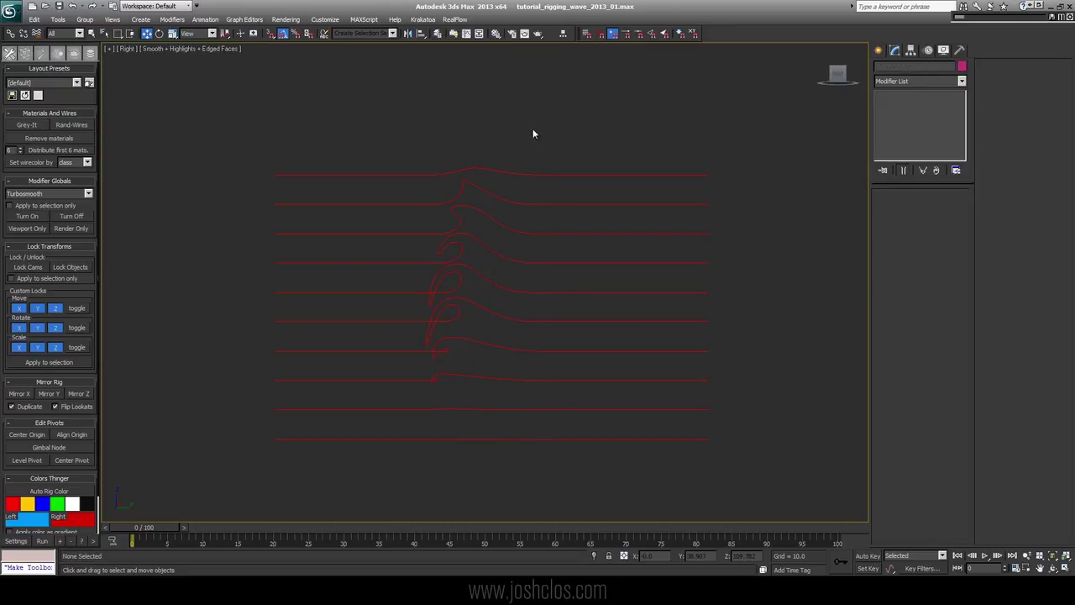
Step: Show the zz_BANK layer to compare the profile splines with the reference image, and hide the layer again
{"action": "left_click", "coordinate": [436, 33]}
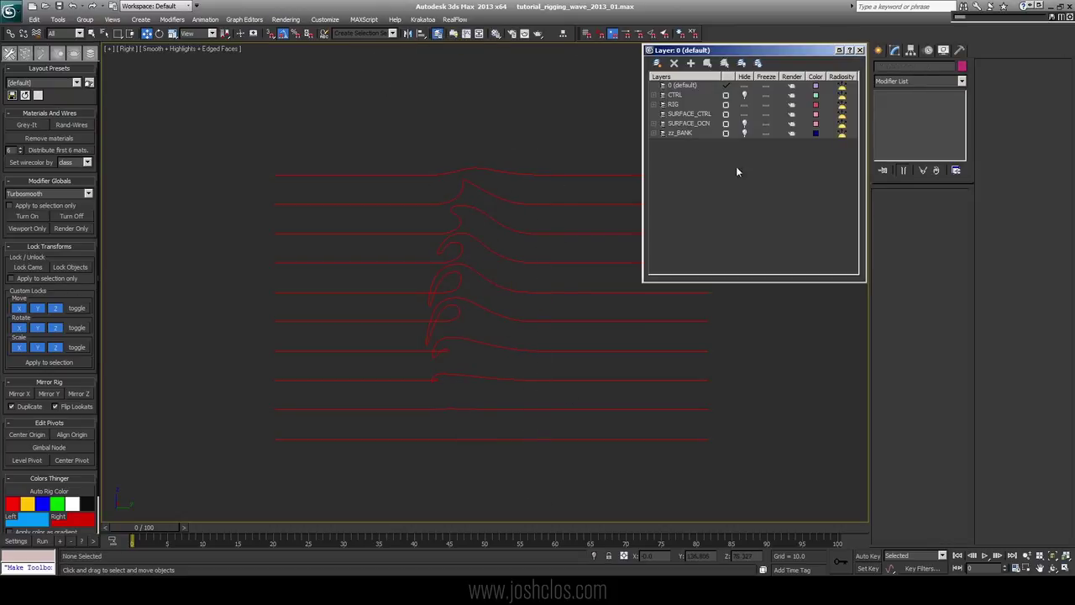
{"action": "left_click", "coordinate": [744, 133]}
{"action": "left_click_drag", "start_coordinate": [701, 52], "coordinate": [804, 88]}
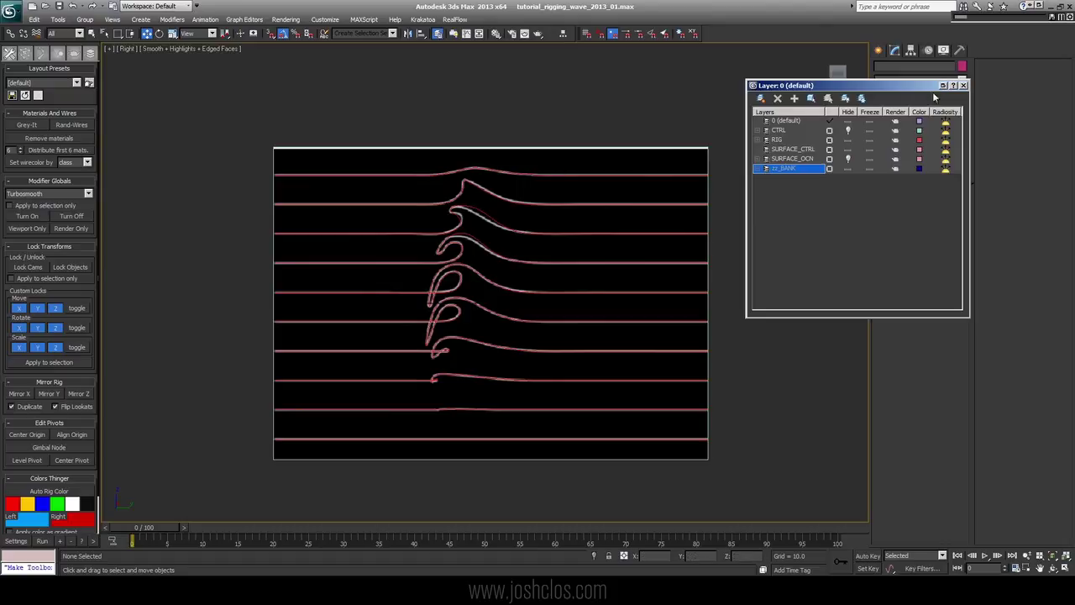
{"action": "left_click_drag", "start_coordinate": [787, 87], "coordinate": [836, 146]}
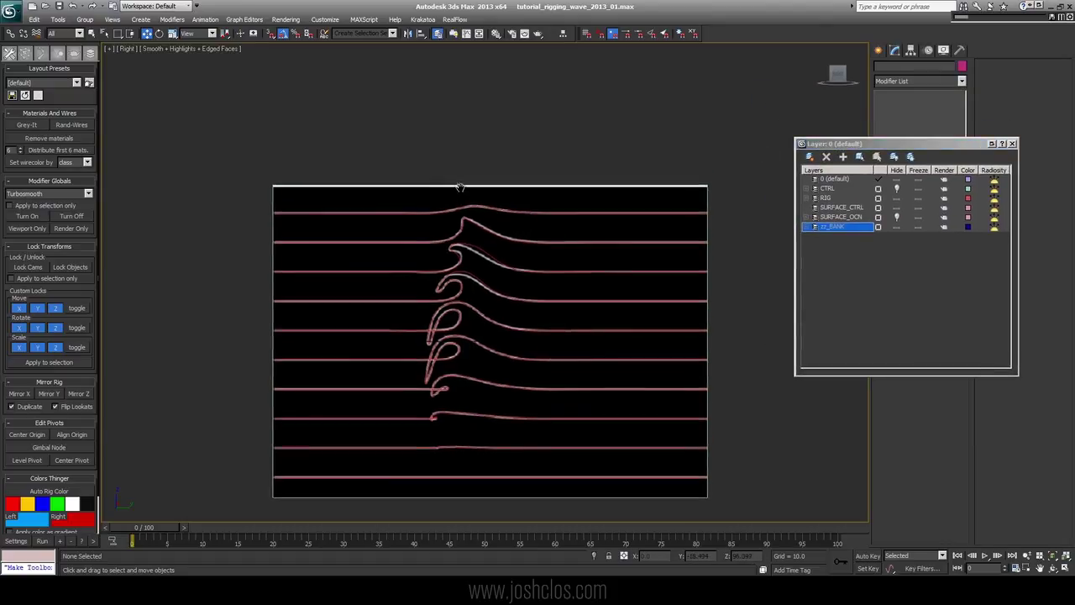
{"action": "scroll", "coordinate": [474, 153], "scroll_direction": "up", "scroll_amount": 2}
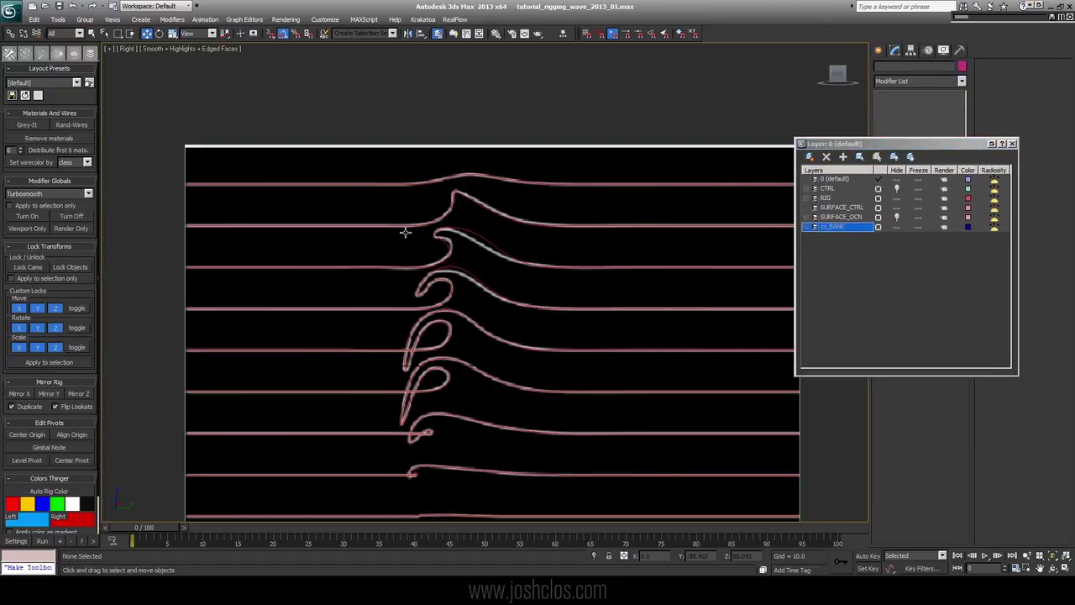
{"action": "double_click", "coordinate": [803, 145]}
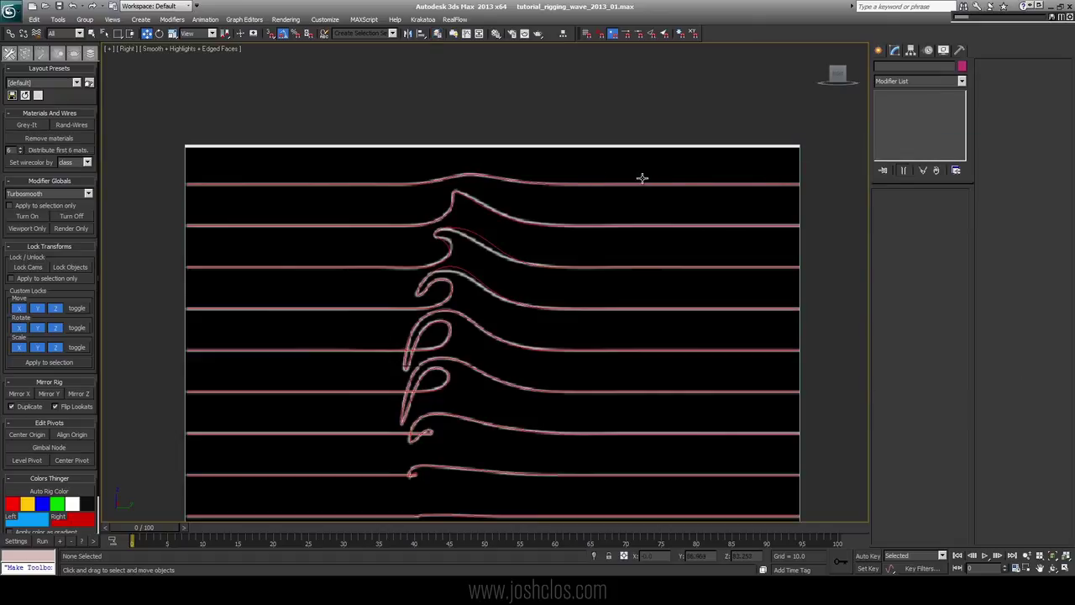
{"action": "left_click", "coordinate": [437, 32]}
{"action": "left_click", "coordinate": [896, 227]}
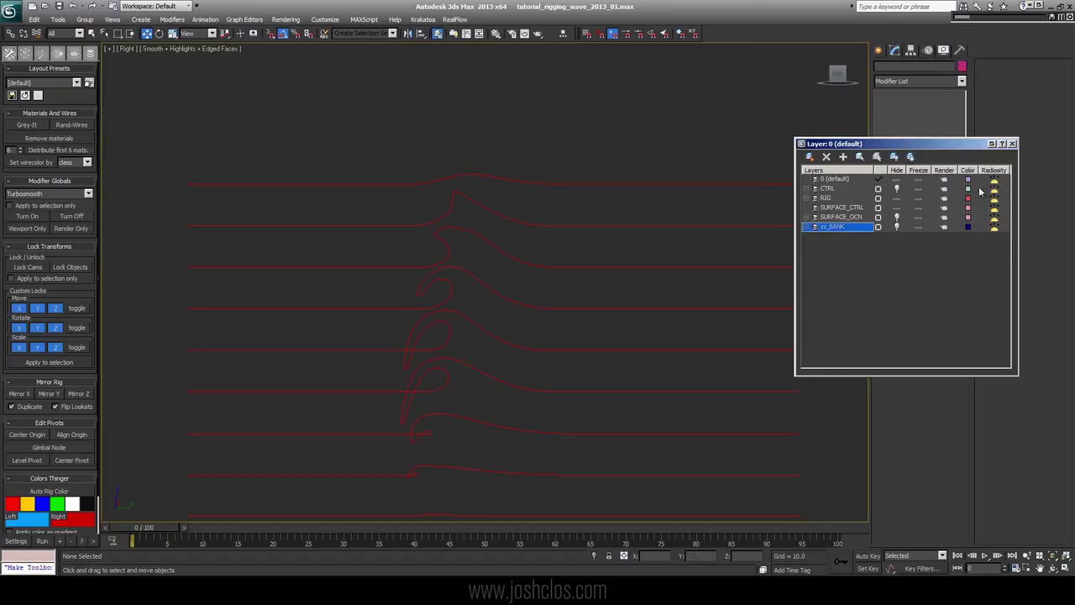
{"action": "left_click", "coordinate": [1012, 144]}
Step: Inspect the vertices of the first and second wave profile splines at vertex level
{"action": "left_click_drag", "start_coordinate": [715, 202], "coordinate": [716, 202]}
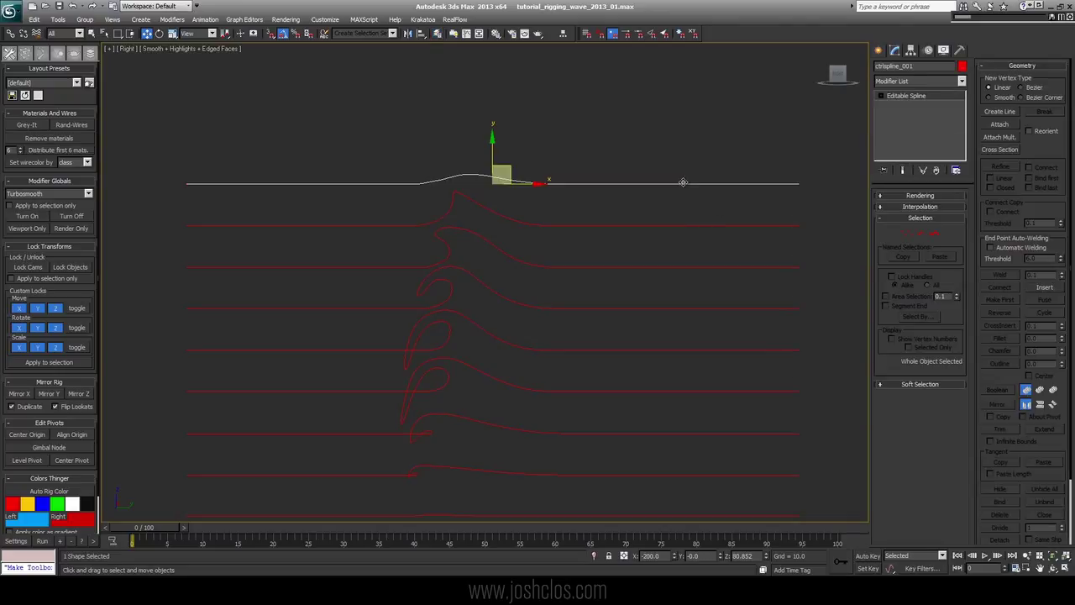
{"action": "left_click", "coordinate": [907, 233]}
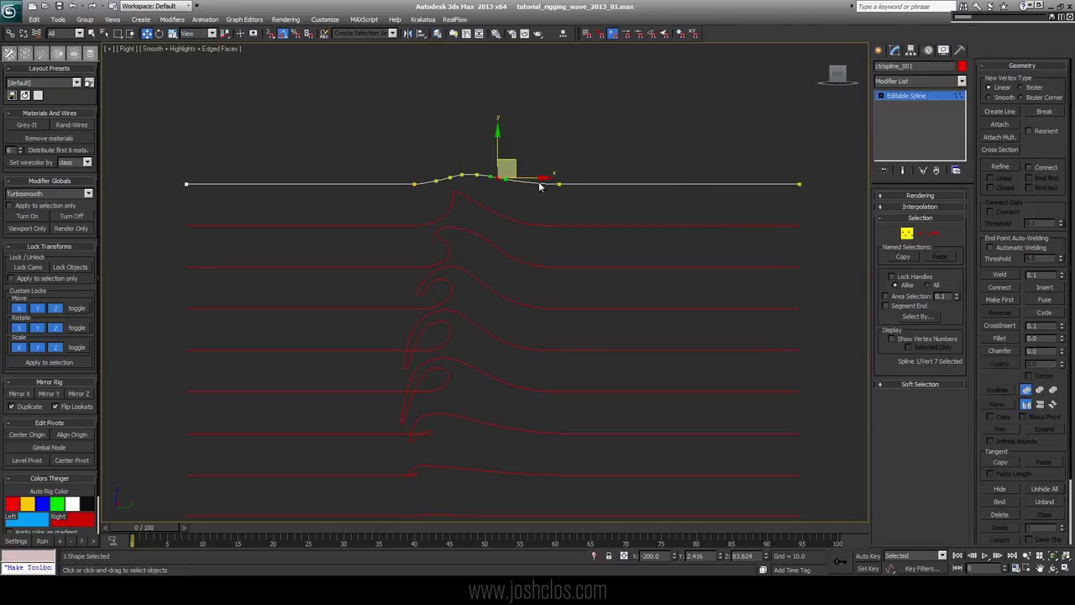
{"action": "key", "text": "1"}
{"action": "left_click_drag", "start_coordinate": [564, 209], "coordinate": [578, 240]}
{"action": "key", "text": "1"}
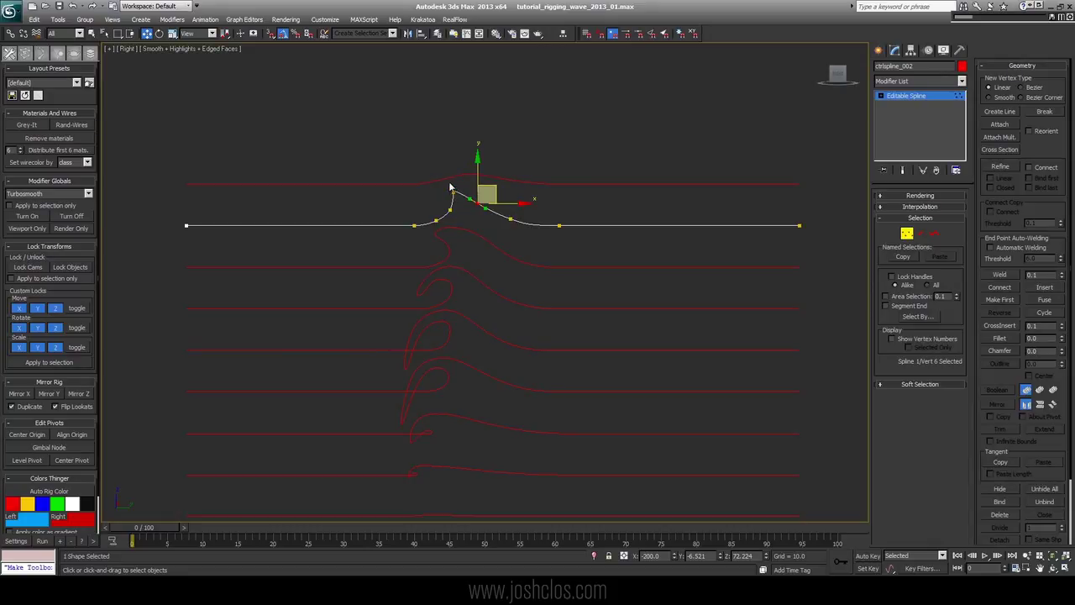
{"action": "key", "text": "ctrl+b"}
Step: Copy the topmost profile spline straight down to the level of the second one
{"action": "left_click_drag", "start_coordinate": [615, 170], "coordinate": [628, 191]}
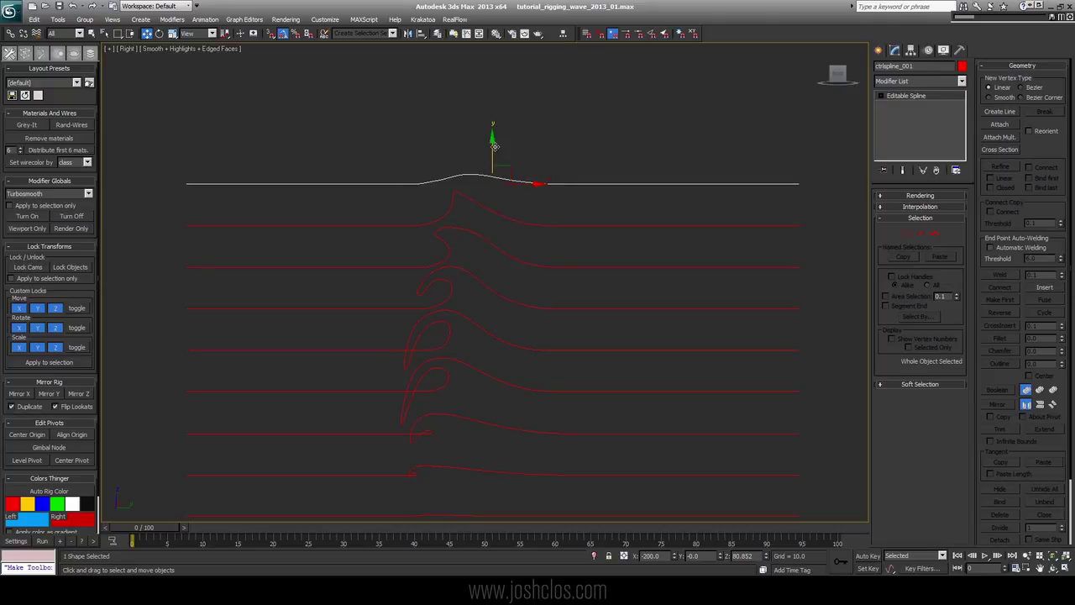
{"action": "left_click_drag", "start_coordinate": [495, 147], "coordinate": [495, 214], "text": "shift"}
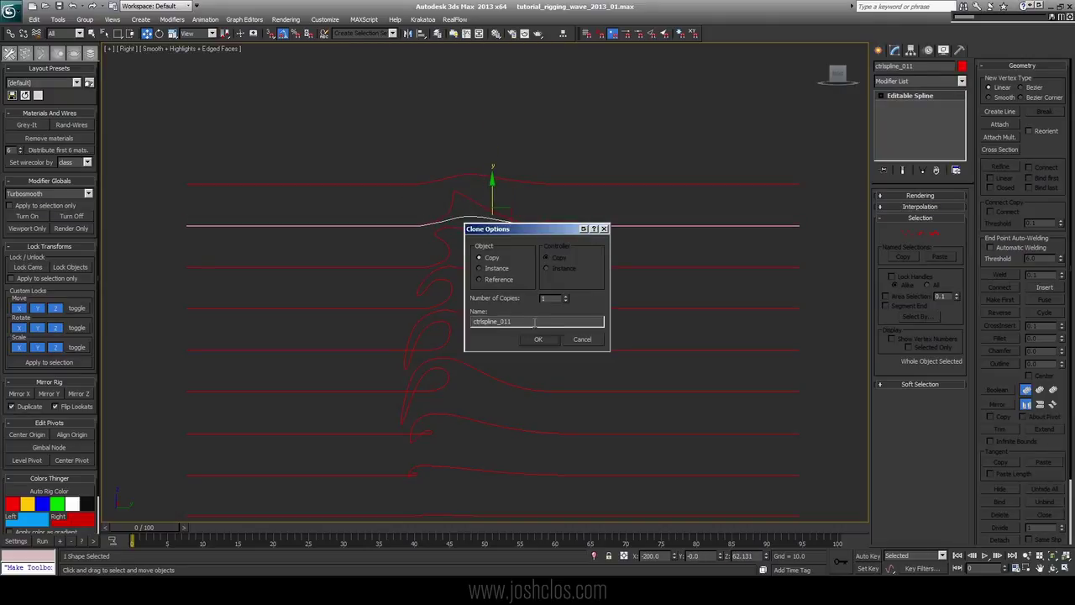
{"action": "left_click", "coordinate": [537, 339]}
Step: Try reshaping the copied spline by raising its crest vertex into a peak and adjusting its flat side, and delete the copy
{"action": "key", "text": "1"}
{"action": "left_click", "coordinate": [464, 216]}
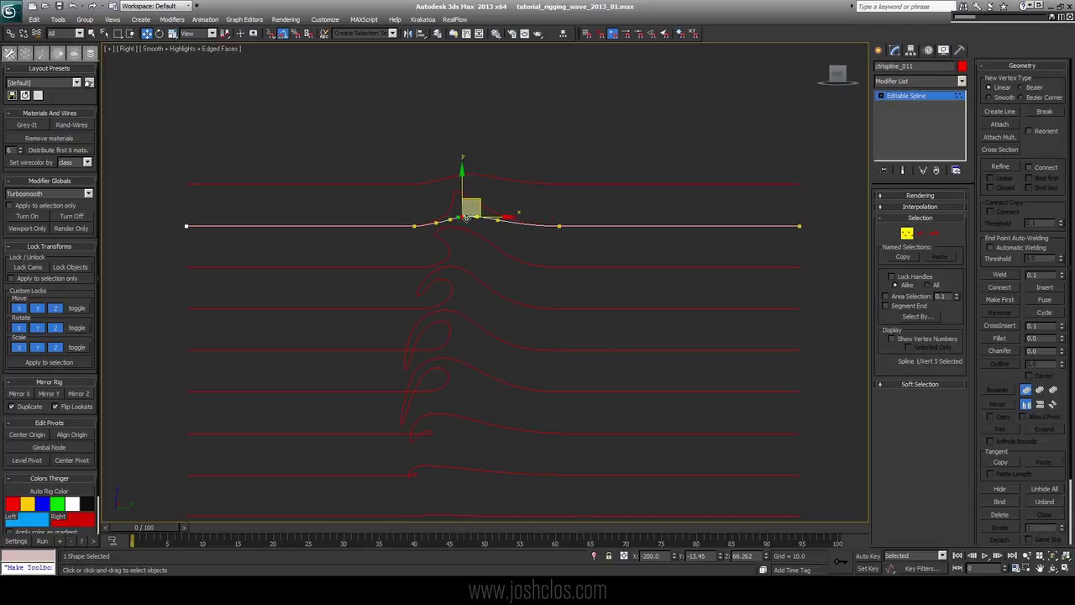
{"action": "left_click_drag", "start_coordinate": [461, 185], "coordinate": [461, 160]}
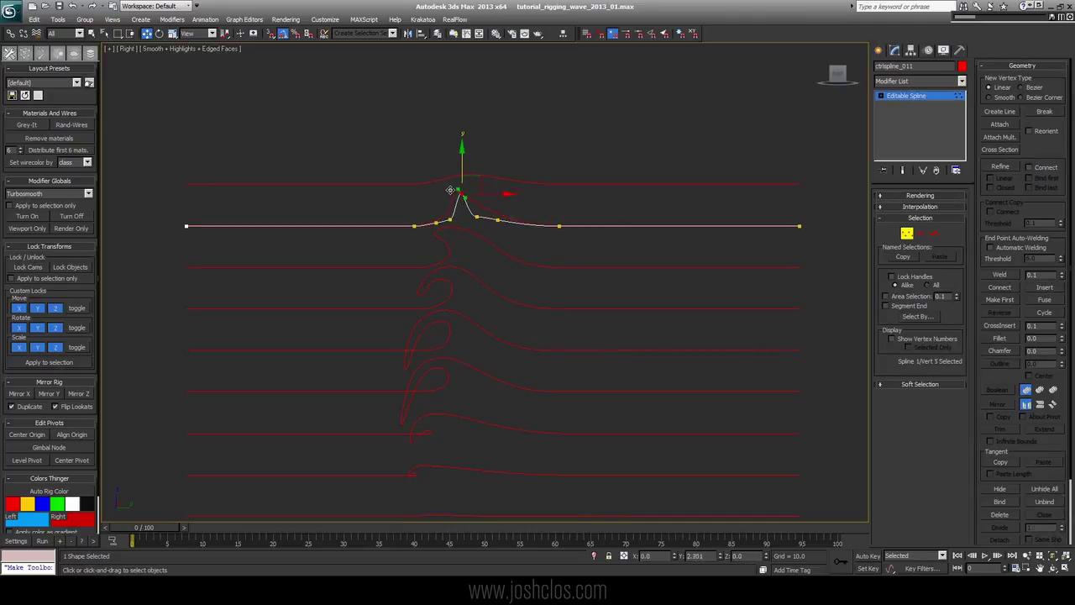
{"action": "key", "text": "1"}
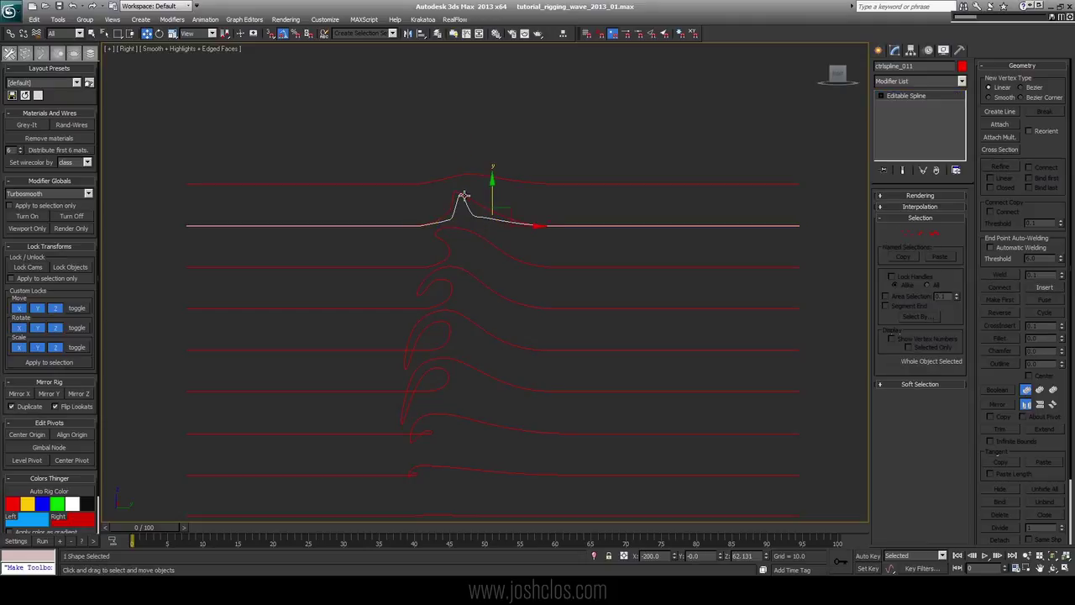
{"action": "key", "text": "1"}
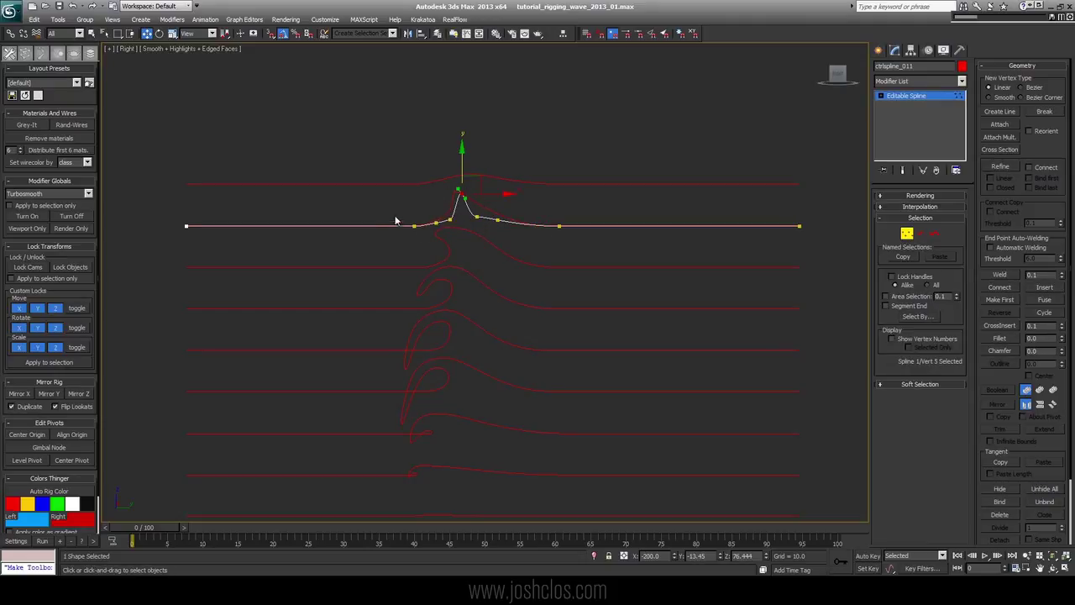
{"action": "mouse_move", "coordinate": [396, 219]}
{"action": "left_mouse_down"}
{"action": "mouse_move", "coordinate": [425, 235]}
{"action": "mouse_move", "coordinate": [388, 226]}
{"action": "left_mouse_up"}
{"action": "key", "text": "1"}
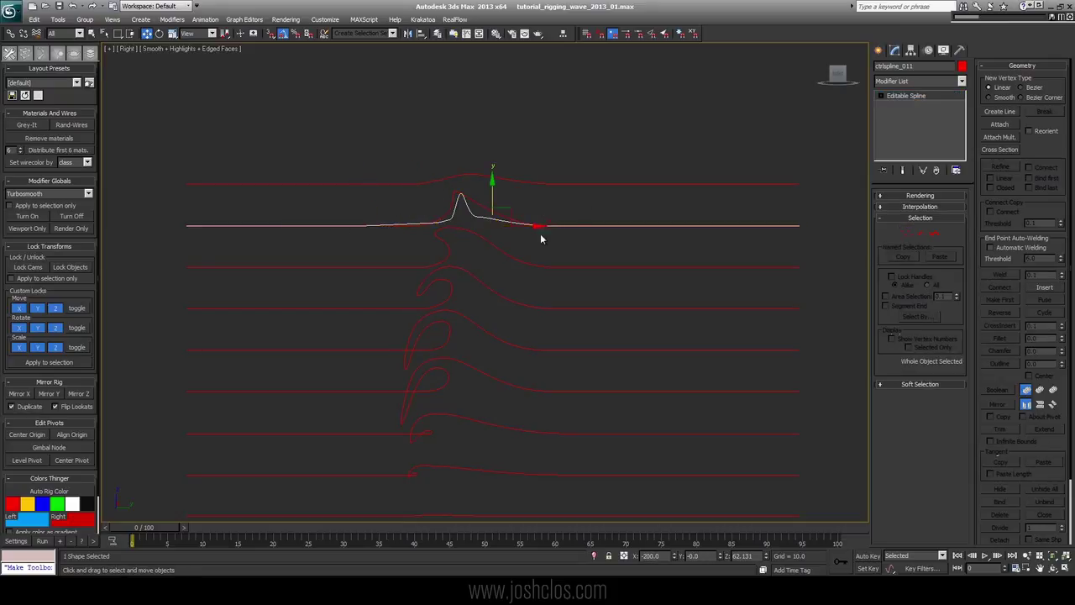
{"action": "left_click", "coordinate": [601, 244]}
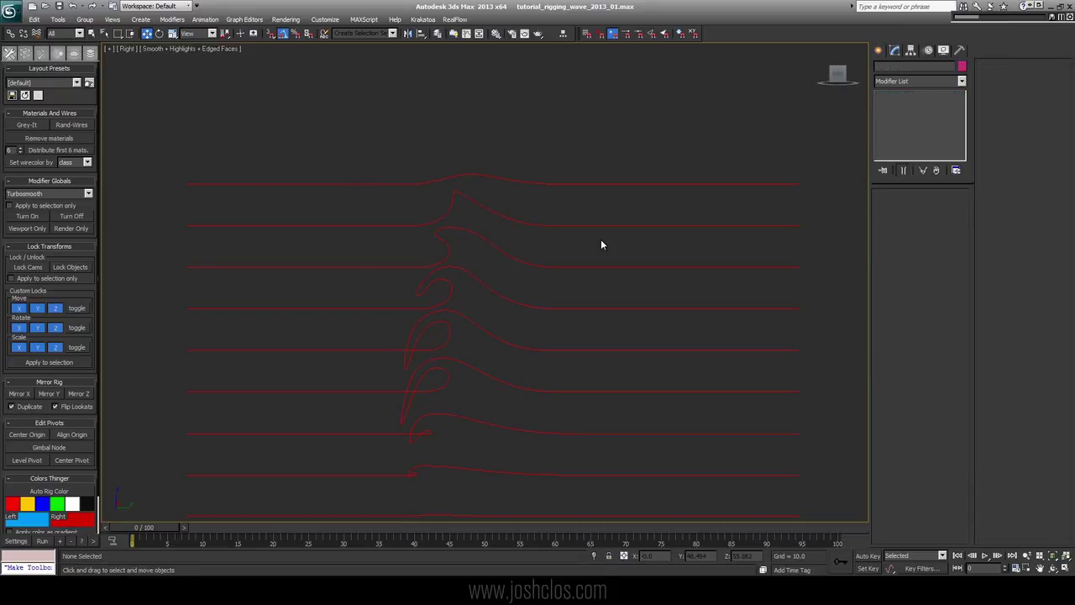
Step: Fit all profile splines in view and compare them with the zz_BANK layer's reference image, leaving that layer hidden
{"action": "key", "text": "z"}
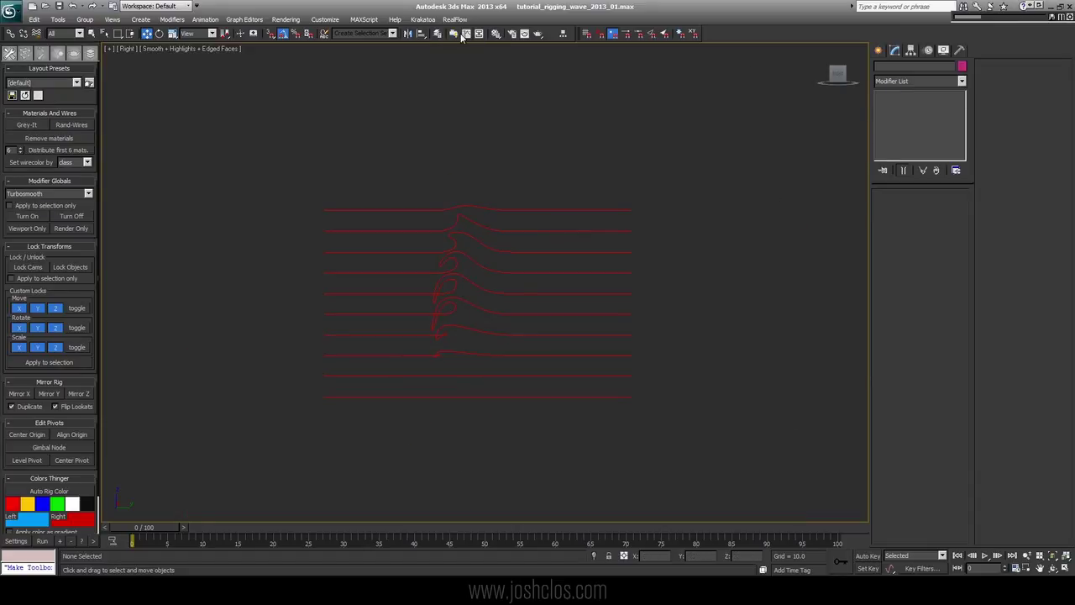
{"action": "key", "text": "l"}
{"action": "left_click", "coordinate": [895, 226]}
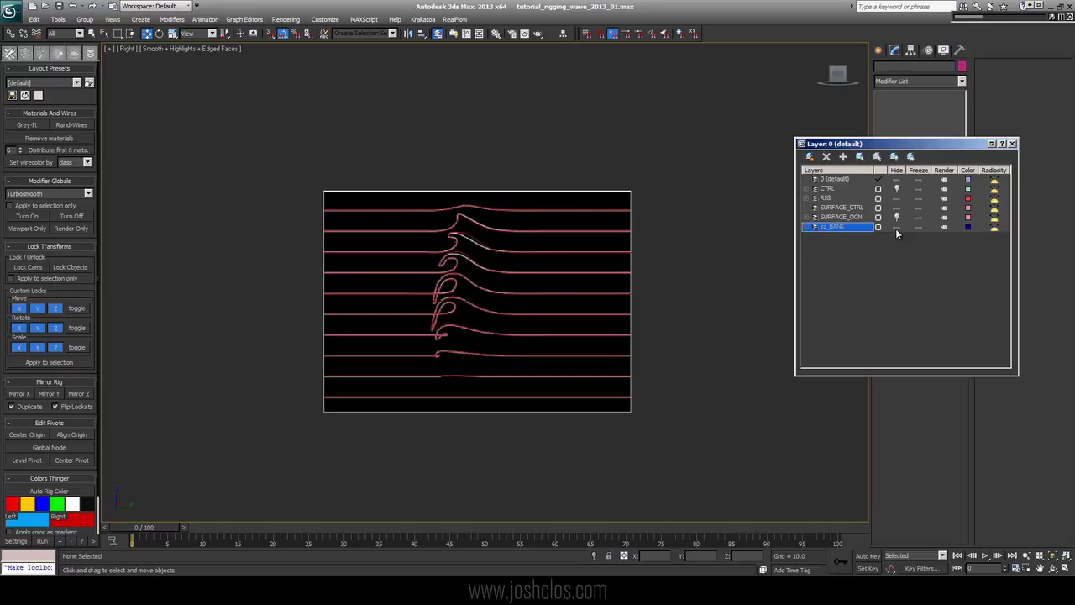
{"action": "left_click", "coordinate": [898, 227]}
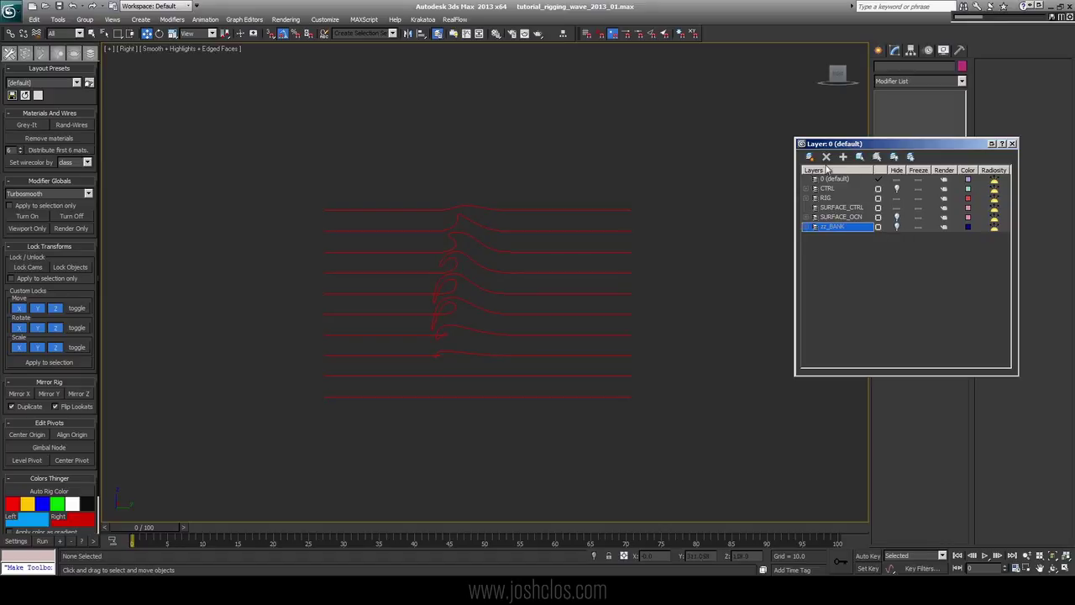
Step: Copy the lowest flat spline out beside the profile set as an independent copy and place it at the world origin
{"action": "left_click_drag", "start_coordinate": [829, 144], "coordinate": [858, 211]}
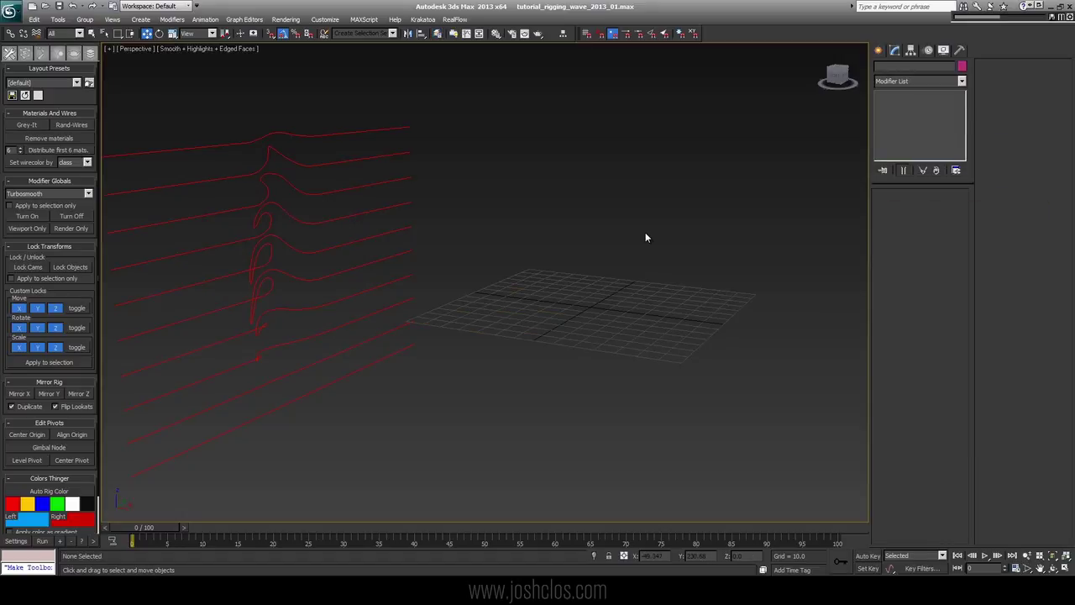
{"action": "mouse_move", "coordinate": [370, 392]}
{"action": "left_mouse_down"}
{"action": "mouse_move", "coordinate": [339, 383]}
{"action": "mouse_move", "coordinate": [335, 422]}
{"action": "mouse_move", "coordinate": [466, 430]}
{"action": "left_mouse_up"}
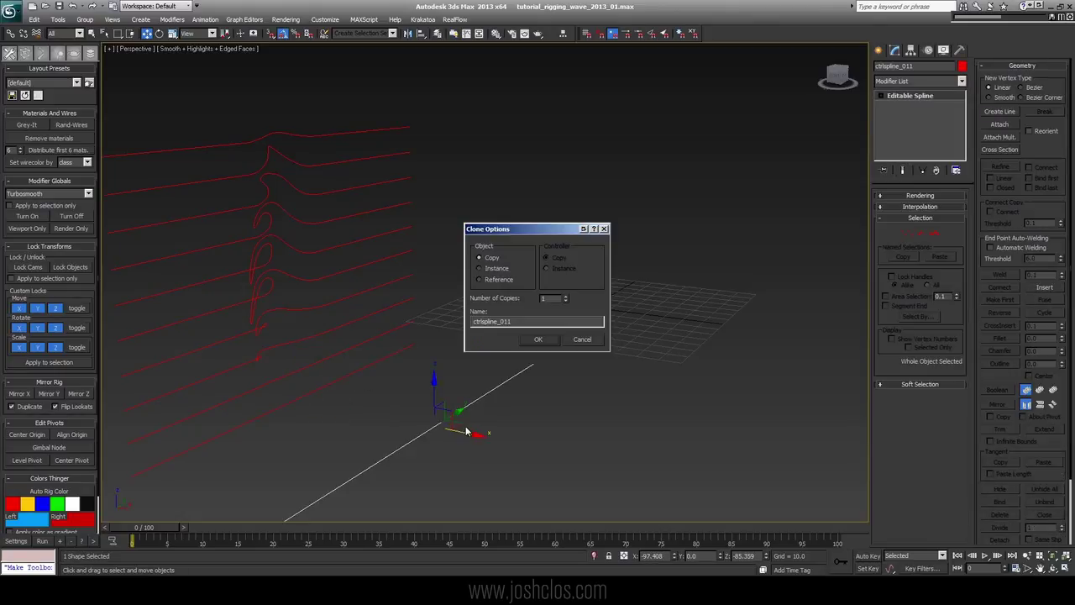
{"action": "left_click", "coordinate": [524, 341]}
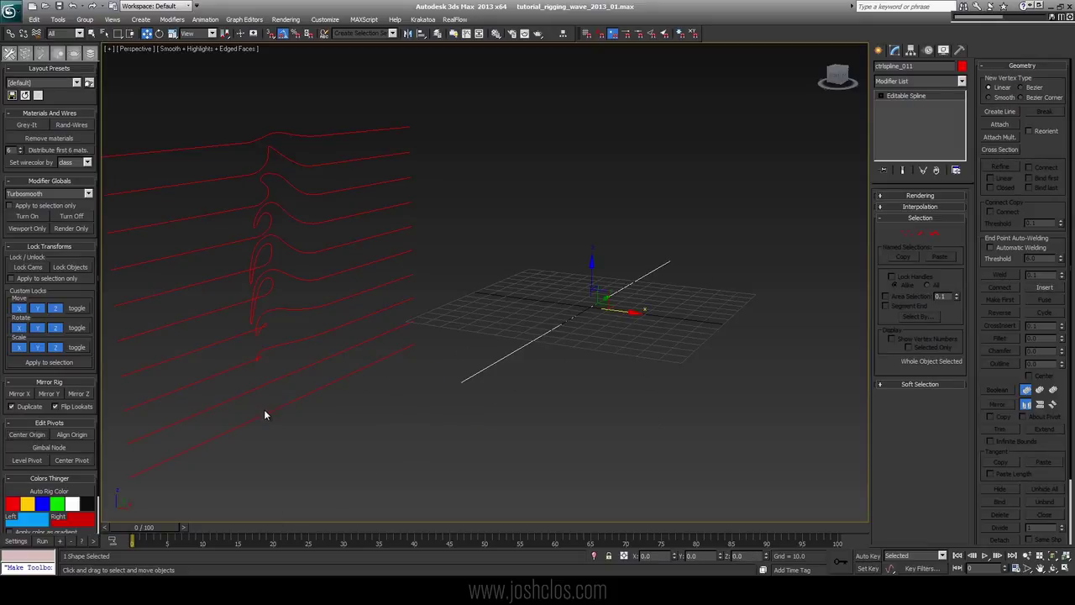
Step: Add a Morpher modifier to the copied spline and load ctrlspline_001 as the target of its first channel
{"action": "left_click", "coordinate": [919, 81]}
{"action": "scroll", "coordinate": [919, 286], "scroll_direction": "down", "scroll_amount": 15}
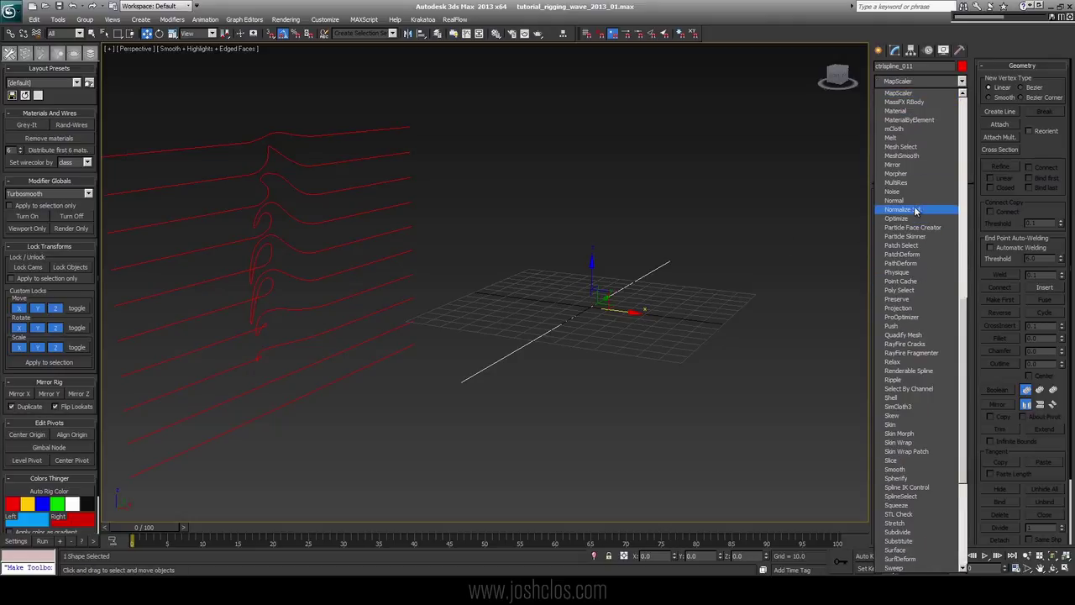
{"action": "left_click", "coordinate": [907, 174]}
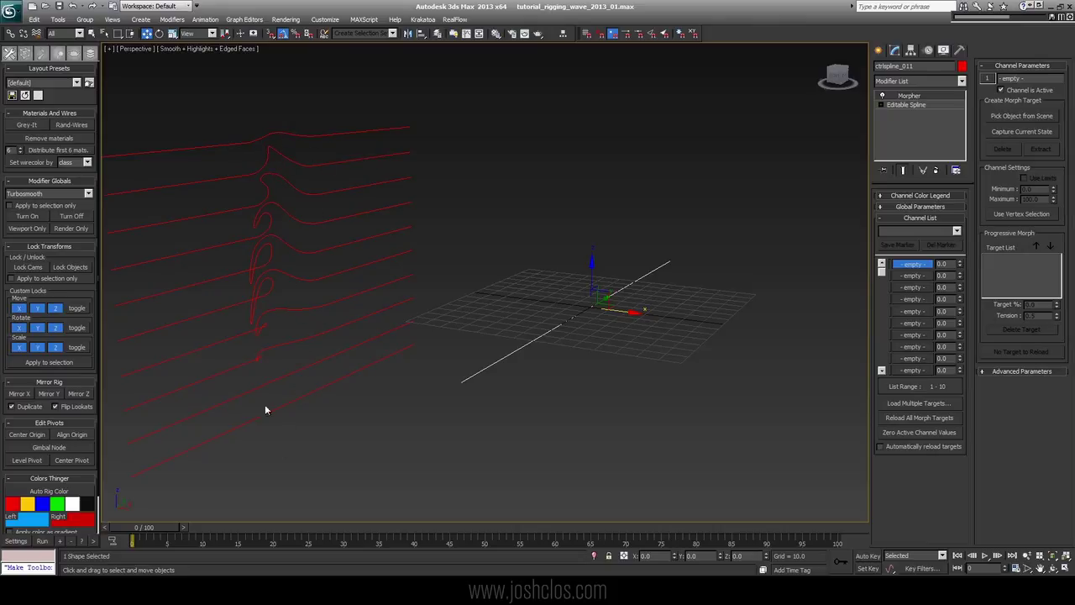
{"action": "left_click", "coordinate": [903, 402]}
{"action": "left_click", "coordinate": [91, 128]}
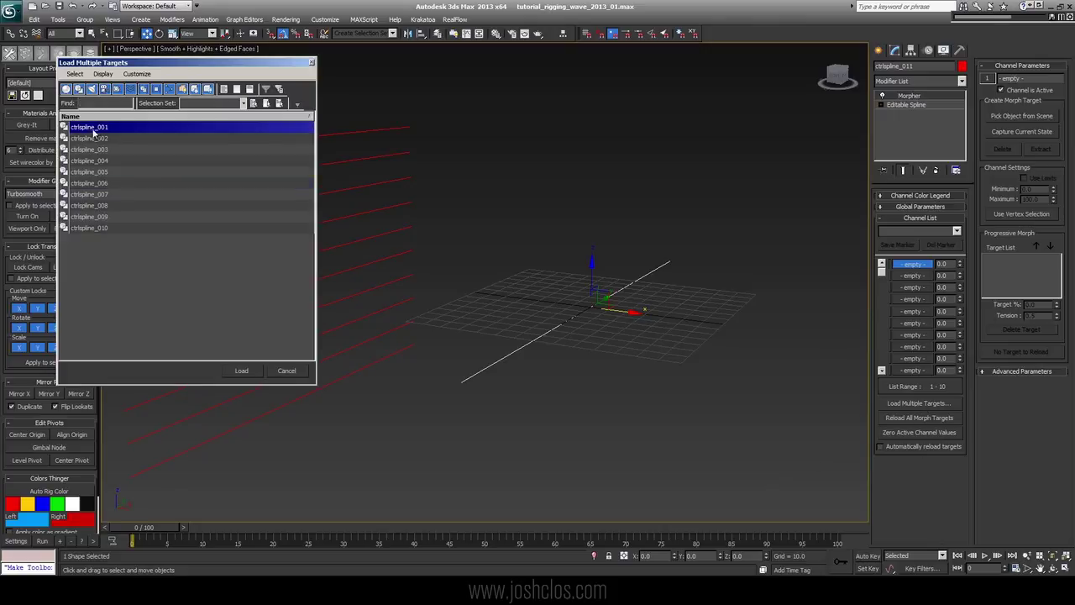
{"action": "left_click", "coordinate": [259, 373]}
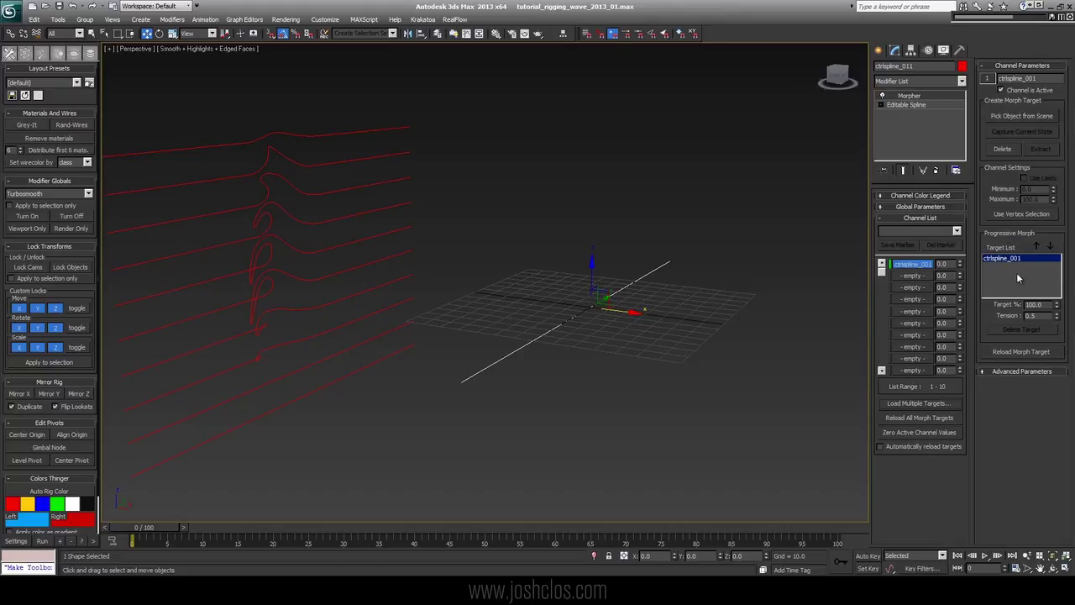
Step: Add ctrlspline_002 through ctrlspline_010 from the scene, in order, as progressive morph targets of the ctrlspline_001 channel, and check the target list
{"action": "left_click", "coordinate": [1012, 116]}
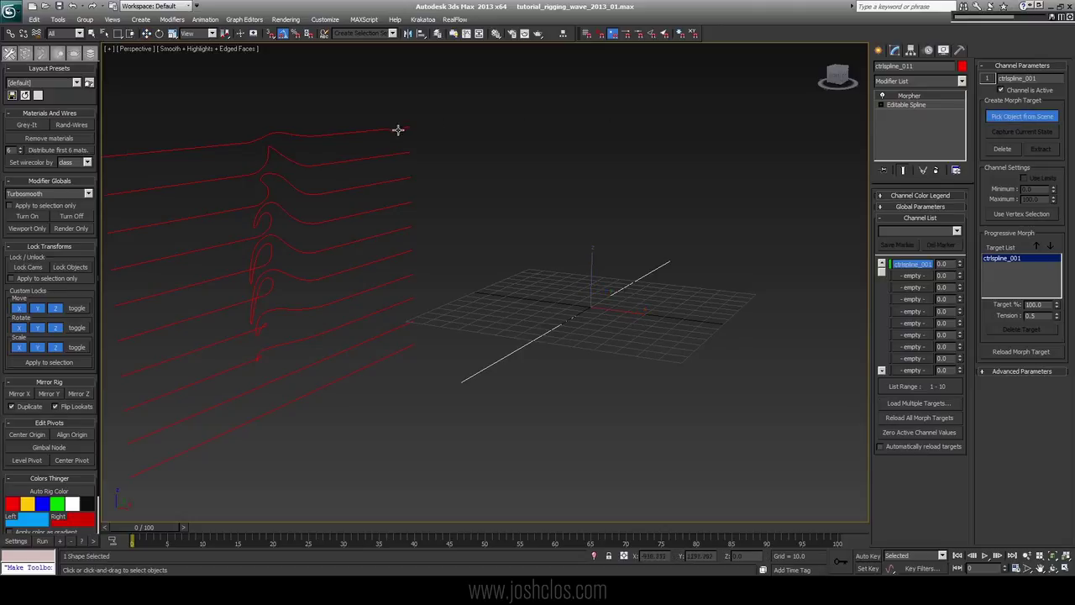
{"action": "left_click", "coordinate": [383, 156]}
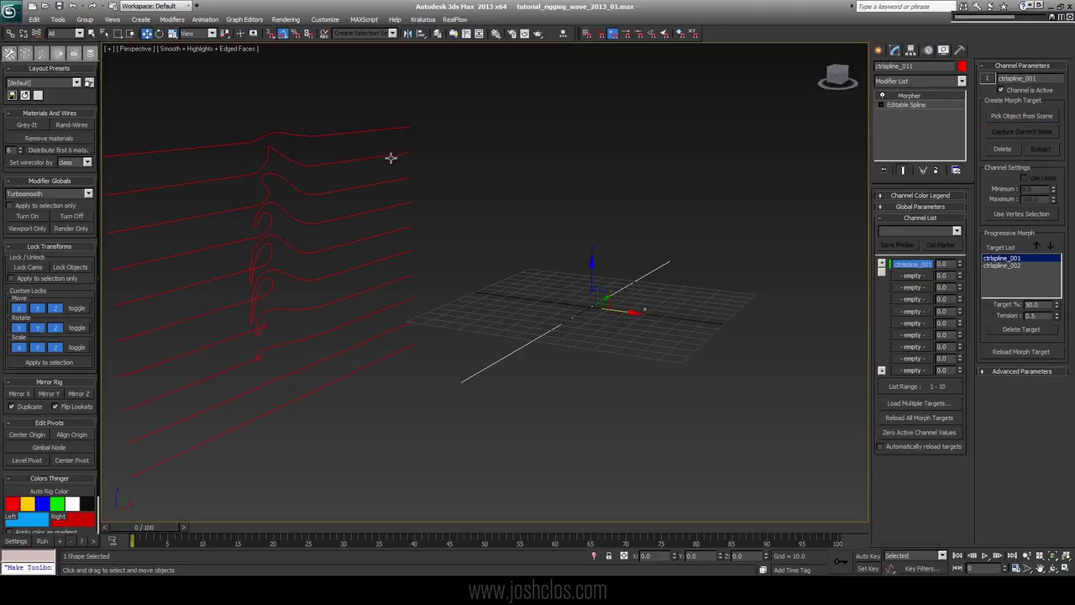
{"action": "left_click", "coordinate": [372, 181]}
{"action": "left_click", "coordinate": [387, 206]}
{"action": "left_click", "coordinate": [1008, 117]}
{"action": "left_click", "coordinate": [402, 229]}
{"action": "left_click", "coordinate": [1017, 117]}
{"action": "left_click", "coordinate": [391, 257]}
{"action": "left_click", "coordinate": [1037, 118]}
{"action": "left_click", "coordinate": [392, 275]}
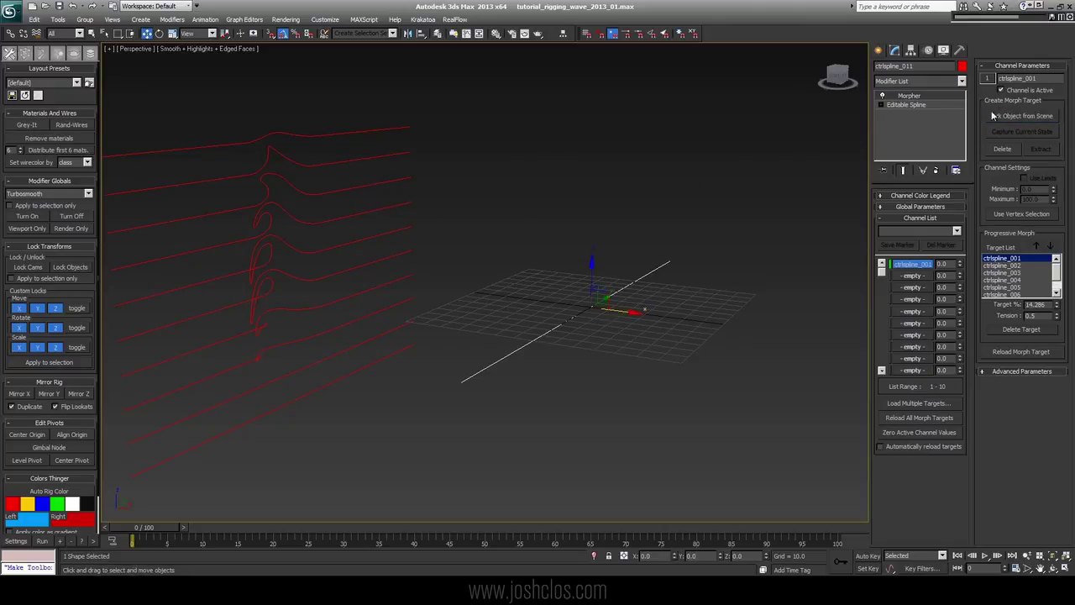
{"action": "left_click", "coordinate": [1008, 117]}
{"action": "left_click", "coordinate": [392, 302]}
{"action": "left_click", "coordinate": [1013, 117]}
{"action": "left_click", "coordinate": [392, 328]}
{"action": "left_click", "coordinate": [1008, 117]}
{"action": "left_click", "coordinate": [393, 353]}
{"action": "left_click_drag", "start_coordinate": [1057, 275], "coordinate": [1055, 292]}
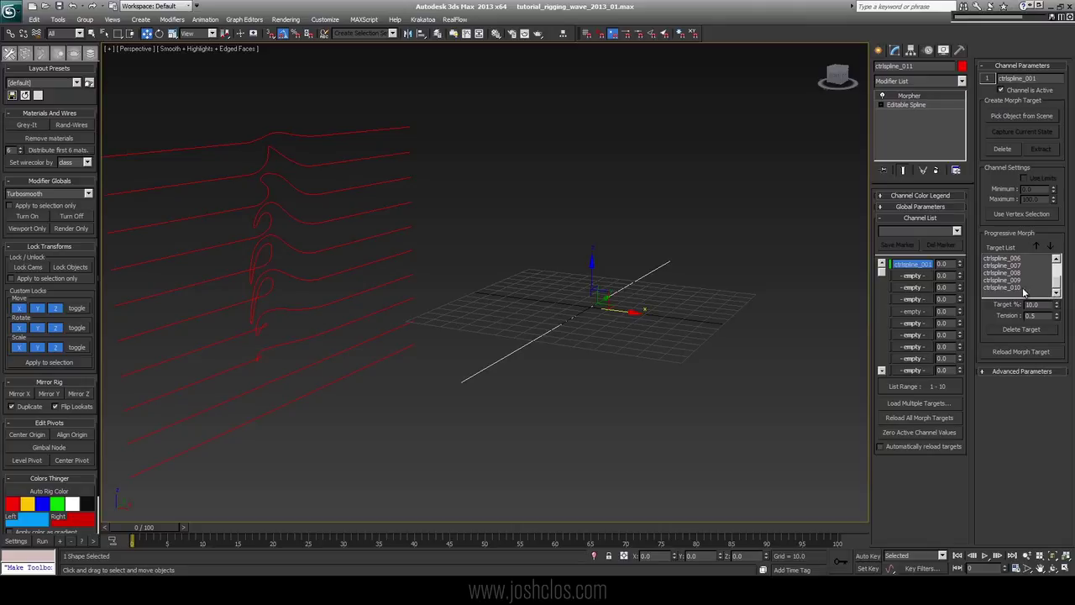
{"action": "left_click", "coordinate": [1018, 287]}
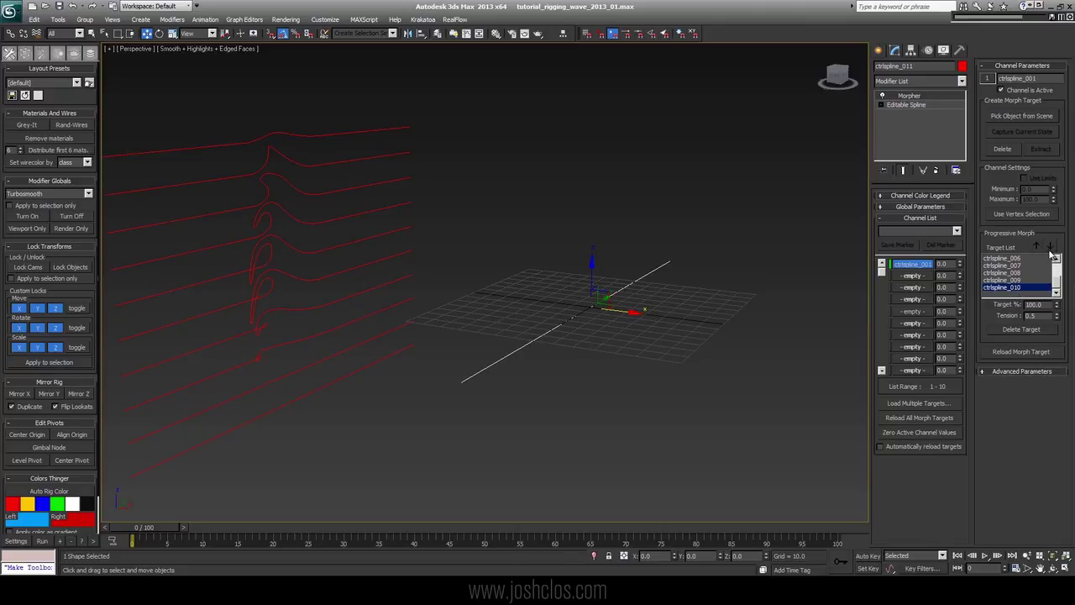
{"action": "left_click_drag", "start_coordinate": [1057, 280], "coordinate": [1057, 266]}
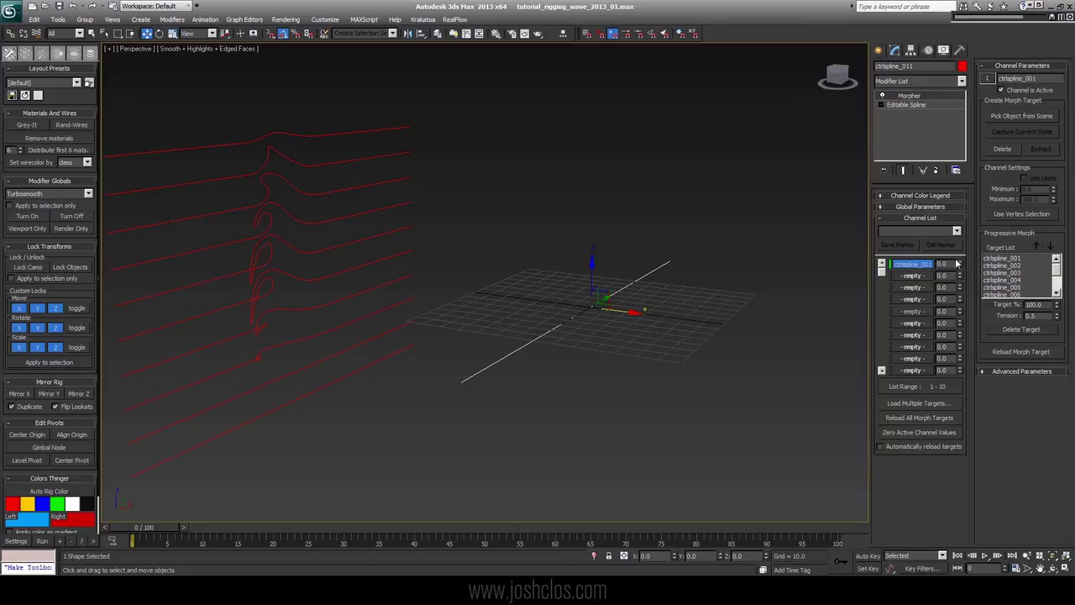
Step: Test the progressive morph by raising the ctrlspline_001 channel value through the wave shapes and returning it to 0
{"action": "left_click_drag", "start_coordinate": [960, 267], "coordinate": [960, 243]}
{"action": "middle_click_drag", "start_coordinate": [628, 335], "coordinate": [736, 204], "text": "alt"}
{"action": "mouse_move", "coordinate": [963, 267]}
{"action": "left_mouse_down"}
{"action": "mouse_move", "coordinate": [962, 280]}
{"action": "mouse_move", "coordinate": [957, 254]}
{"action": "mouse_move", "coordinate": [958, 283]}
{"action": "left_mouse_up"}
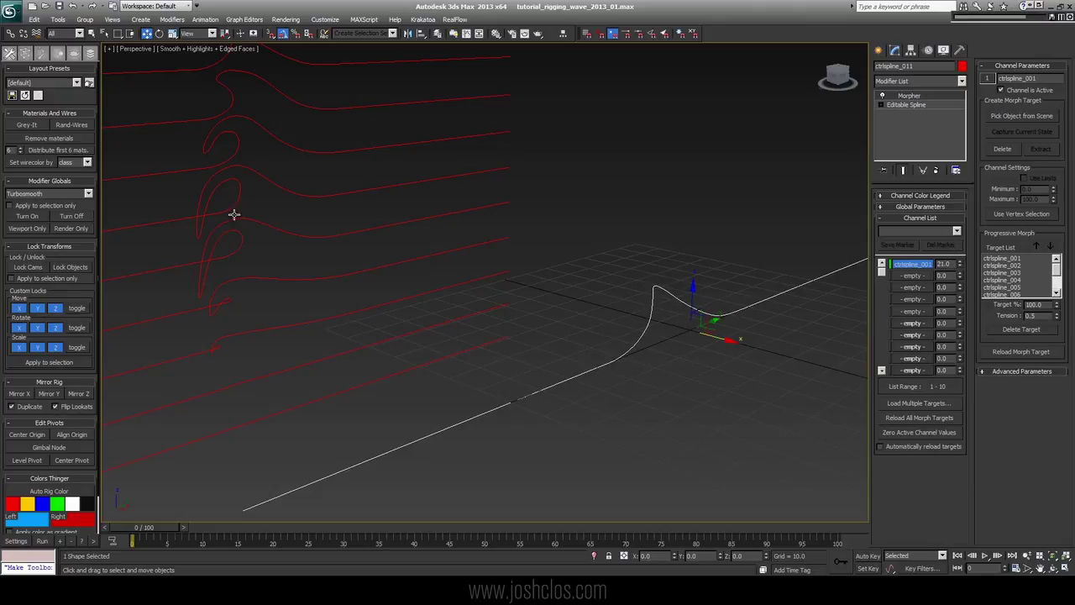
{"action": "left_click_drag", "start_coordinate": [962, 267], "coordinate": [961, 301]}
{"action": "middle_click_drag", "start_coordinate": [666, 301], "coordinate": [591, 259]}
{"action": "scroll", "coordinate": [583, 208], "scroll_direction": "down", "scroll_amount": 1}
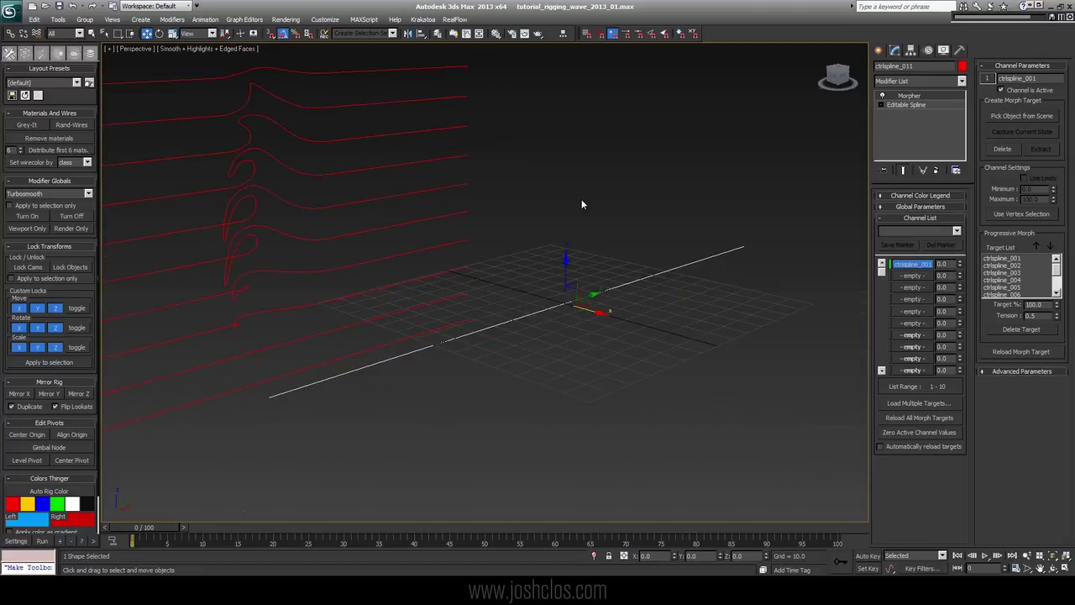
{"action": "middle_click_drag", "start_coordinate": [581, 204], "coordinate": [605, 204], "text": "alt"}
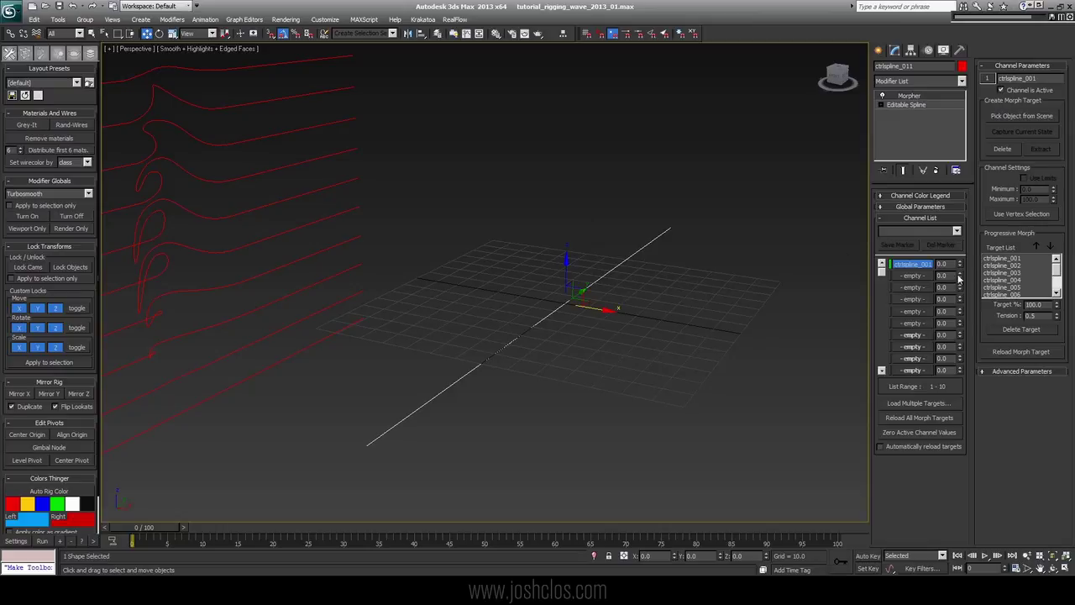
Step: Unhide the CTRL layer to bring in the circular arrow control
{"action": "left_click", "coordinate": [437, 33]}
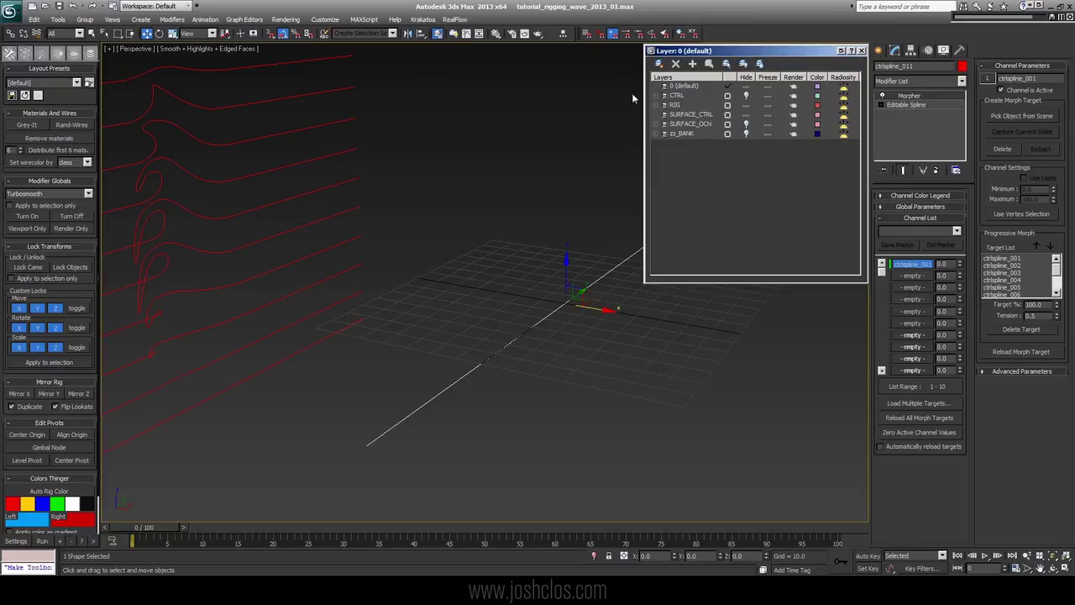
{"action": "left_click", "coordinate": [745, 97]}
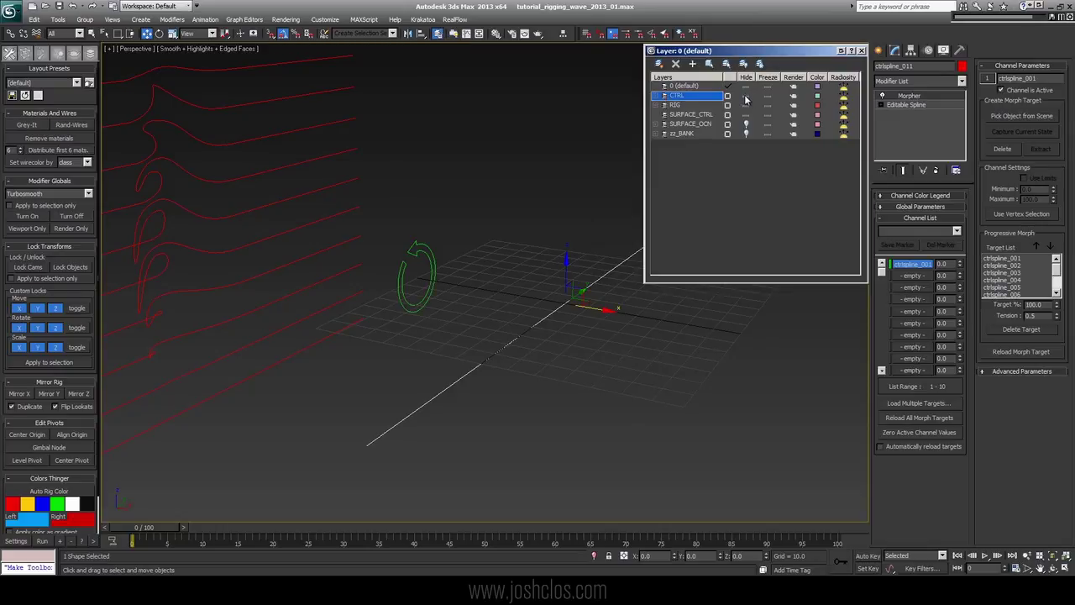
{"action": "left_click", "coordinate": [862, 51]}
Step: Center the circular arrow control at the world origin, on the morphing spline
{"action": "left_click_drag", "start_coordinate": [463, 230], "coordinate": [417, 266]}
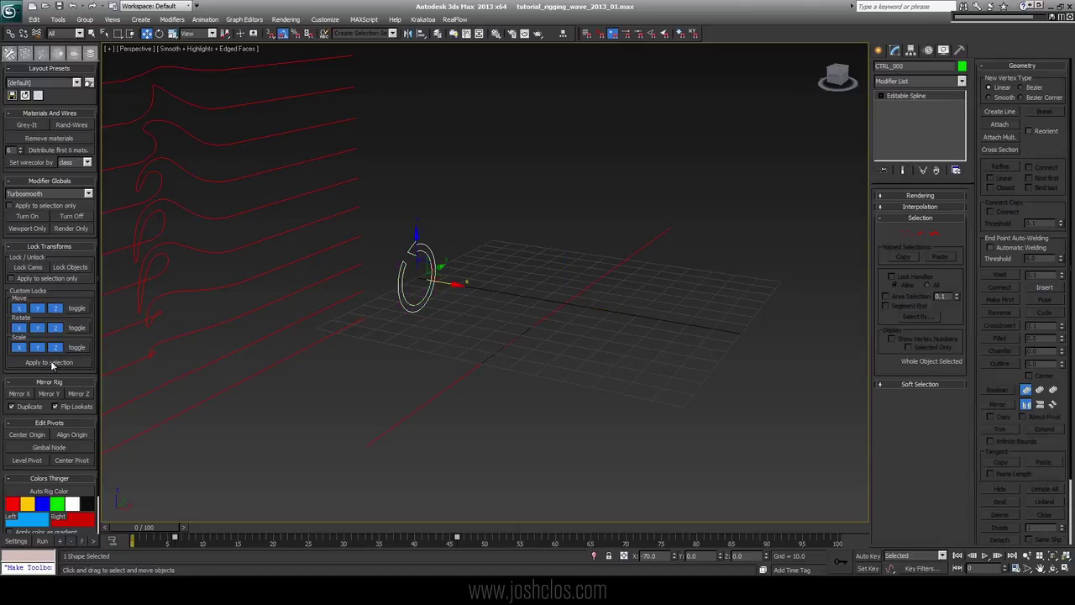
{"action": "left_click", "coordinate": [23, 434]}
{"action": "key", "text": "alt+a"}
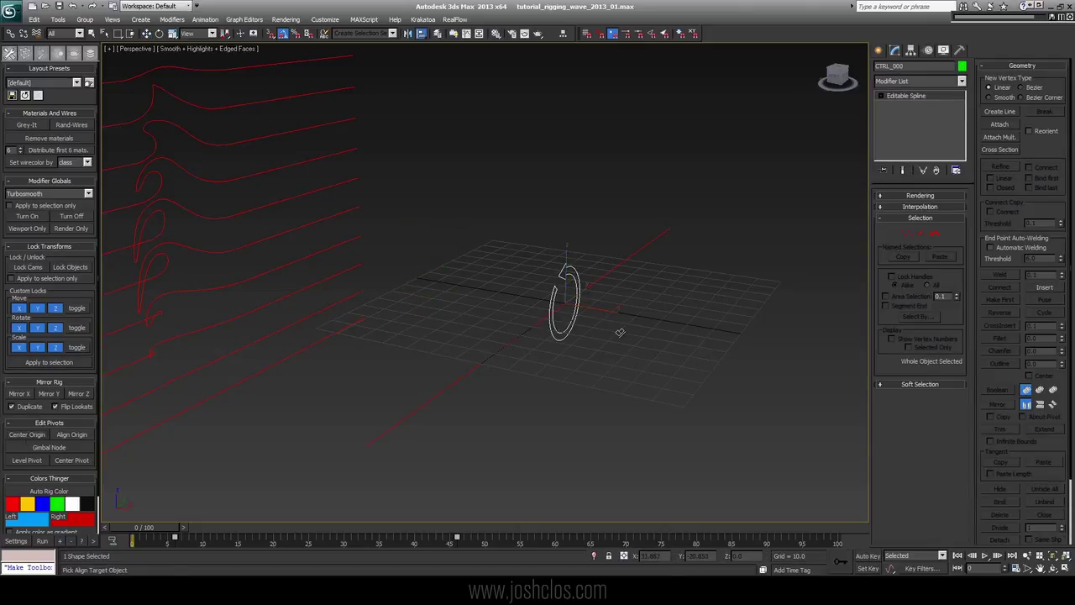
{"action": "key", "text": "w"}
{"action": "scroll", "coordinate": [644, 314], "scroll_direction": "up", "scroll_amount": 5}
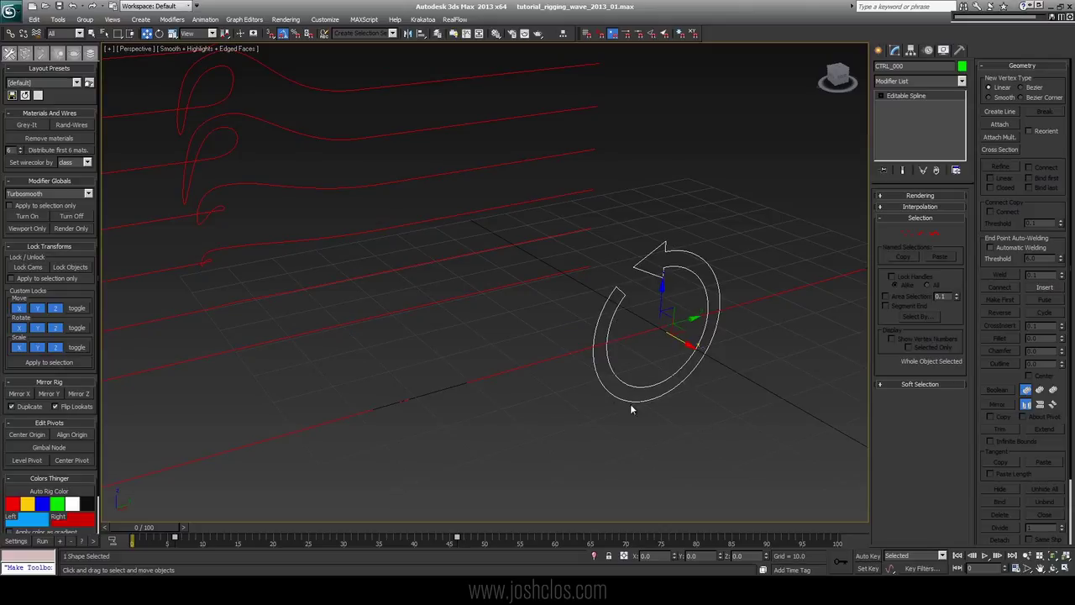
{"action": "middle_click_drag", "start_coordinate": [699, 223], "coordinate": [517, 235], "text": "alt"}
{"action": "scroll", "coordinate": [517, 235], "scroll_direction": "down", "scroll_amount": 3}
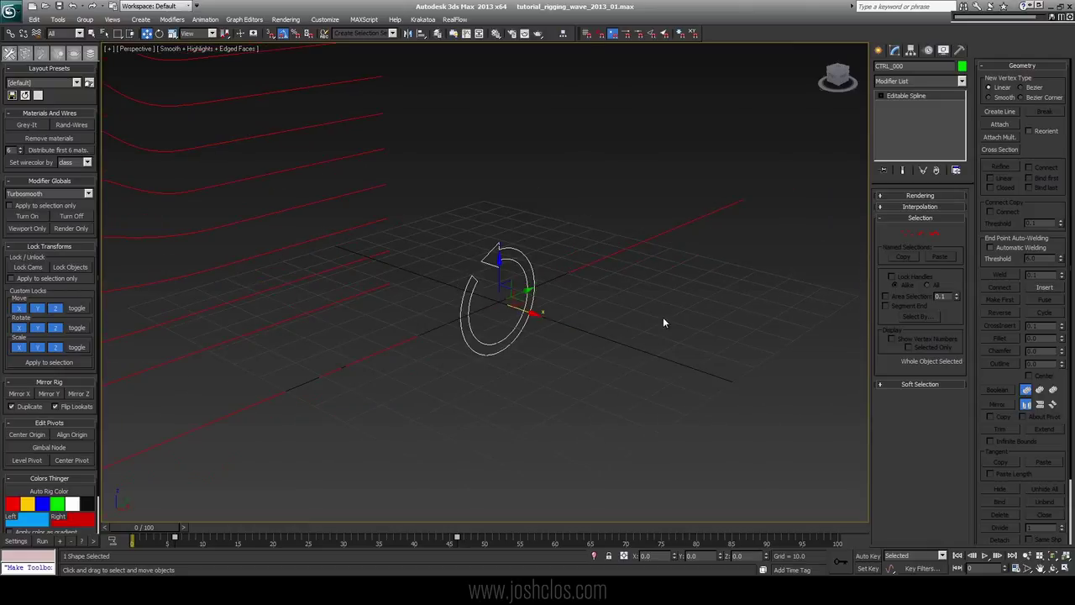
{"action": "left_click", "coordinate": [663, 320]}
{"action": "scroll", "coordinate": [532, 254], "scroll_direction": "down", "scroll_amount": 3}
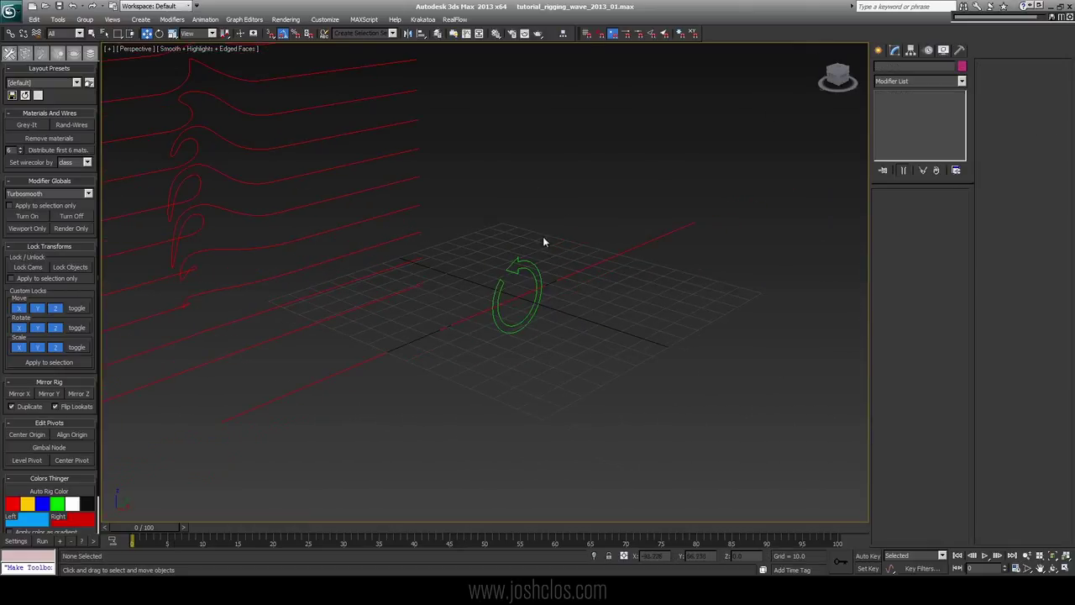
Step: Delete all existing keyframes of the circular arrow control
{"action": "left_click", "coordinate": [517, 270]}
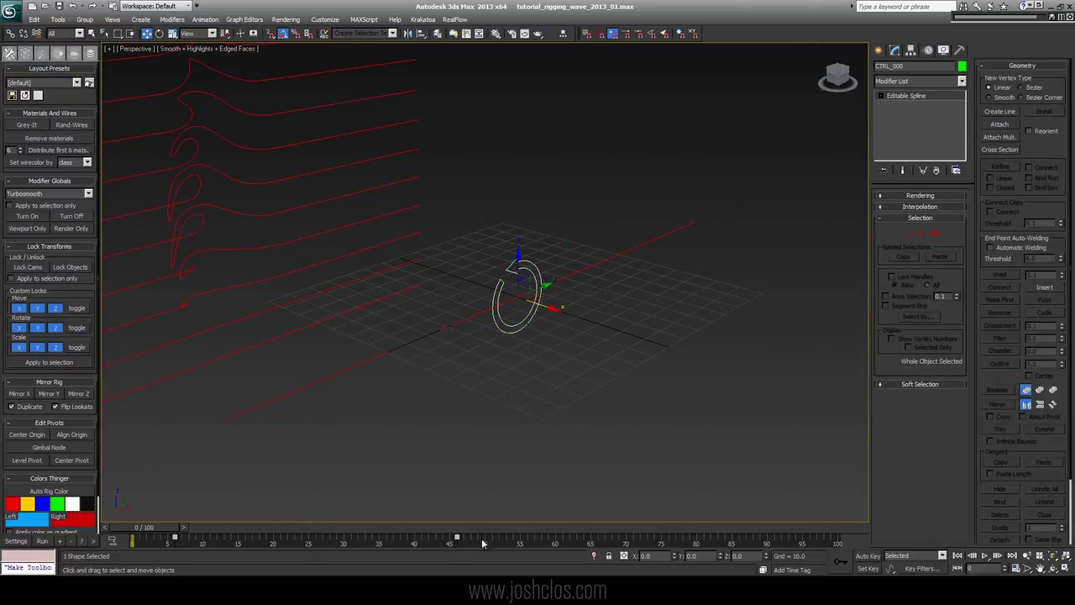
{"action": "left_click_drag", "start_coordinate": [483, 544], "coordinate": [132, 542]}
{"action": "key", "text": "Delete"}
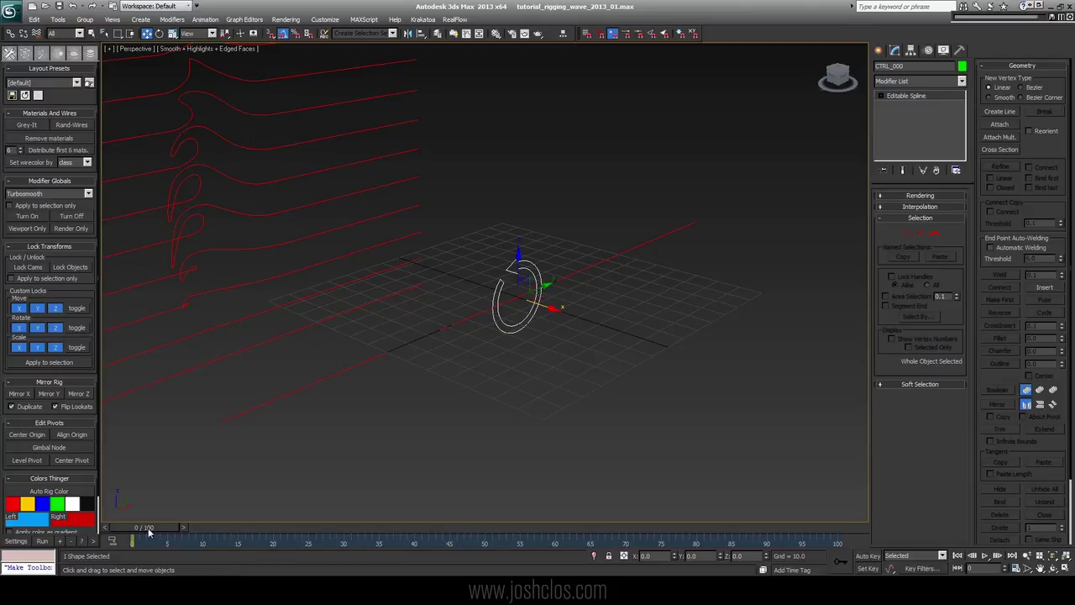
Step: With auto-keying, animate the arrow control from frame 0 to 80 by moving it along Y and rotating it 180 degrees about X
{"action": "left_click", "coordinate": [867, 556]}
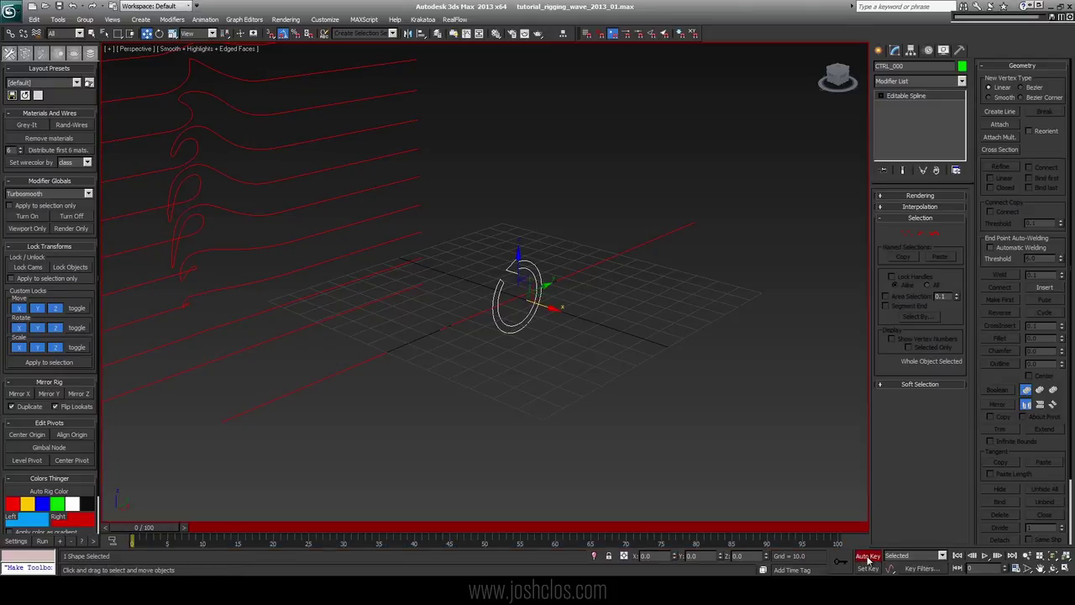
{"action": "left_click_drag", "start_coordinate": [162, 534], "coordinate": [706, 532]}
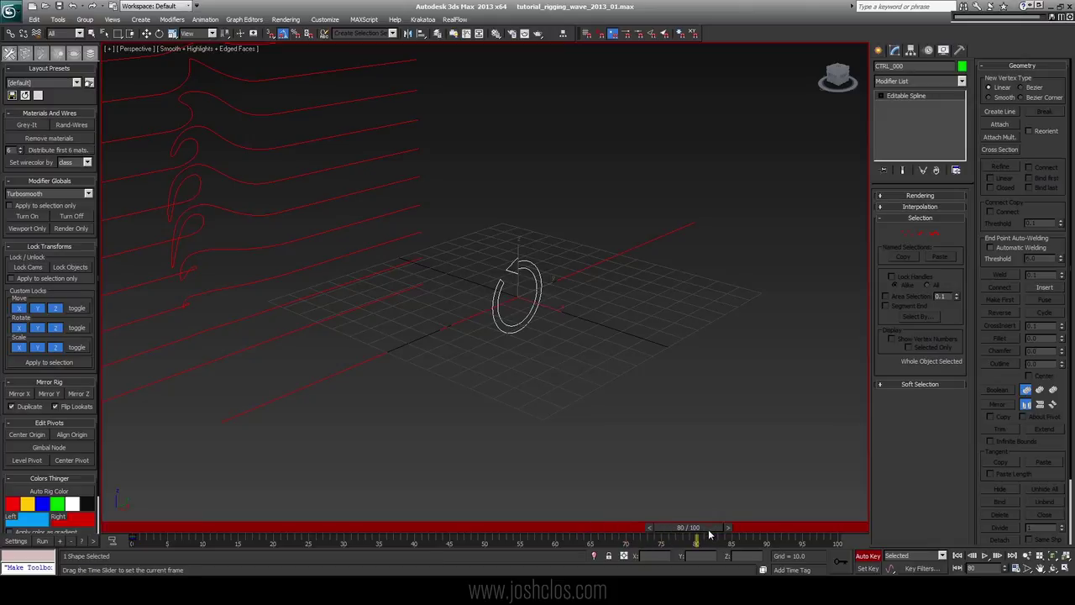
{"action": "key", "text": "w"}
{"action": "left_click_drag", "start_coordinate": [545, 284], "coordinate": [390, 414]}
{"action": "key", "text": "e"}
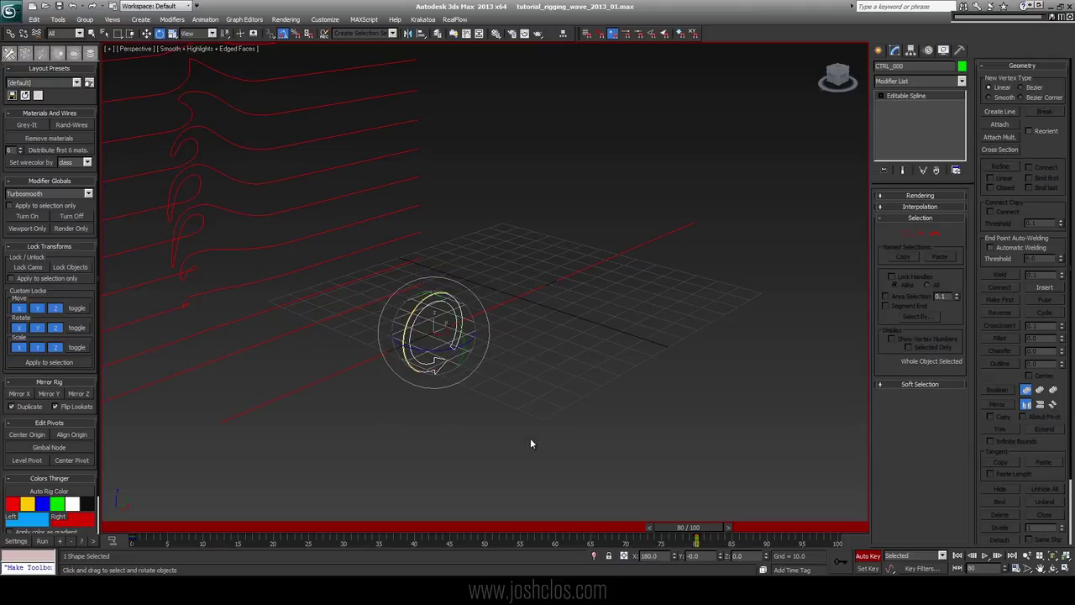
{"action": "left_click_drag", "start_coordinate": [672, 527], "coordinate": [126, 526]}
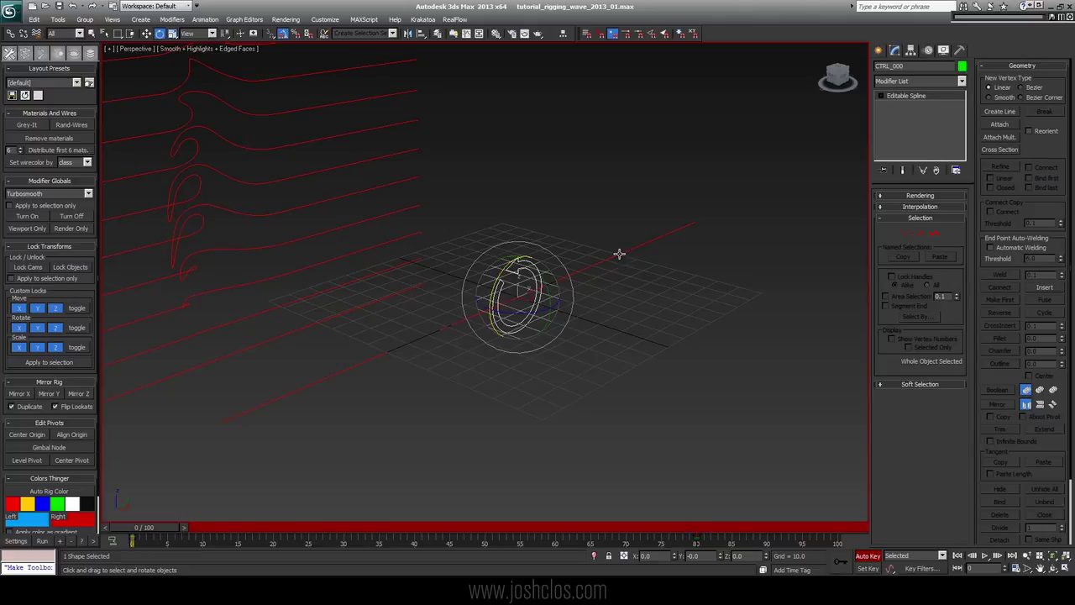
{"action": "key", "text": "n"}
Step: Select the morphing spline at the origin and review its Morpher channel and progressive targets
{"action": "left_click", "coordinate": [645, 244]}
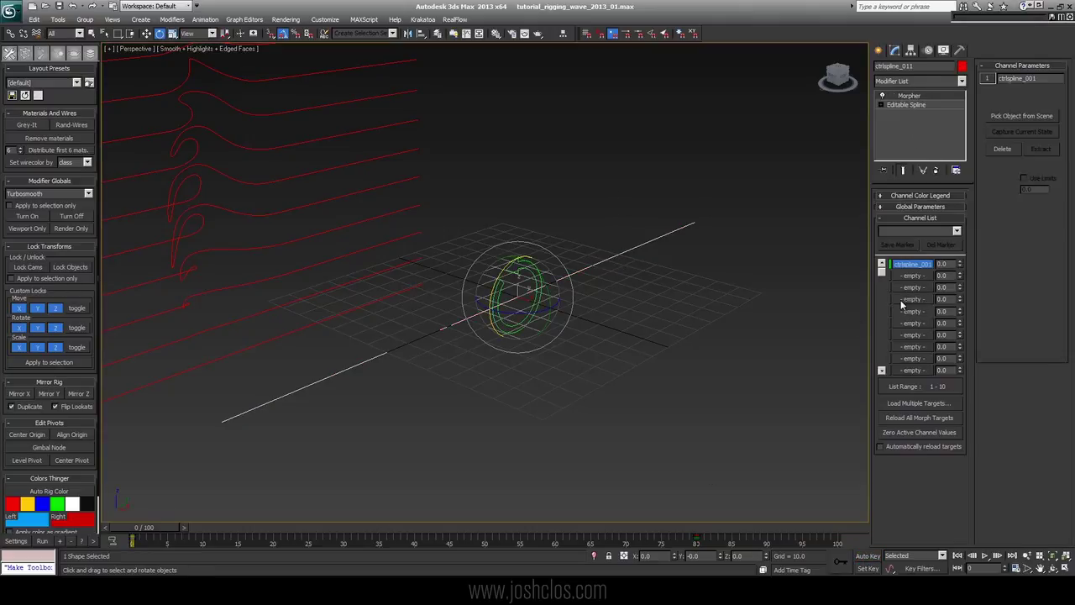
{"action": "key", "text": "w"}
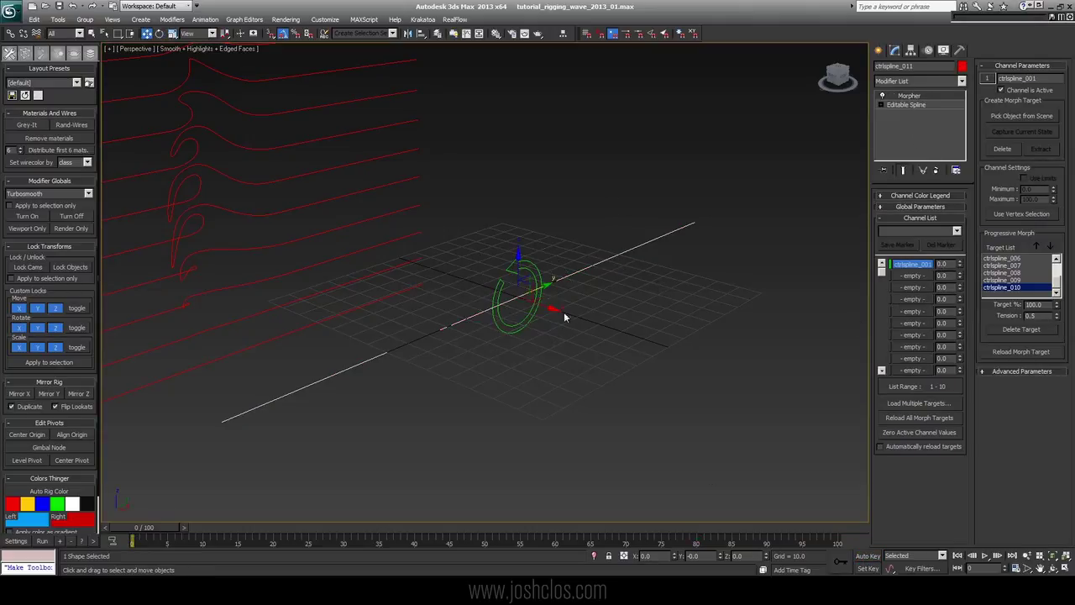
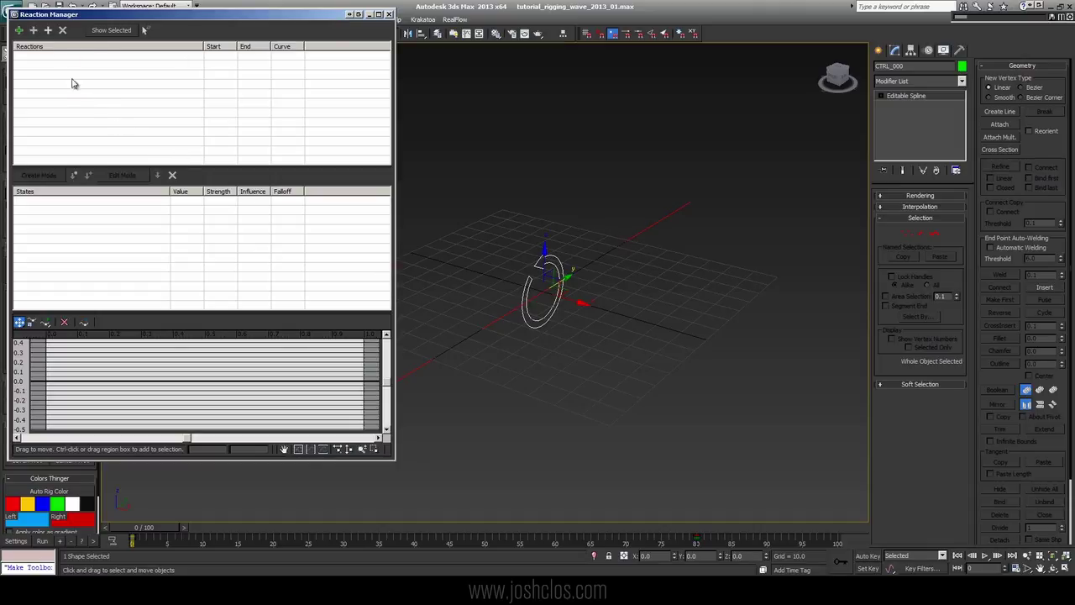
Step: Add the arrow control's X Rotation as a master in the Reaction Manager
{"action": "left_click", "coordinate": [19, 30]}
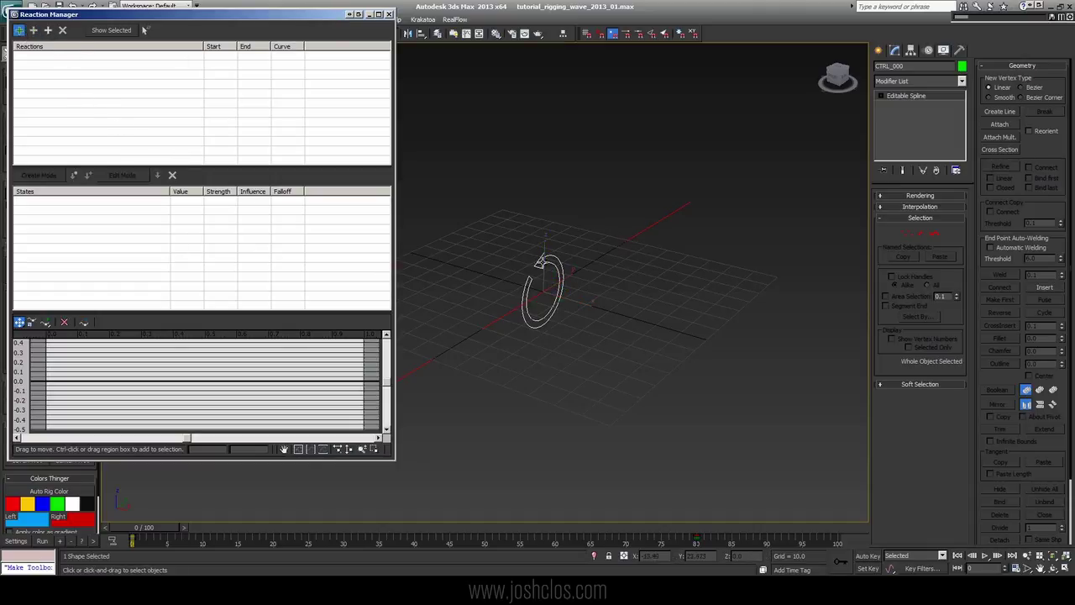
{"action": "left_click", "coordinate": [542, 262]}
{"action": "mouse_move", "coordinate": [555, 276]}
{"action": "mouse_move", "coordinate": [609, 286]}
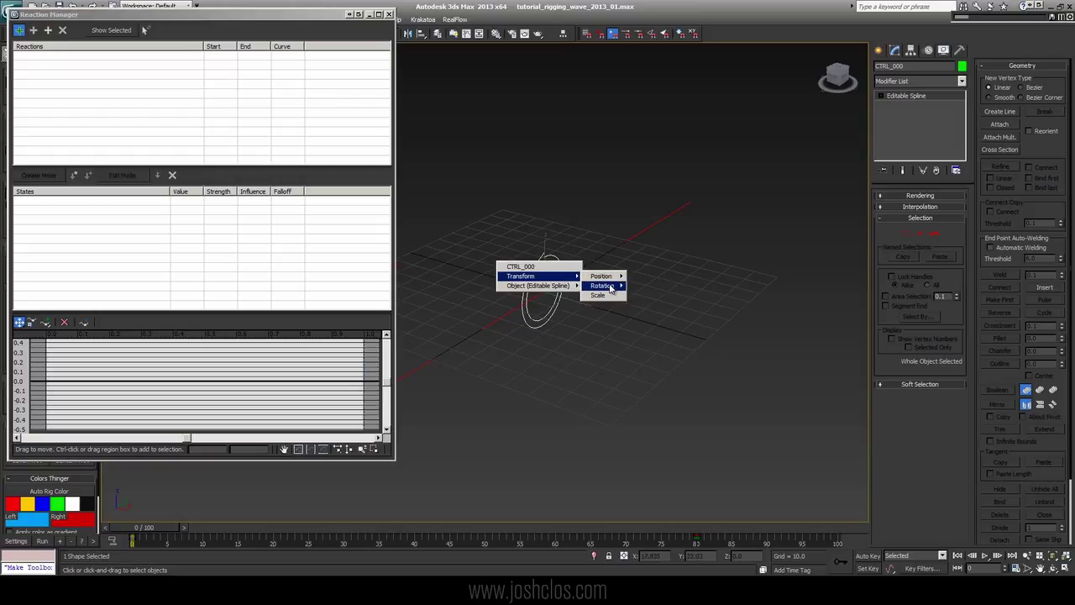
{"action": "left_click", "coordinate": [666, 287]}
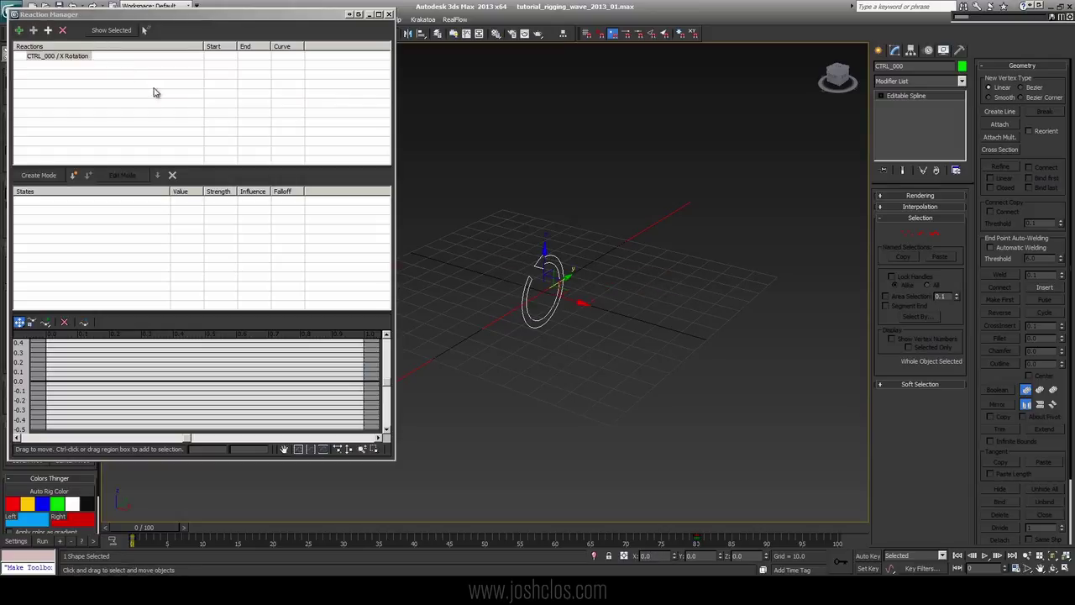
Step: Add the morphing spline's Morpher channel [1] ctrlspline_001 as a slave of the arrow control's X Rotation reaction
{"action": "left_click", "coordinate": [33, 31]}
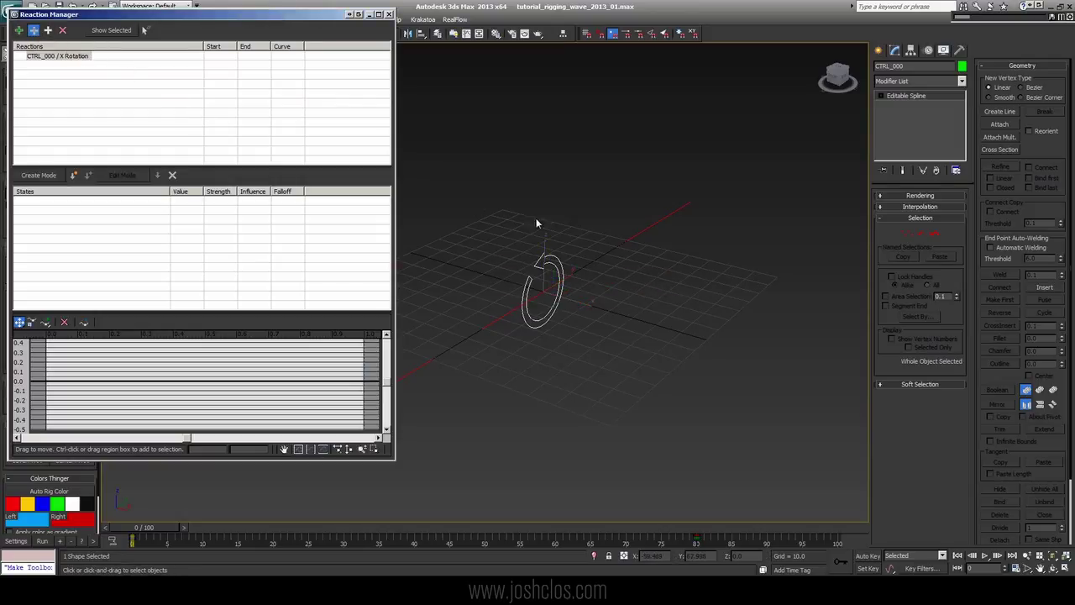
{"action": "left_click", "coordinate": [561, 262]}
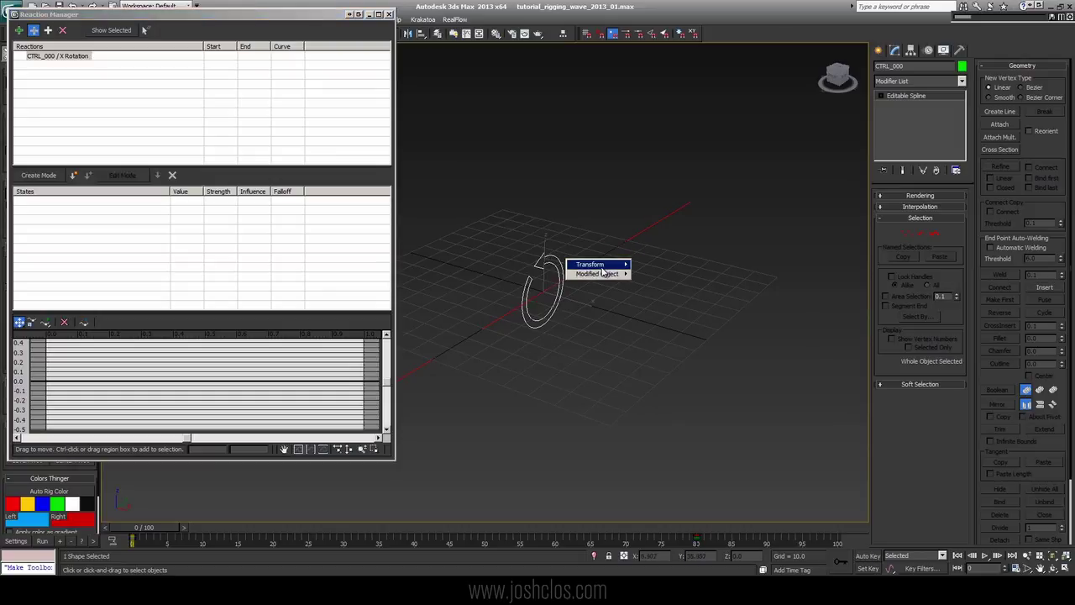
{"action": "mouse_move", "coordinate": [609, 275]}
{"action": "mouse_move", "coordinate": [660, 276]}
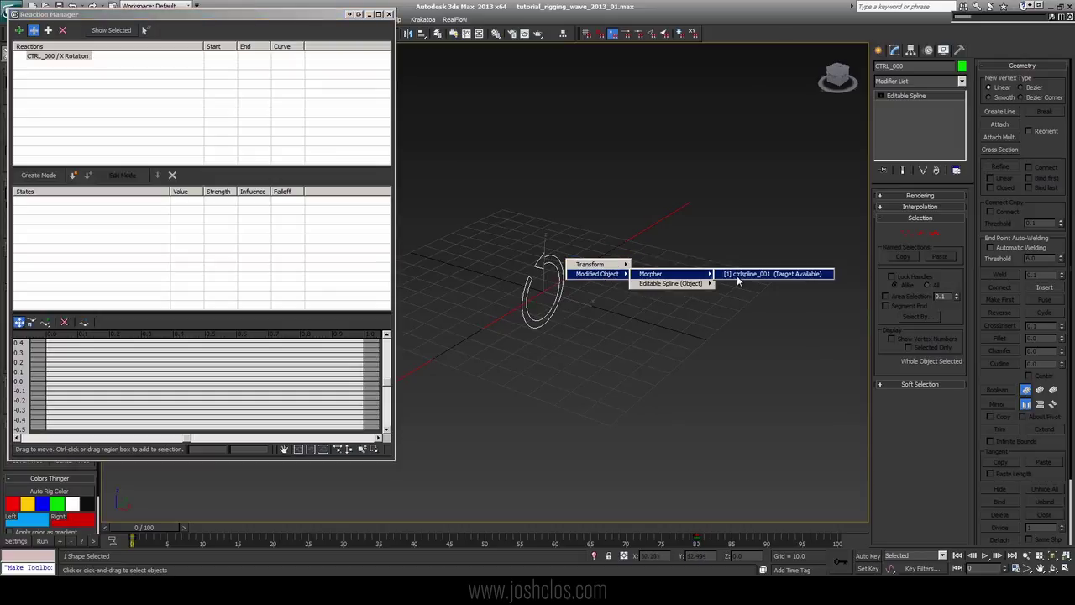
{"action": "left_click", "coordinate": [738, 276]}
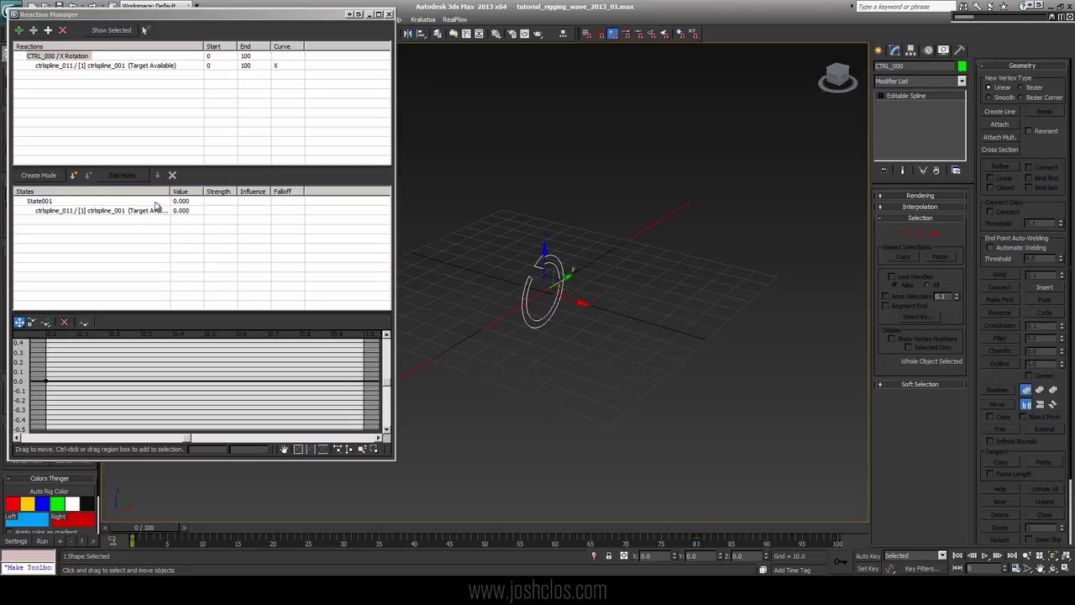
Step: Create a second reaction state pairing a master rotation of 180 with a slave morph of 100, and test it by scrubbing to frame 47
{"action": "left_click", "coordinate": [55, 204]}
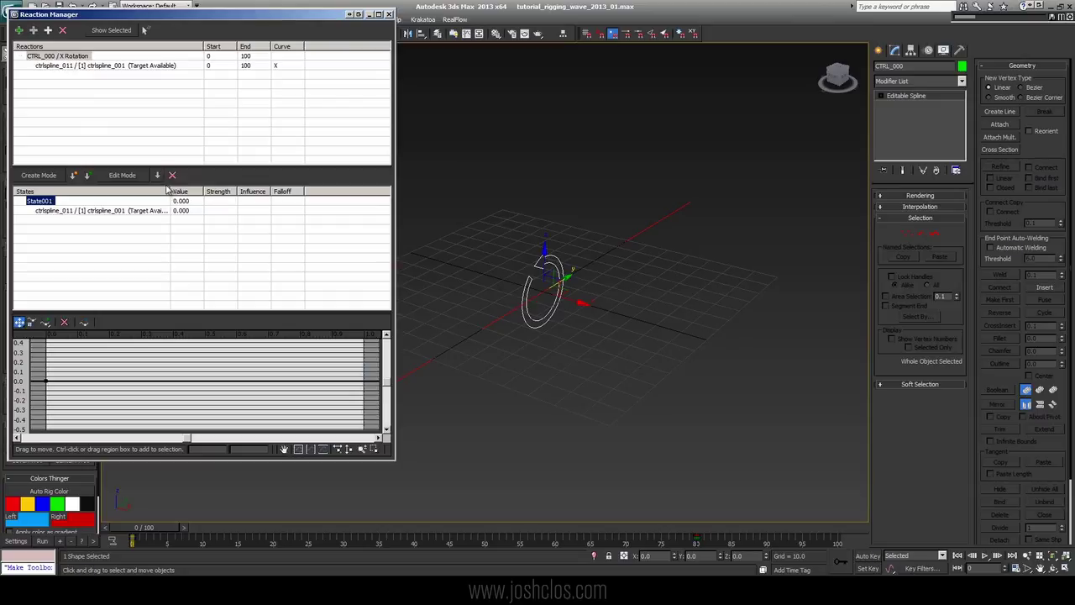
{"action": "left_click", "coordinate": [92, 212]}
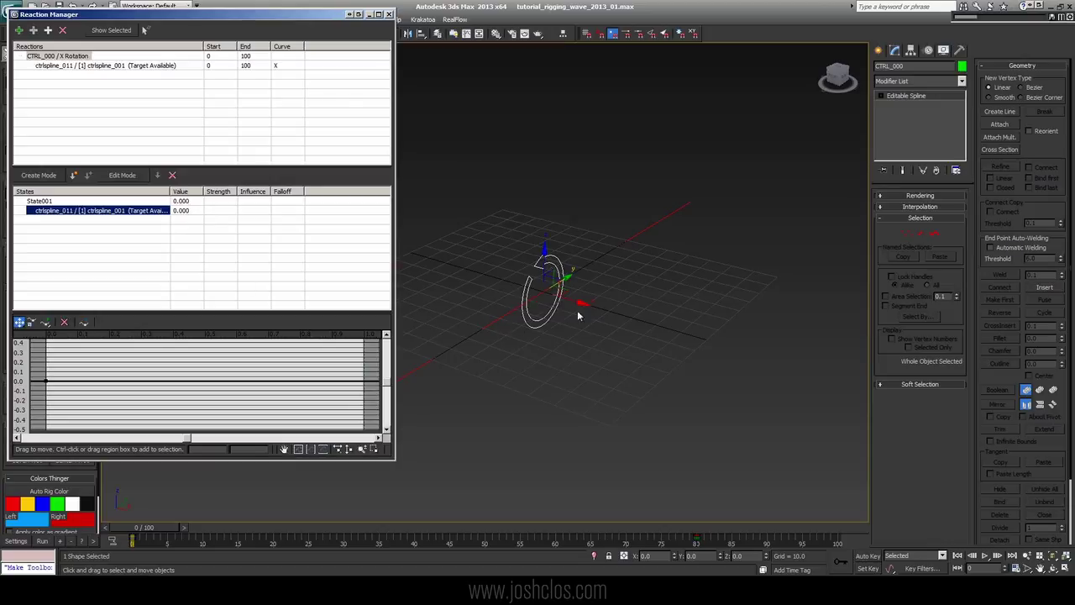
{"action": "left_click", "coordinate": [73, 176]}
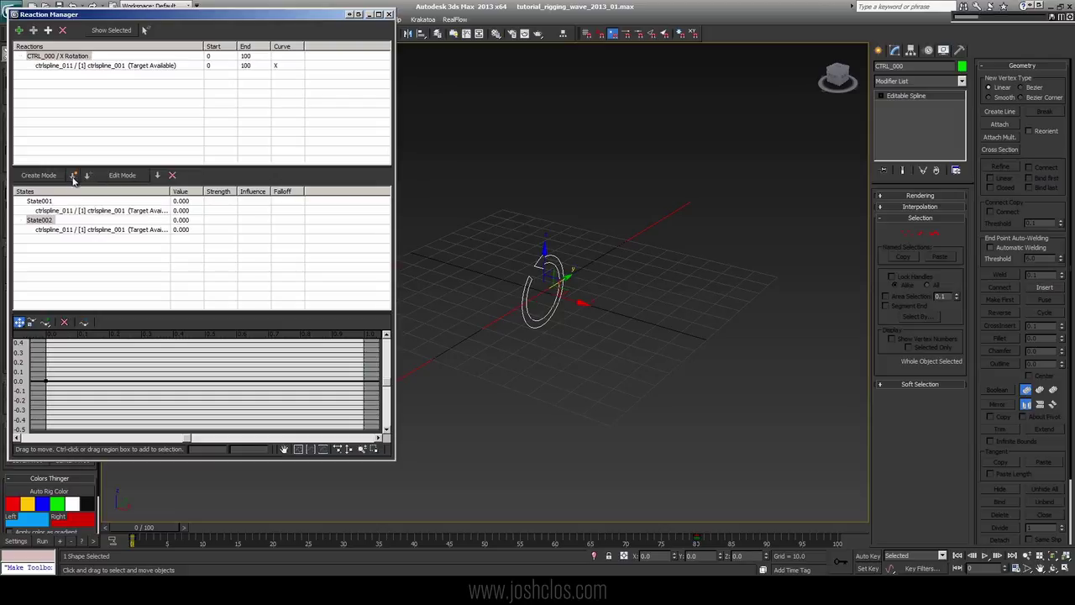
{"action": "double_click", "coordinate": [184, 220]}
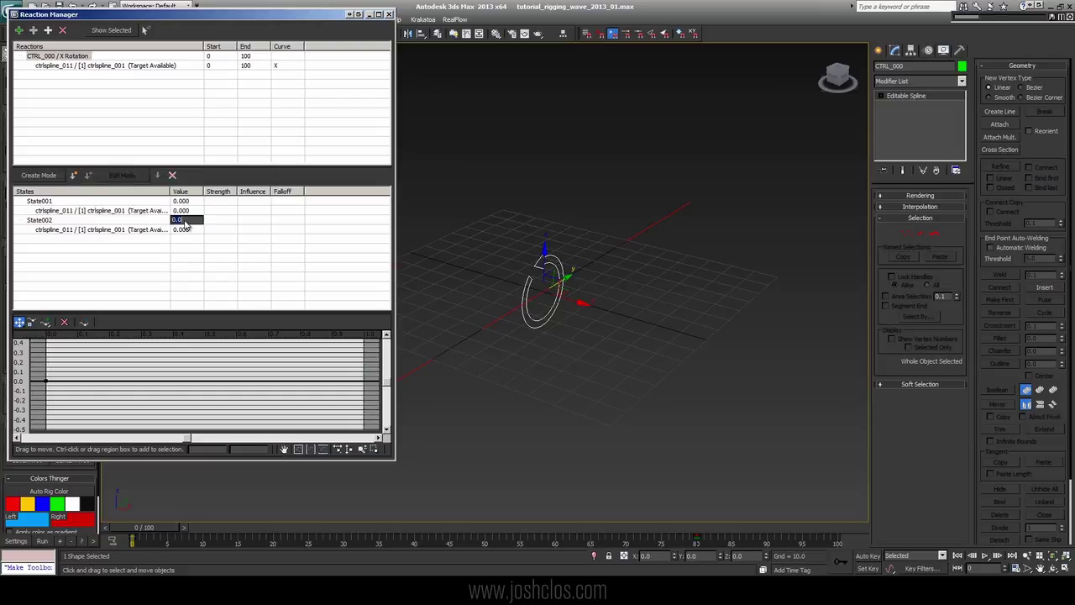
{"action": "type", "text": "180"}
{"action": "key", "text": "Return"}
{"action": "double_click", "coordinate": [181, 231]}
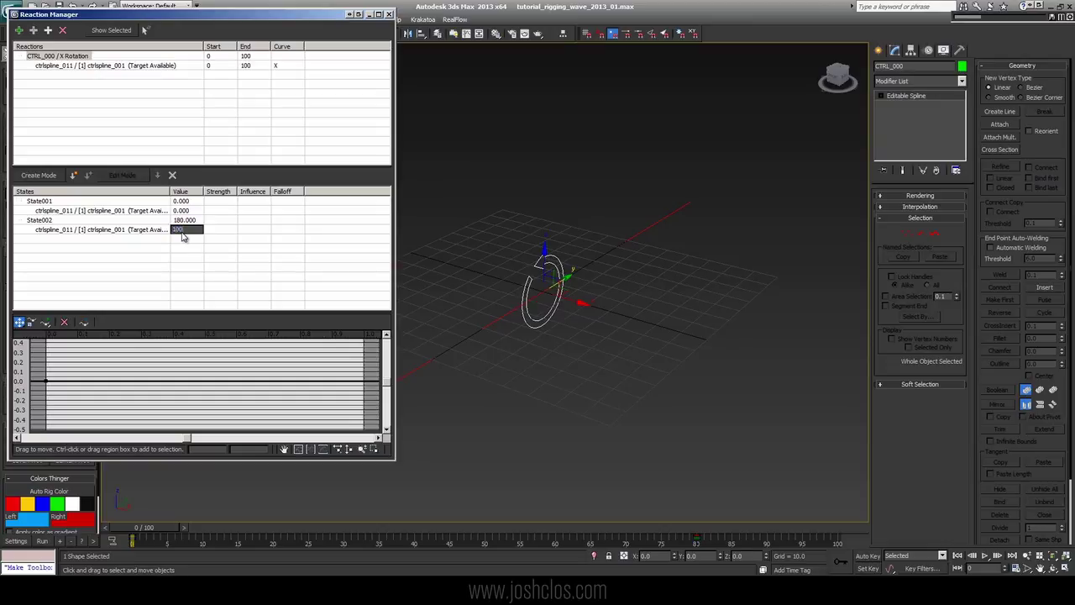
{"action": "type", "text": "100"}
{"action": "key", "text": "Return"}
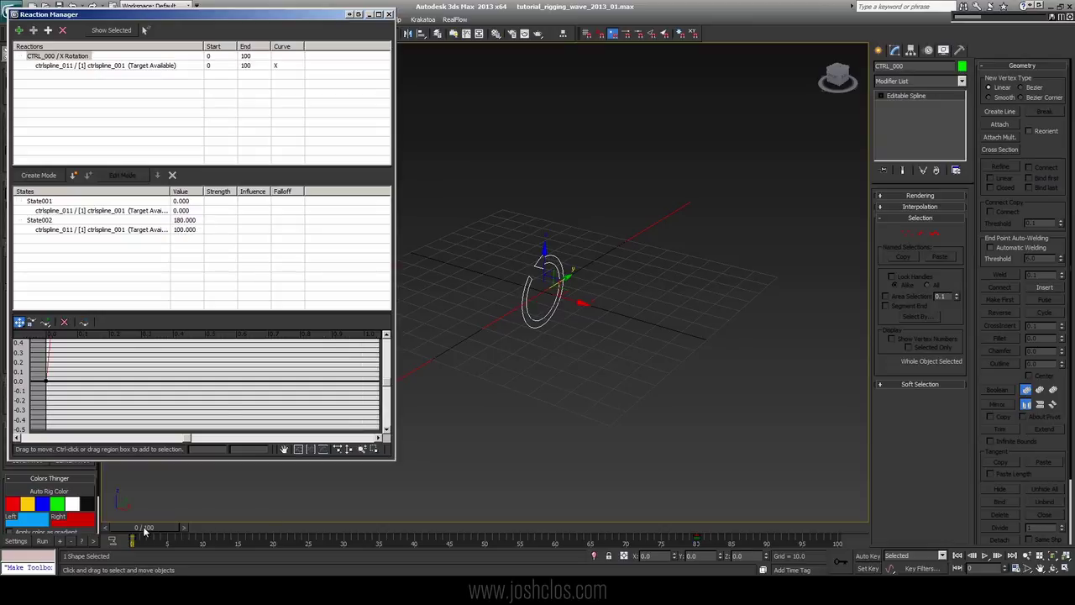
{"action": "left_click_drag", "start_coordinate": [145, 531], "coordinate": [464, 539]}
{"action": "middle_click_drag", "start_coordinate": [525, 387], "coordinate": [467, 275], "text": "alt"}
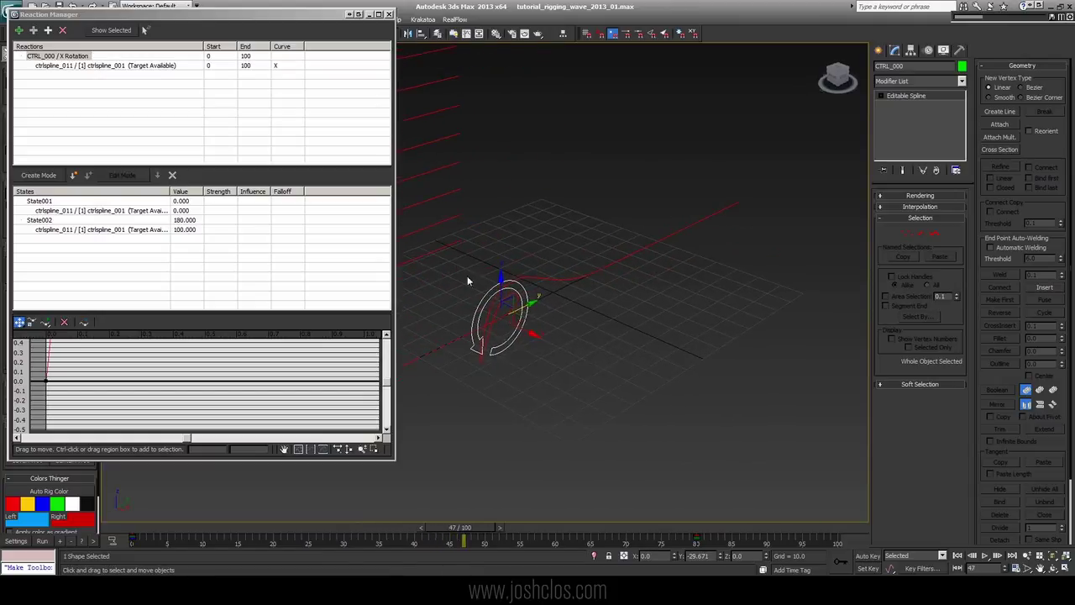
Step: Move the morphing spline ctrlspline_011 to the CTRL layer and hide the RIG layer with the target splines
{"action": "left_click_drag", "start_coordinate": [326, 19], "coordinate": [331, 50]}
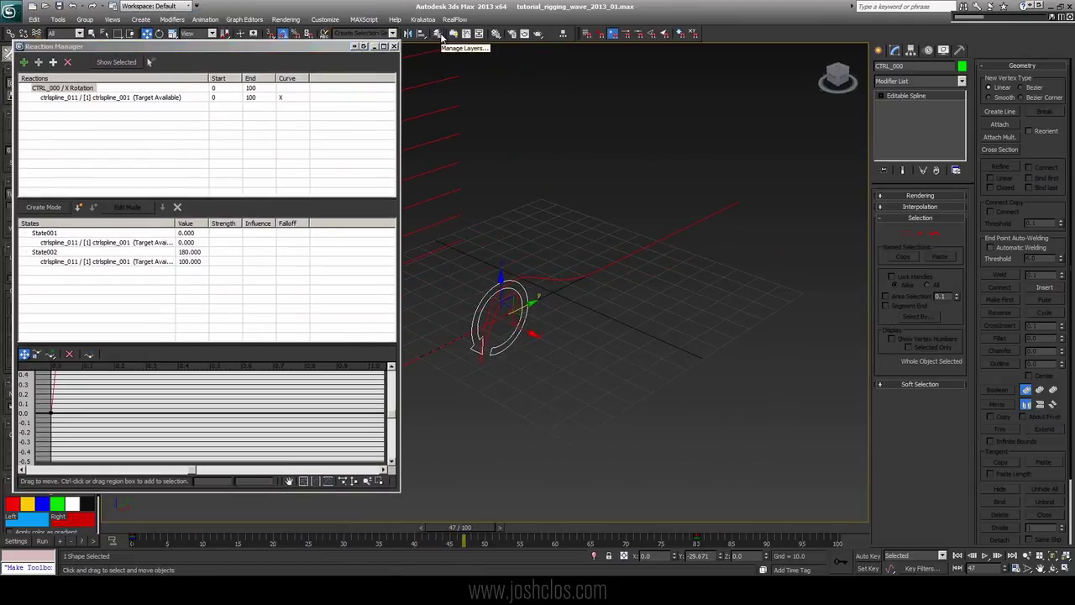
{"action": "left_click", "coordinate": [438, 34]}
{"action": "left_click", "coordinate": [675, 104]}
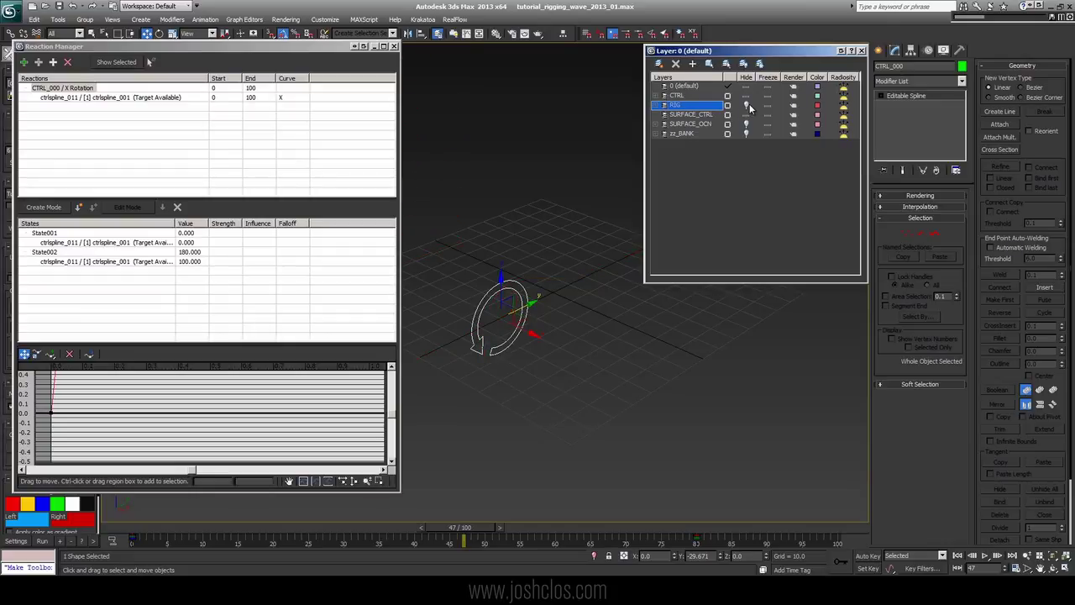
{"action": "left_click_drag", "start_coordinate": [591, 258], "coordinate": [620, 294]}
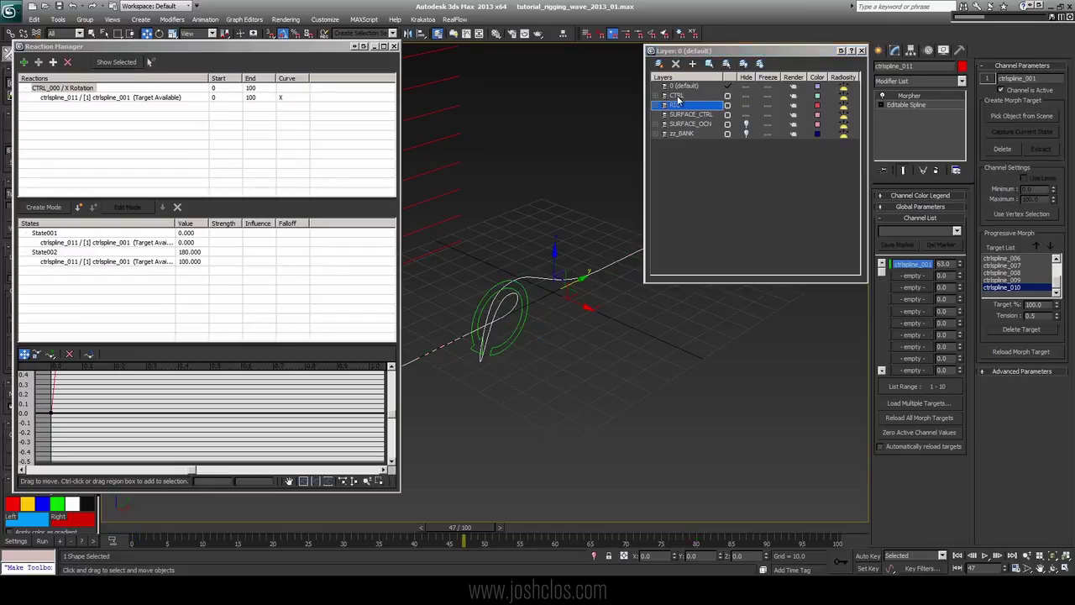
{"action": "left_click", "coordinate": [676, 95]}
{"action": "left_click", "coordinate": [746, 105]}
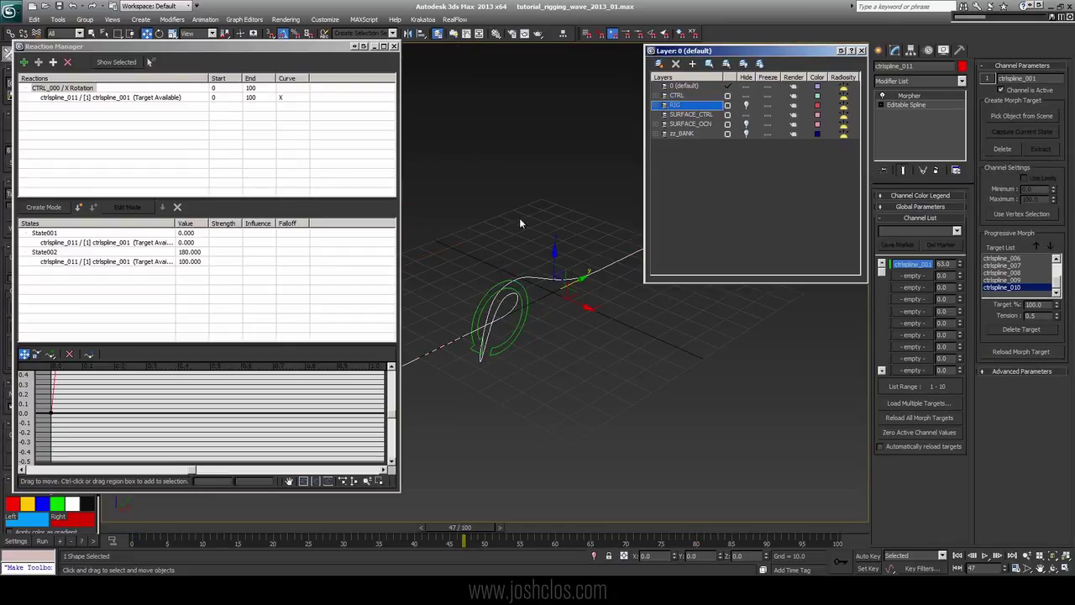
Step: Return the timeline to frame 0 with nothing selected and close the Reaction Manager and layer manager
{"action": "scroll", "coordinate": [532, 228], "scroll_direction": "down", "scroll_amount": 2}
{"action": "left_click", "coordinate": [525, 233]}
{"action": "scroll", "coordinate": [523, 260], "scroll_direction": "up", "scroll_amount": 2}
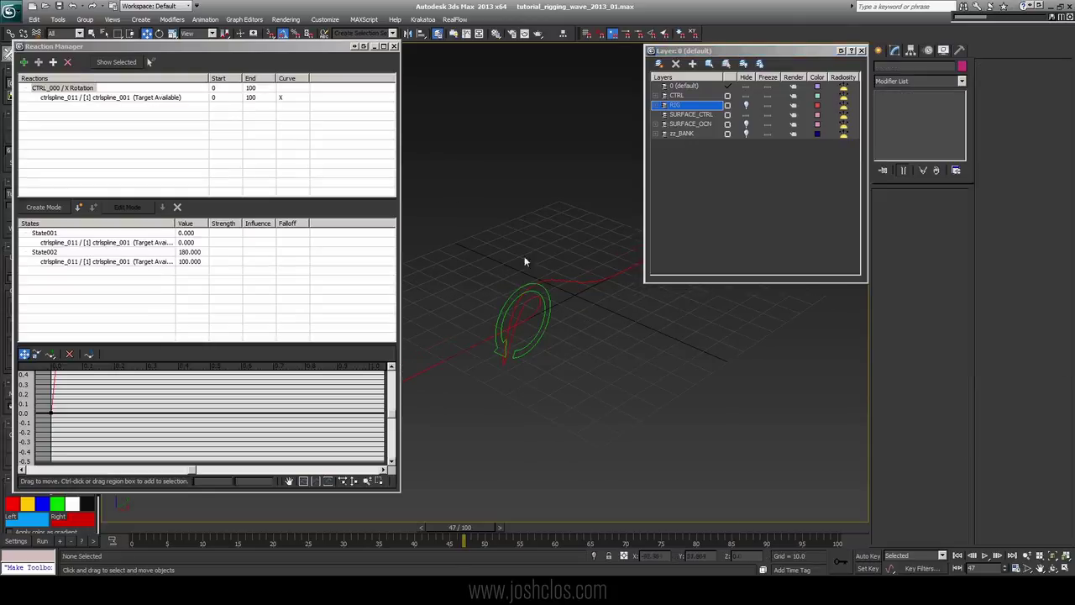
{"action": "left_click_drag", "start_coordinate": [432, 533], "coordinate": [128, 510]}
{"action": "key", "text": "w"}
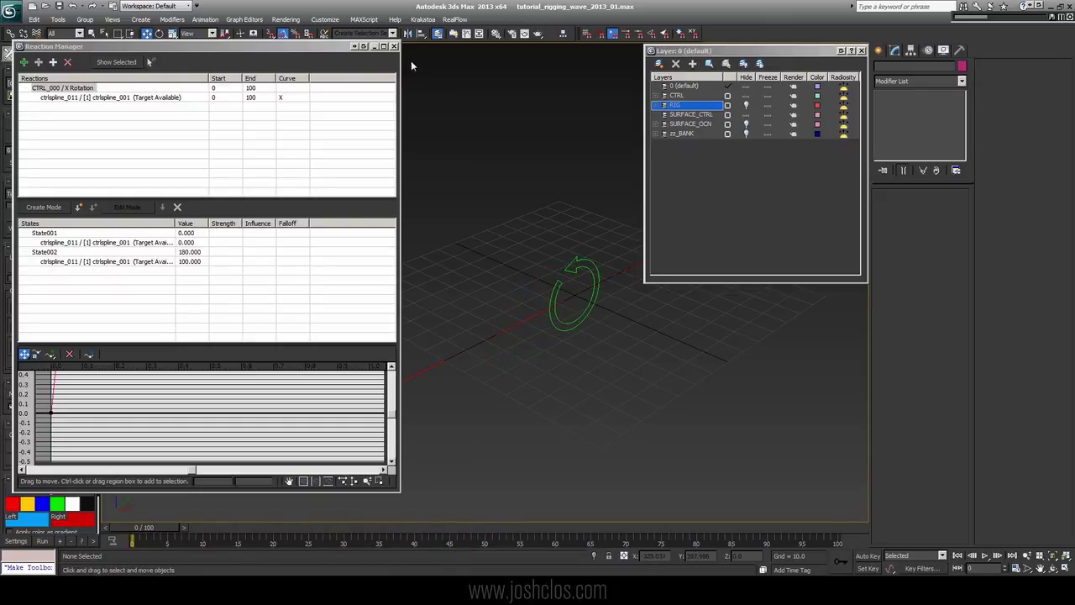
{"action": "left_click", "coordinate": [394, 47]}
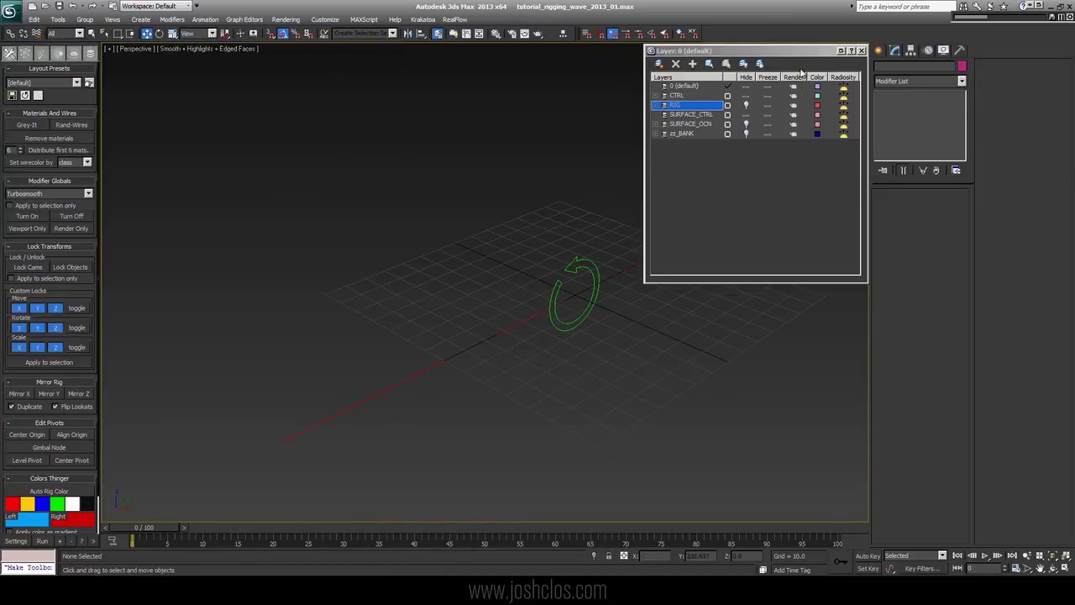
{"action": "left_click", "coordinate": [861, 50]}
Step: Select the morphing spline and scrub the timeline forward and back to frame 0 to check its rotation-driven morph
{"action": "left_click_drag", "start_coordinate": [624, 236], "coordinate": [676, 285]}
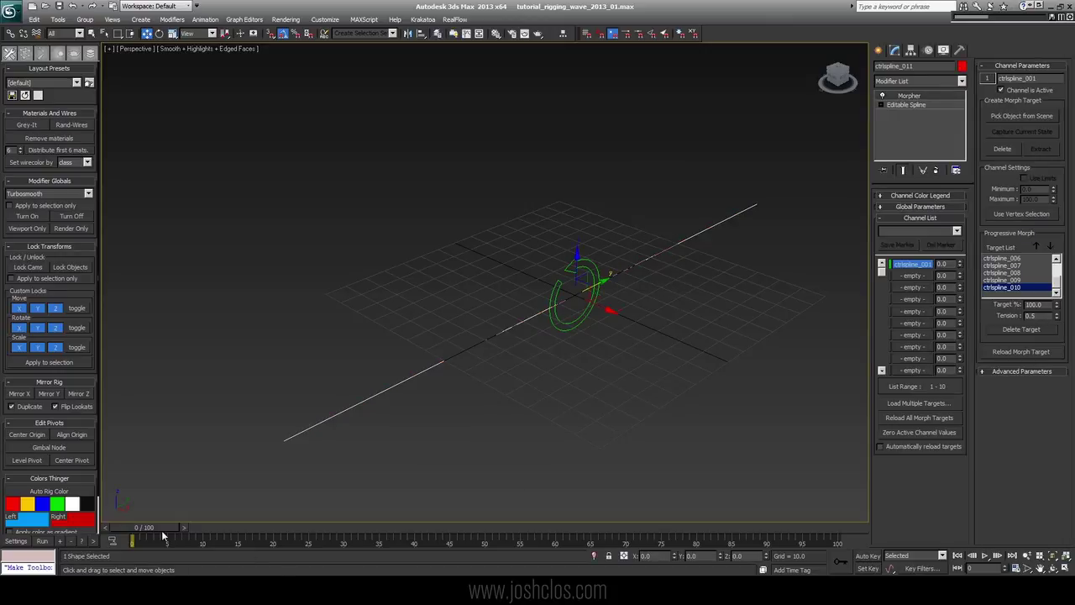
{"action": "left_click", "coordinate": [189, 527]}
{"action": "left_click_drag", "start_coordinate": [215, 530], "coordinate": [389, 528]}
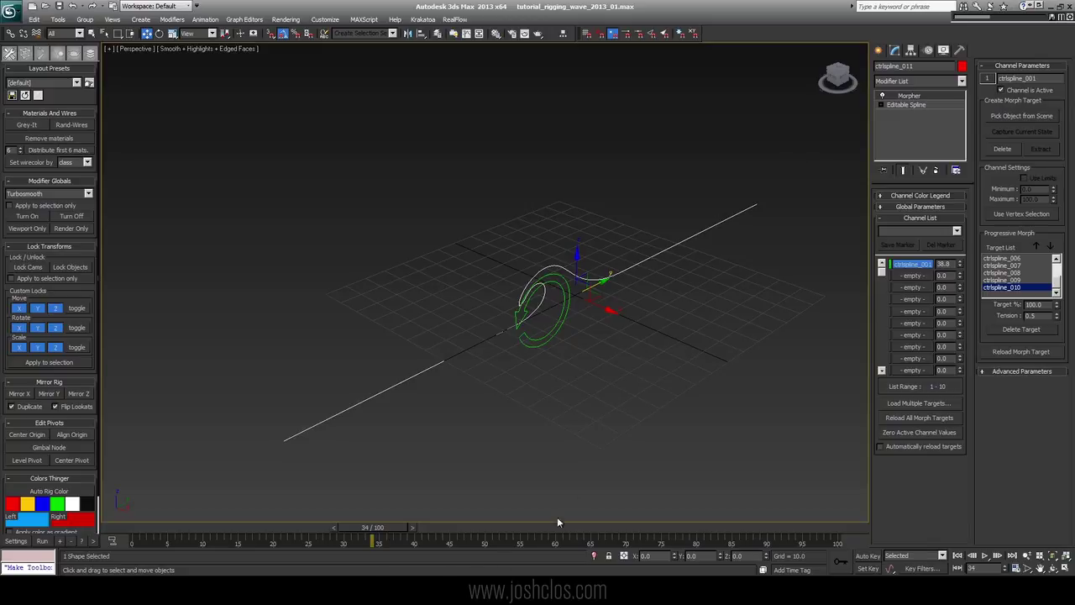
{"action": "left_click_drag", "start_coordinate": [367, 539], "coordinate": [120, 511]}
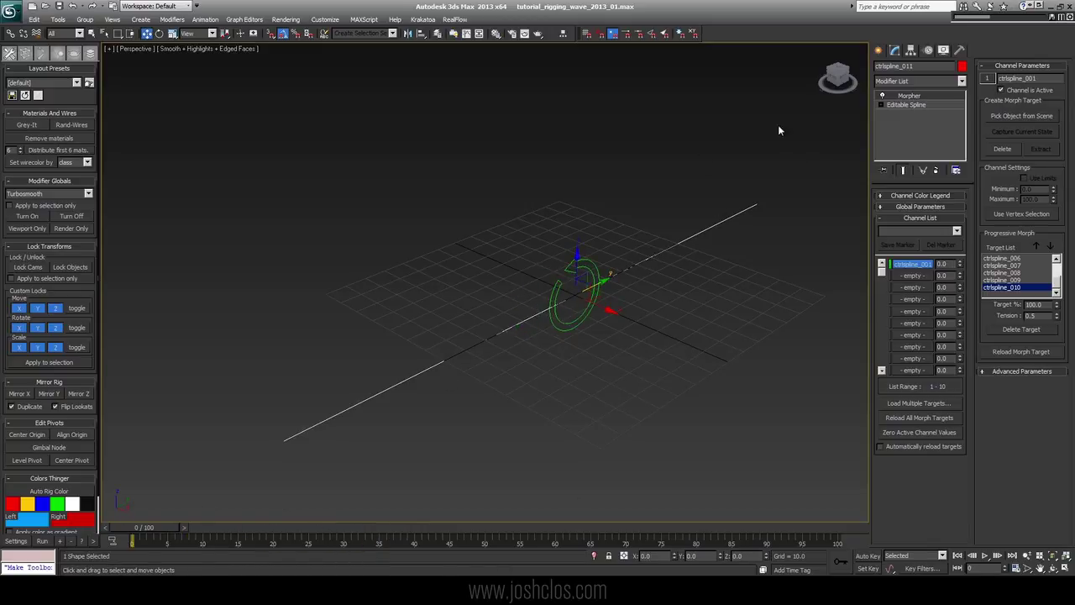
{"action": "left_click", "coordinate": [679, 316]}
{"action": "middle_click_drag", "start_coordinate": [683, 279], "coordinate": [663, 282]}
{"action": "scroll", "coordinate": [661, 279], "scroll_direction": "up", "scroll_amount": 3}
{"action": "left_click_drag", "start_coordinate": [641, 229], "coordinate": [698, 283]}
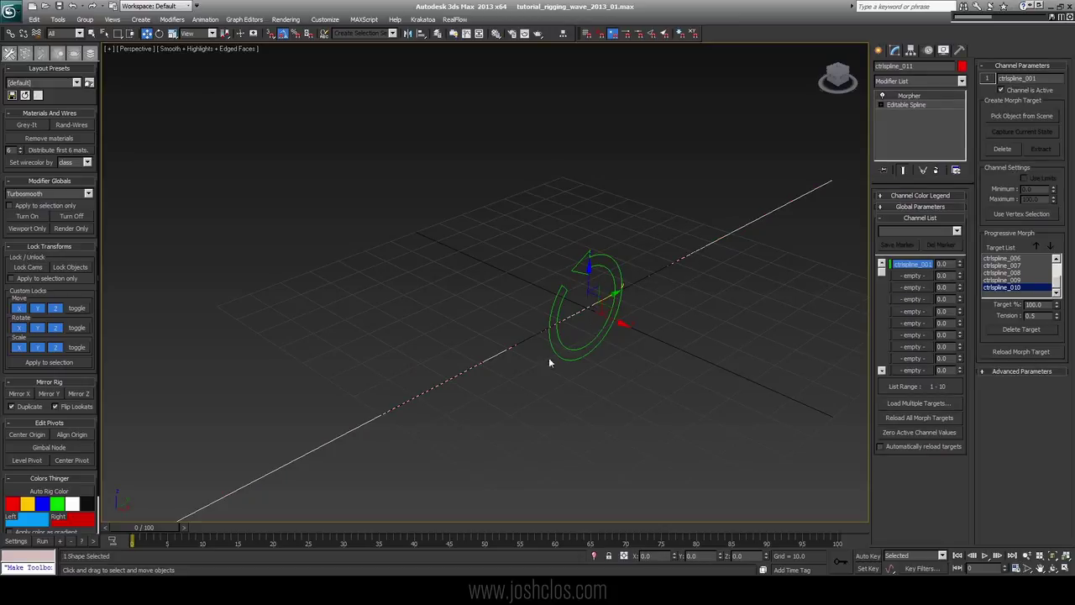
Step: Create a Point helper on the grid beside the arrow control
{"action": "left_click", "coordinate": [878, 50]}
{"action": "left_click", "coordinate": [935, 68]}
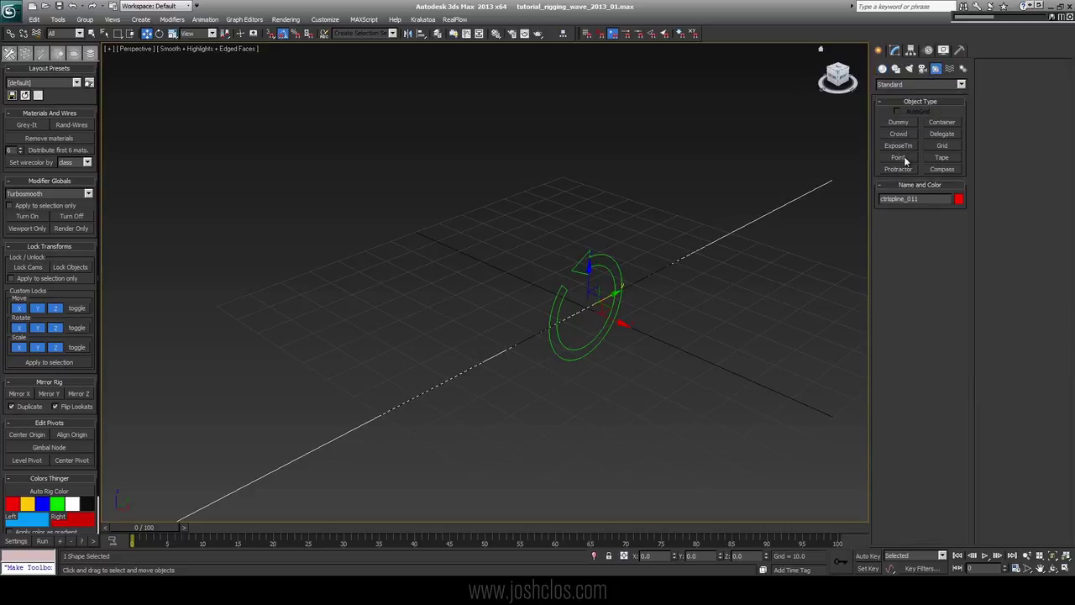
{"action": "left_click", "coordinate": [899, 157]}
{"action": "left_click", "coordinate": [727, 317]}
{"action": "key", "text": "w"}
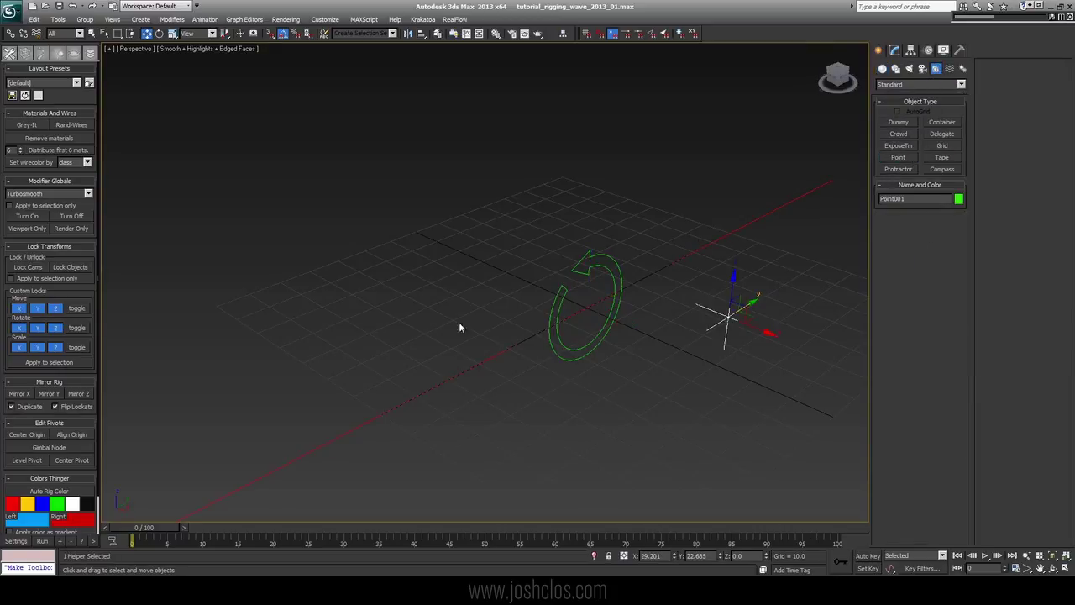
Step: Align the Point helper to the arrow control in X, Y and Z position, pivot point to pivot point
{"action": "key", "text": "alt+a"}
{"action": "left_click", "coordinate": [615, 263]}
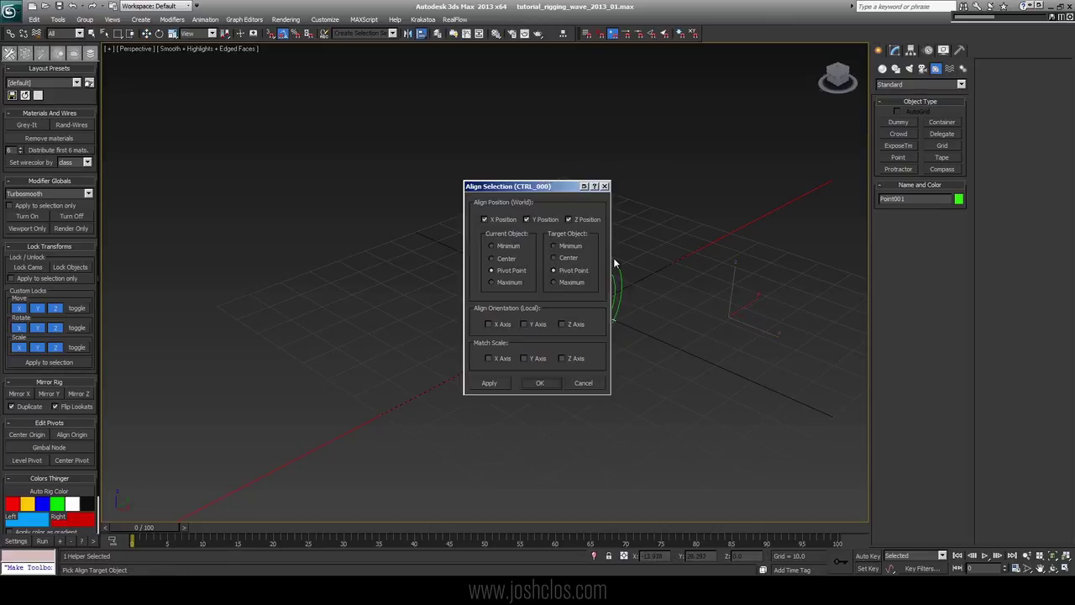
{"action": "left_click_drag", "start_coordinate": [546, 182], "coordinate": [412, 147]}
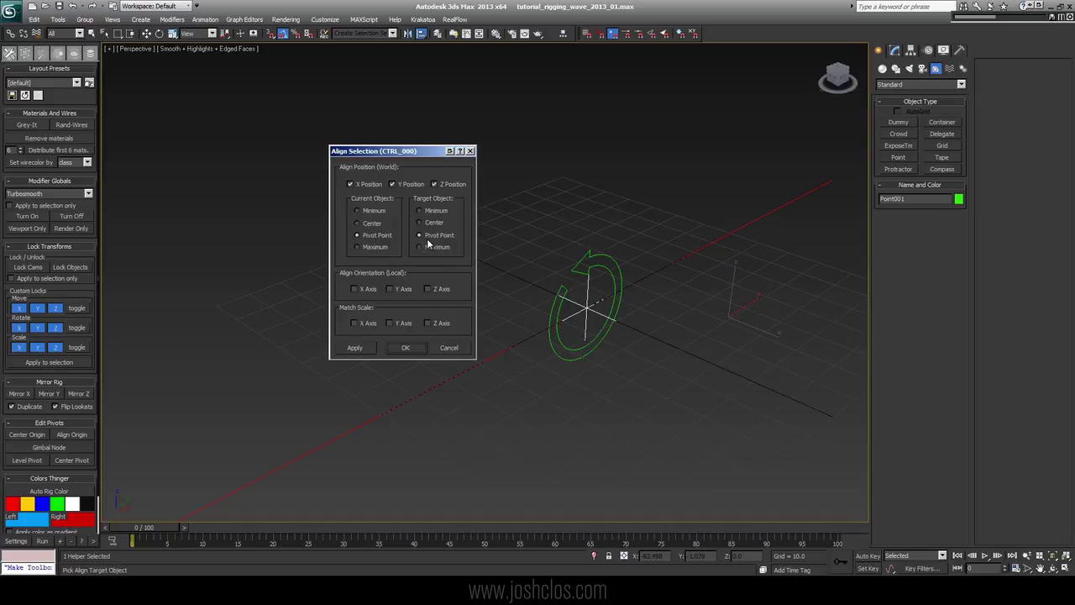
{"action": "left_click", "coordinate": [407, 346]}
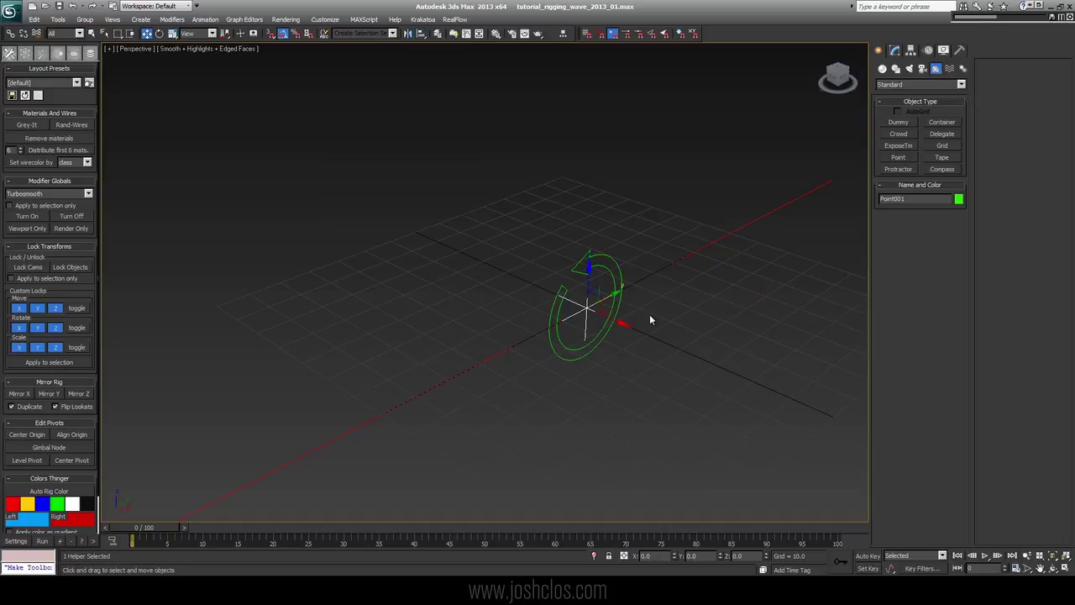
Step: Apply a Position Constraint to the Point helper targeting the arrow control CTRL_000, and scrub the timeline to check it
{"action": "left_click", "coordinate": [895, 50]}
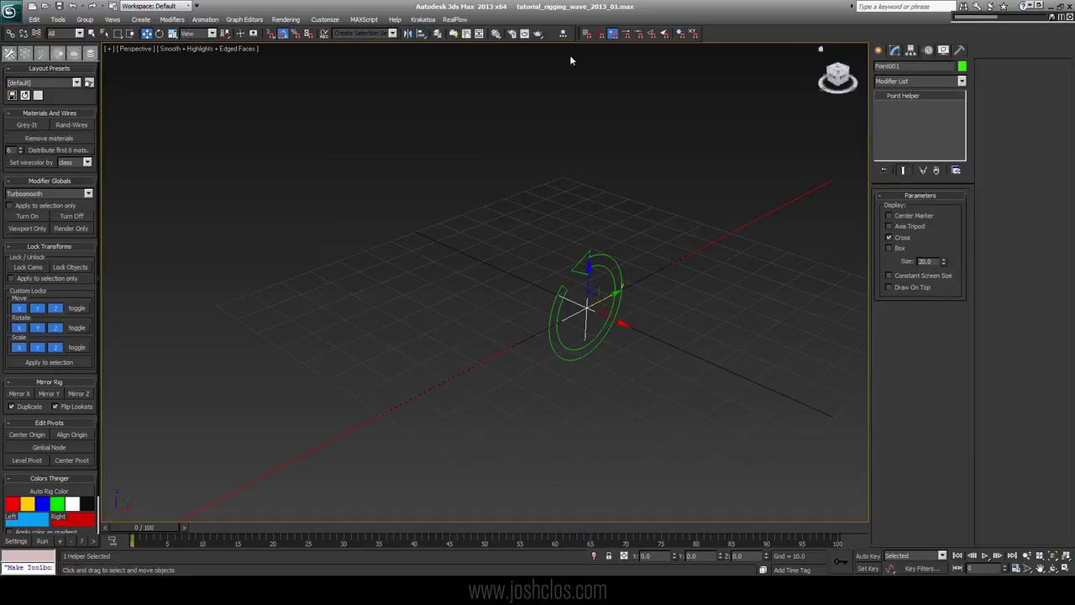
{"action": "left_click", "coordinate": [206, 19]}
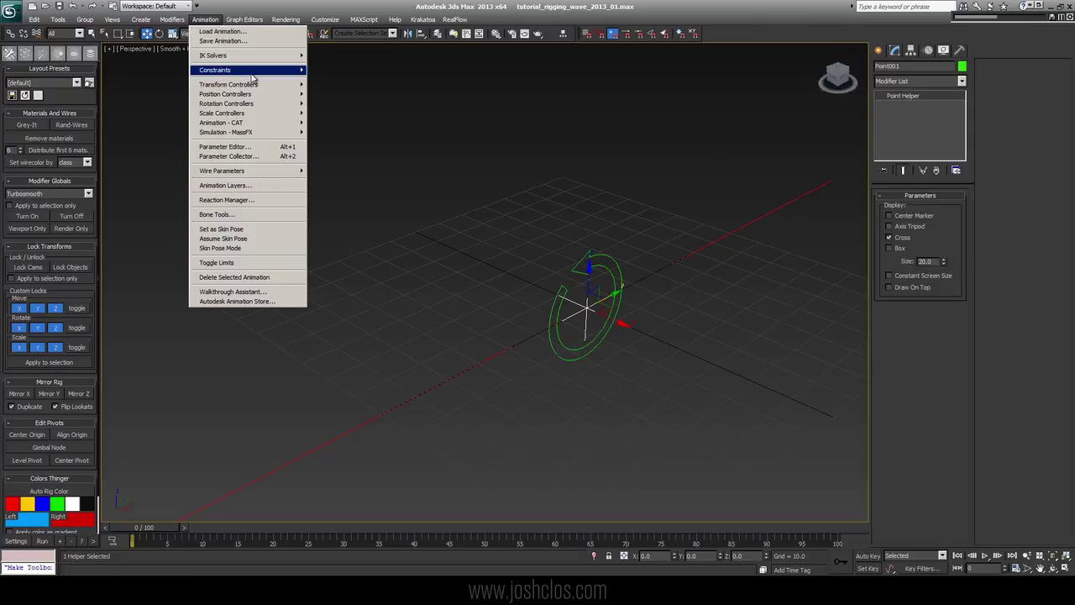
{"action": "mouse_move", "coordinate": [252, 71]}
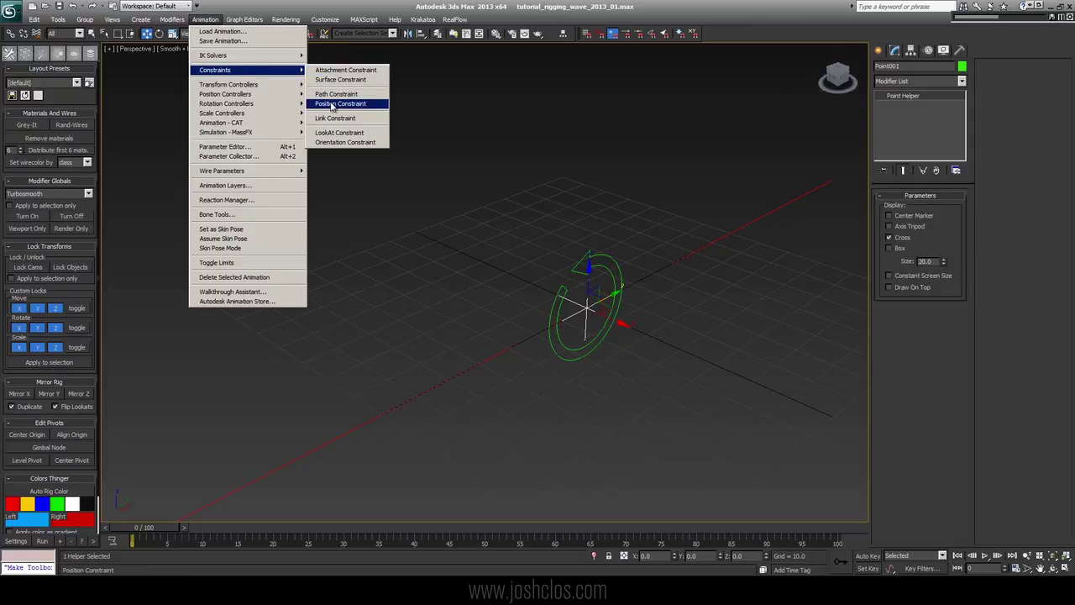
{"action": "left_click", "coordinate": [336, 103]}
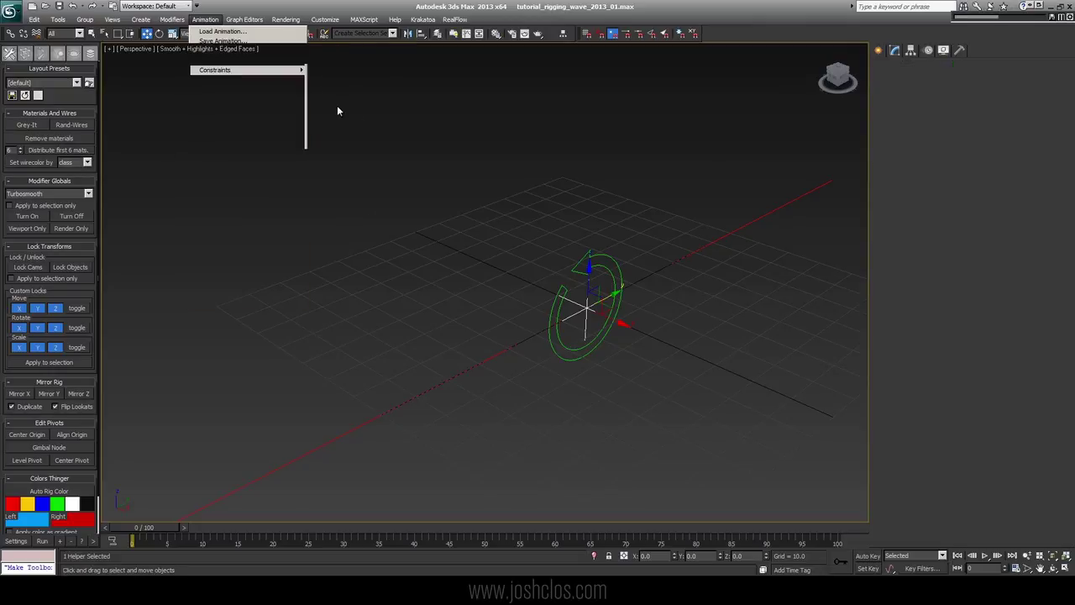
{"action": "left_click", "coordinate": [604, 267]}
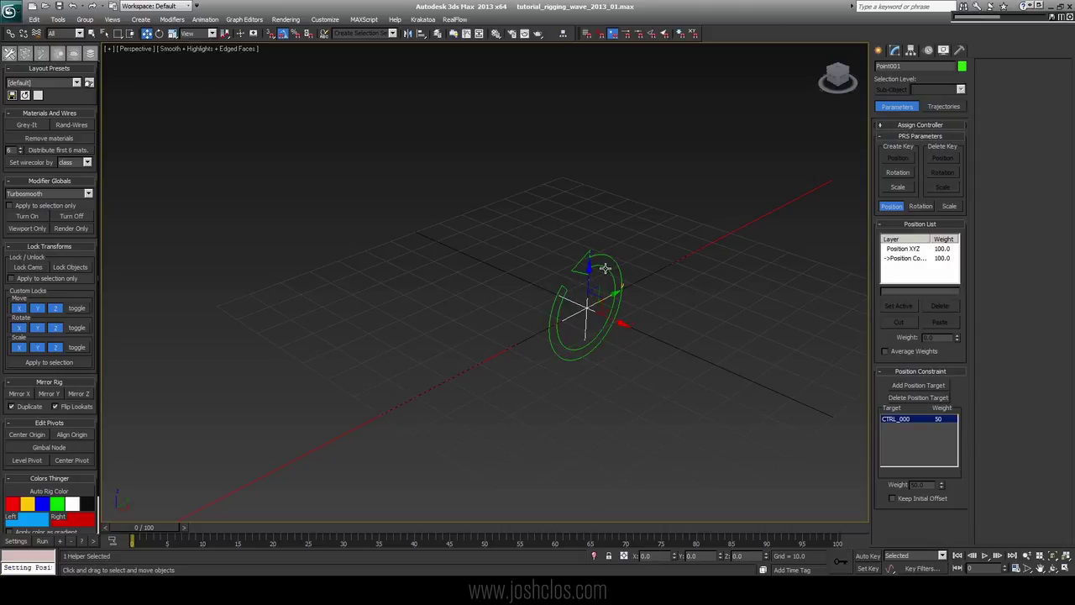
{"action": "left_click_drag", "start_coordinate": [158, 528], "coordinate": [134, 527]}
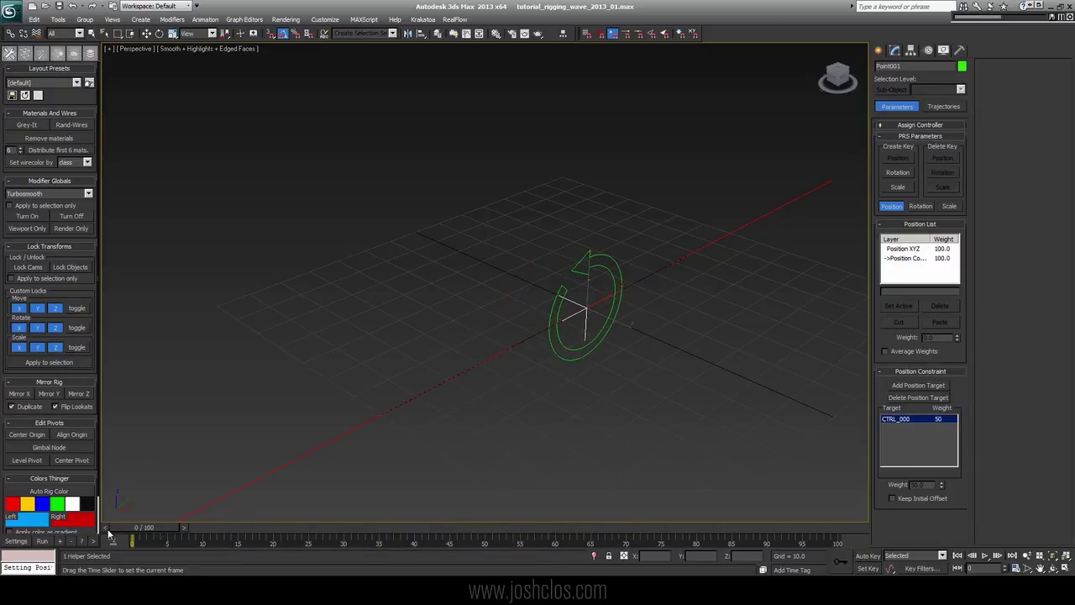
Step: Select the morphing spline ctrlspline_011, hide the grid, and add a SplineSelect modifier above its Morpher
{"action": "left_click", "coordinate": [450, 375]}
{"action": "key", "text": "g"}
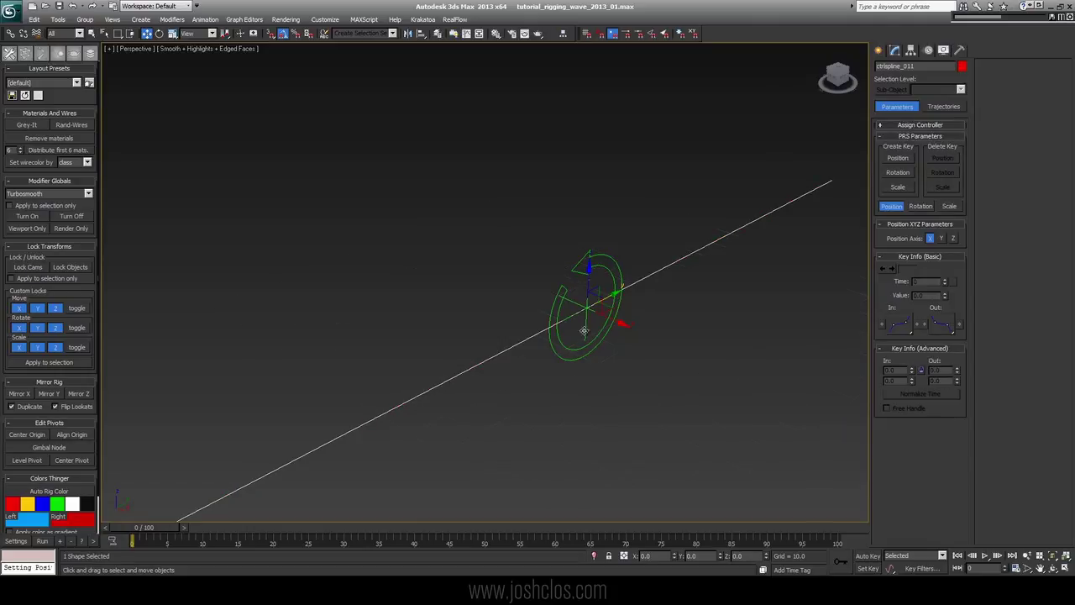
{"action": "middle_click_drag", "start_coordinate": [636, 277], "coordinate": [626, 280], "text": "alt"}
{"action": "left_click", "coordinate": [894, 50]}
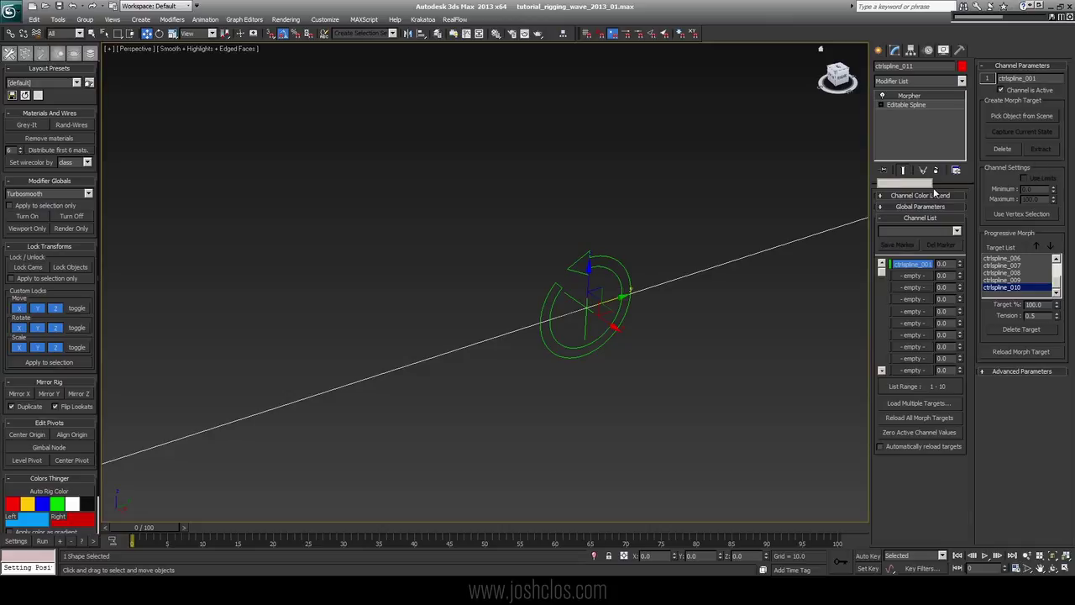
{"action": "left_click", "coordinate": [929, 82]}
{"action": "scroll", "coordinate": [898, 302], "scroll_direction": "down", "scroll_amount": 5}
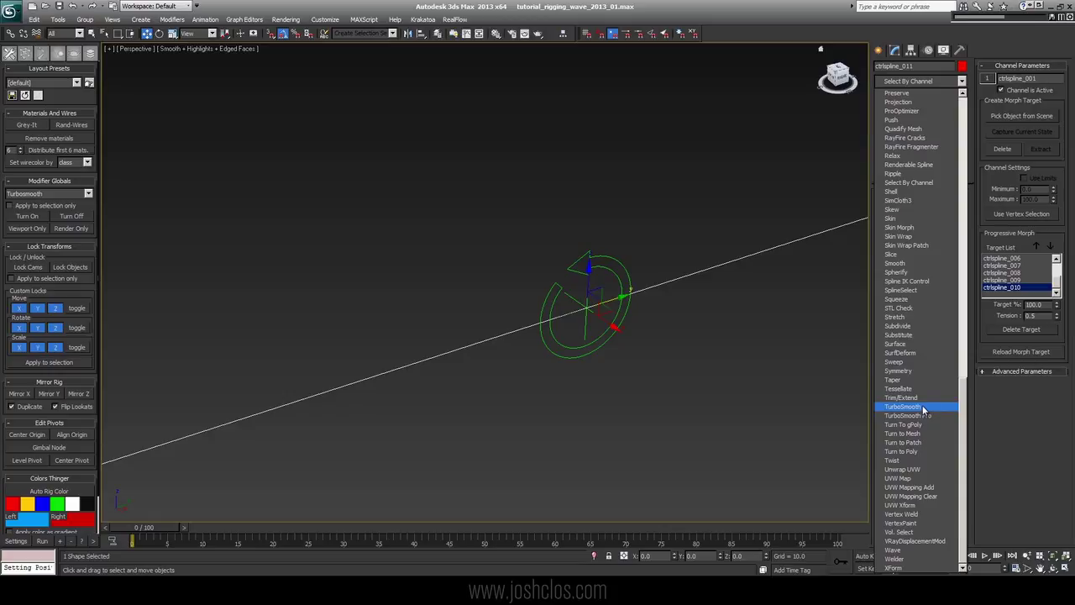
{"action": "left_click", "coordinate": [916, 290]}
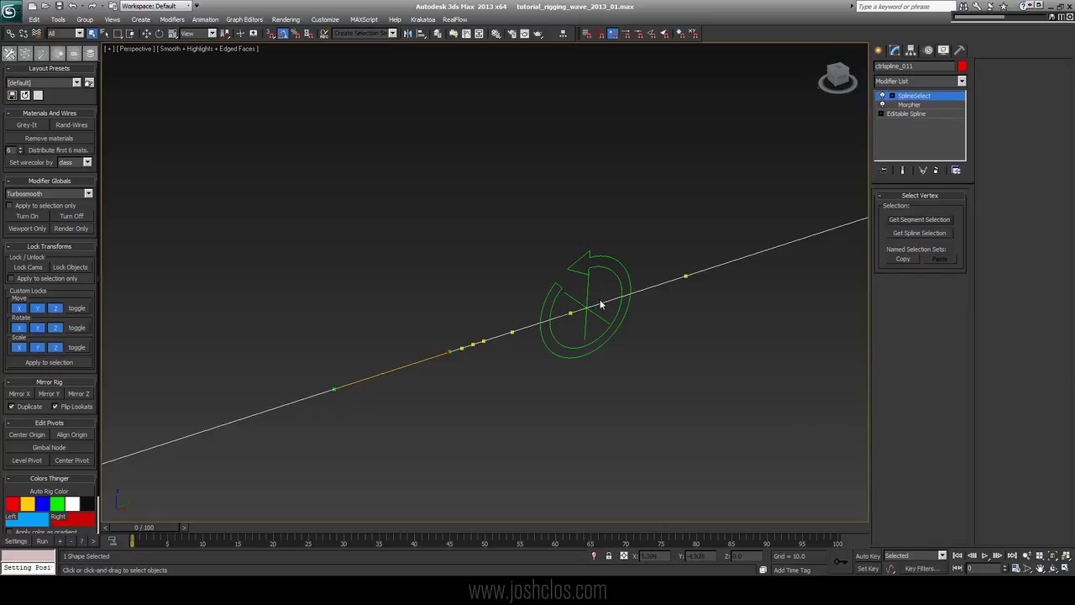
Step: Select all of the spline's vertices except the two at its outer ends
{"action": "middle_click_drag", "start_coordinate": [601, 305], "coordinate": [617, 281], "text": "alt"}
{"action": "left_click_drag", "start_coordinate": [376, 228], "coordinate": [670, 375]}
{"action": "left_click_drag", "start_coordinate": [330, 233], "coordinate": [682, 388]}
{"action": "left_click", "coordinate": [686, 385]}
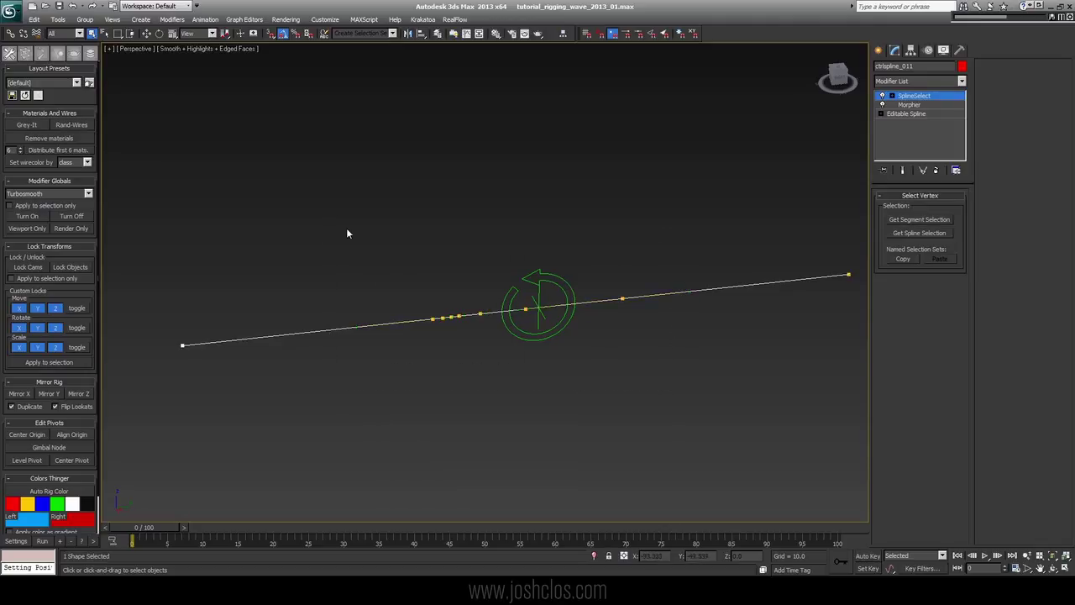
{"action": "left_click_drag", "start_coordinate": [343, 217], "coordinate": [718, 392]}
Step: Add a Linked XForm modifier on top of the spline's vertex selection
{"action": "key", "text": "Tab"}
{"action": "type", "text": "link"}
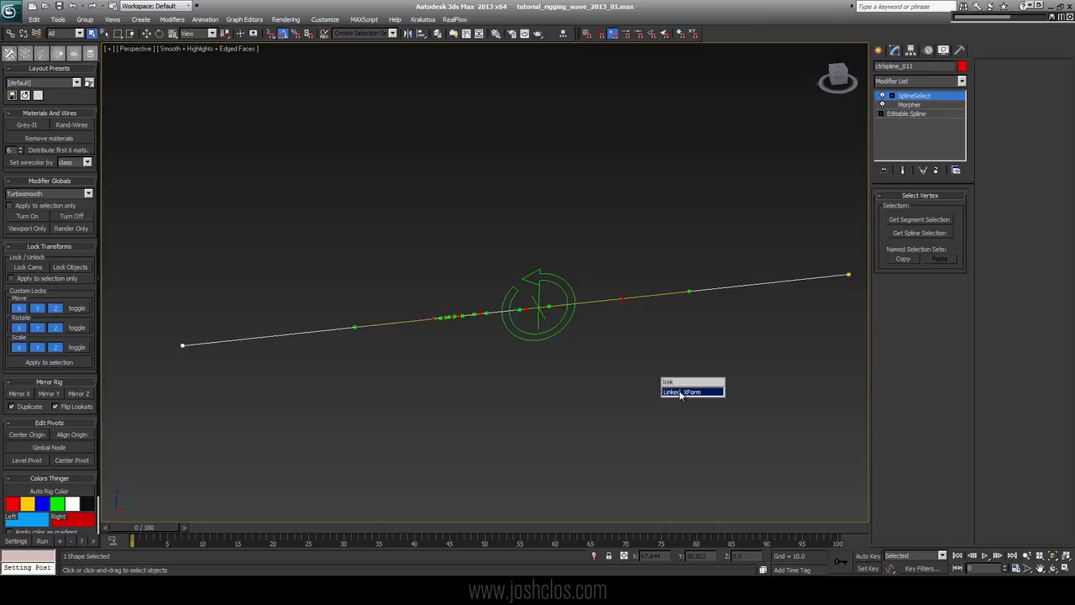
{"action": "key", "text": "Escape"}
{"action": "type", "text": "xlink"}
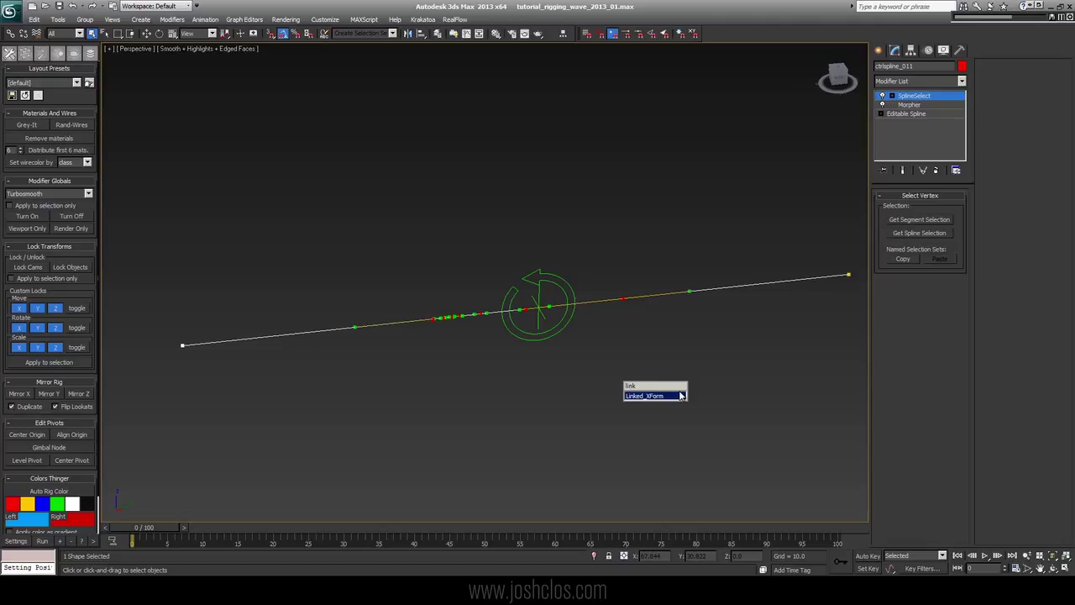
{"action": "left_click", "coordinate": [680, 395]}
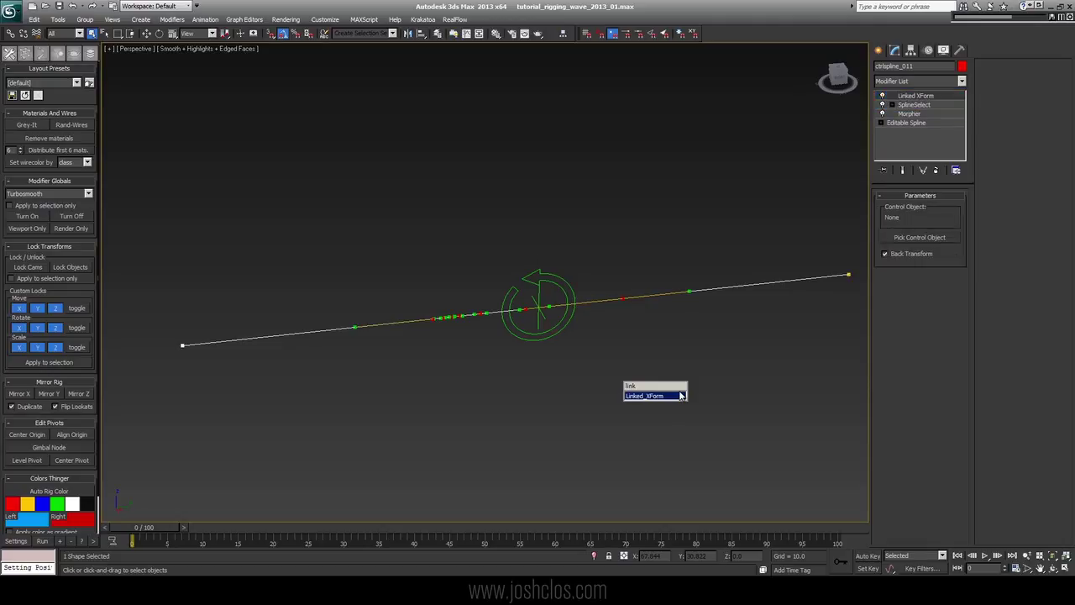
Step: Try the arrow control CTRL_000 as the Linked XForm's control object and scrub the timeline to check it
{"action": "left_click", "coordinate": [911, 236]}
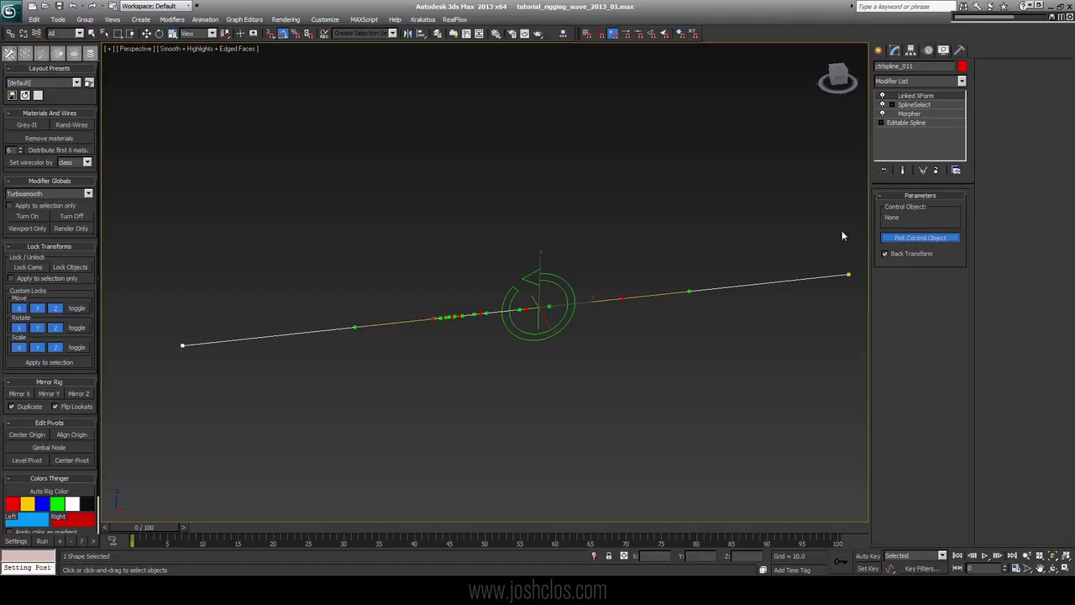
{"action": "left_click", "coordinate": [557, 274]}
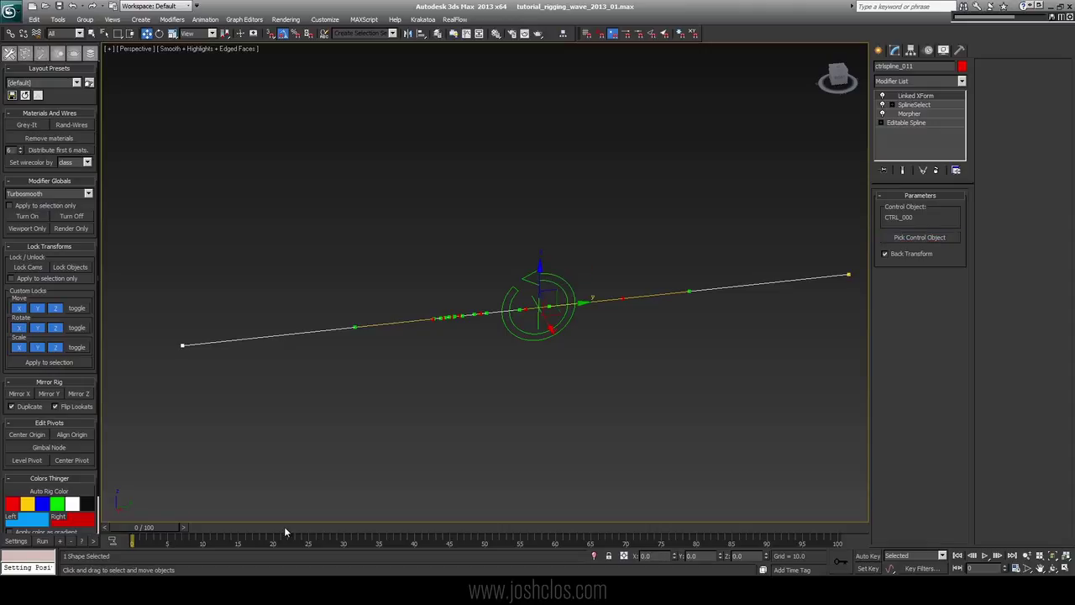
{"action": "mouse_move", "coordinate": [161, 525]}
{"action": "left_mouse_down"}
{"action": "mouse_move", "coordinate": [322, 535]}
{"action": "mouse_move", "coordinate": [151, 526]}
{"action": "left_mouse_up"}
{"action": "key", "text": "ctrl+d"}
{"action": "left_click_drag", "start_coordinate": [694, 278], "coordinate": [720, 310]}
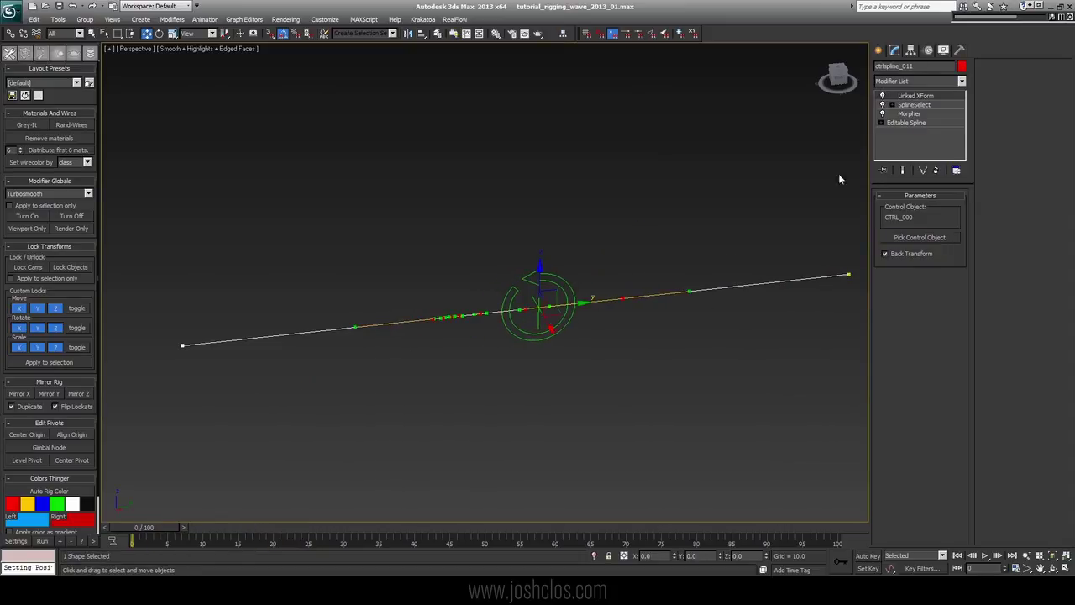
Step: Set the Linked XForm's control object to the helper Point001
{"action": "left_click", "coordinate": [916, 239]}
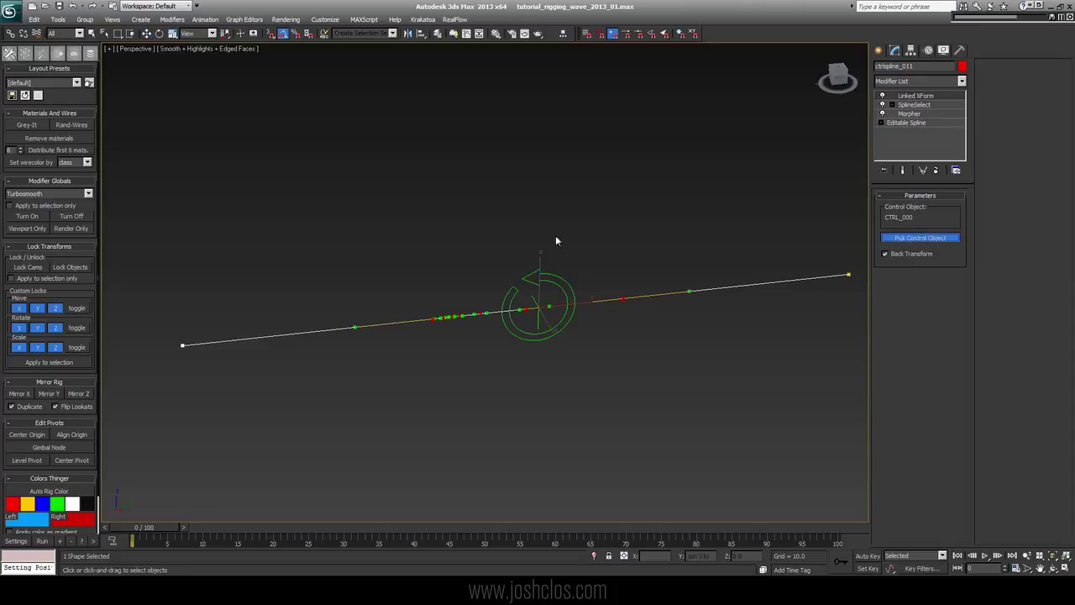
{"action": "left_click", "coordinate": [532, 298]}
{"action": "left_click_drag", "start_coordinate": [523, 296], "coordinate": [525, 309]}
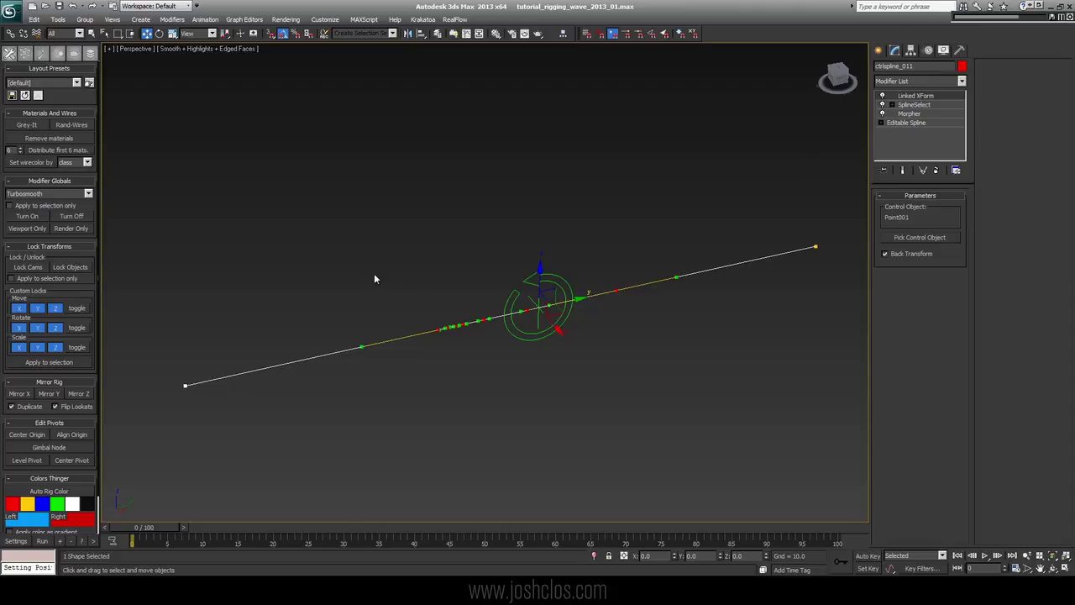
Step: Add a second SplineSelect modifier above the Linked XForm and leave it at object level with no vertices active
{"action": "key", "text": "space"}
{"action": "type", "text": "sp"}
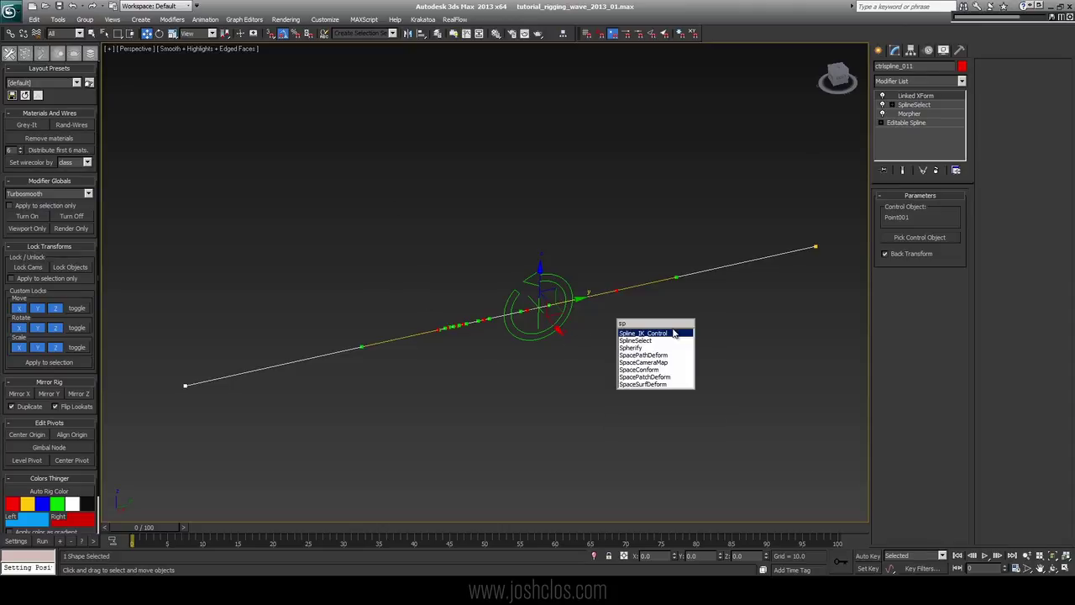
{"action": "key", "text": "Down"}
{"action": "key", "text": "Return"}
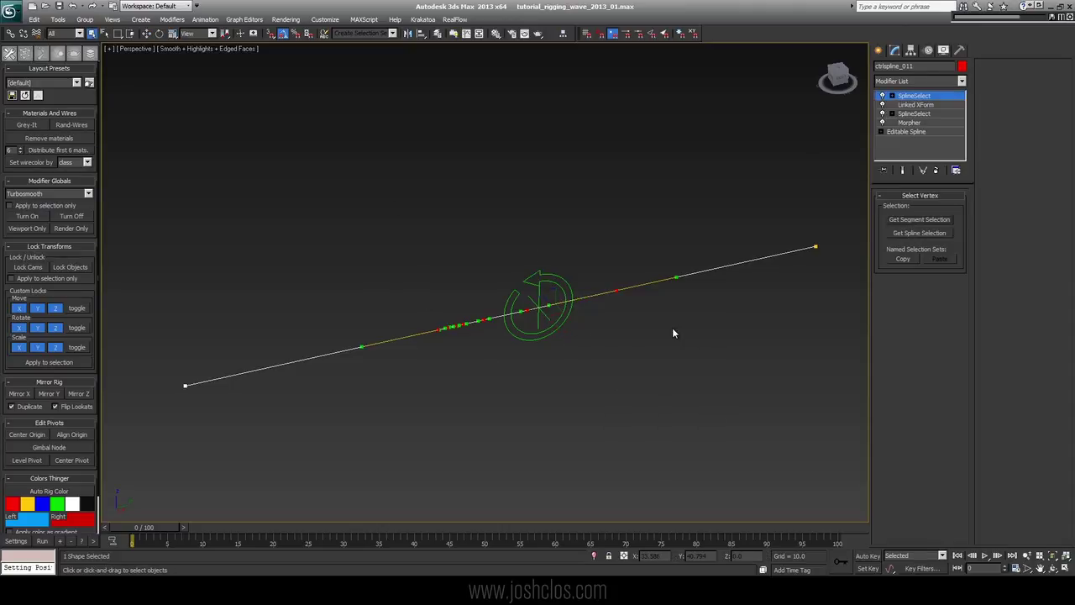
{"action": "left_click", "coordinate": [911, 95]}
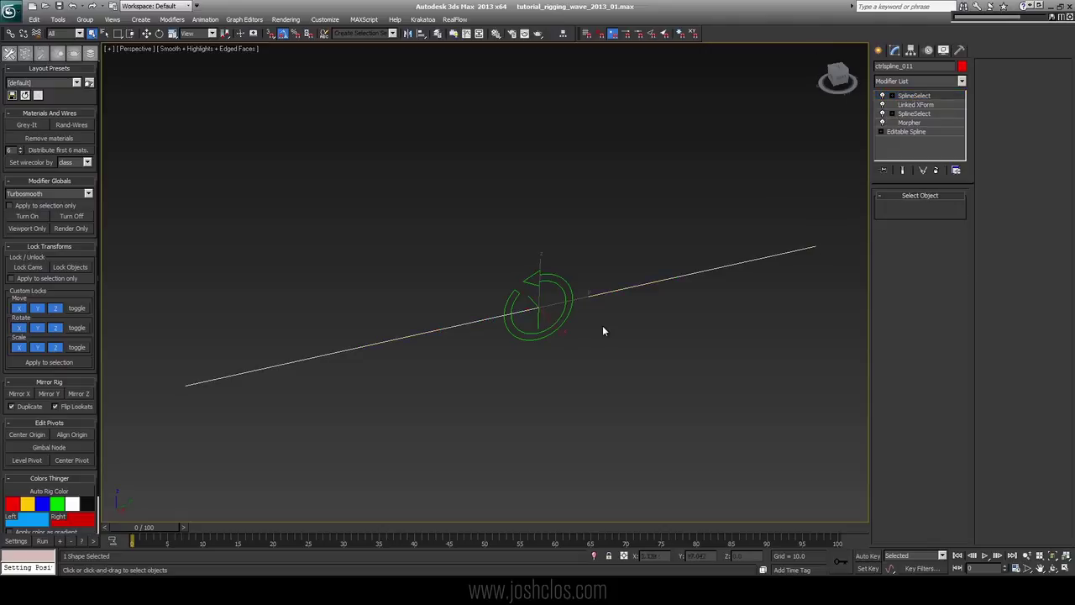
Step: Scrub the timeline to frame 32 and show the grid to check how the wave spline follows the arrow control
{"action": "left_click_drag", "start_coordinate": [211, 531], "coordinate": [359, 529]}
{"action": "key", "text": "g"}
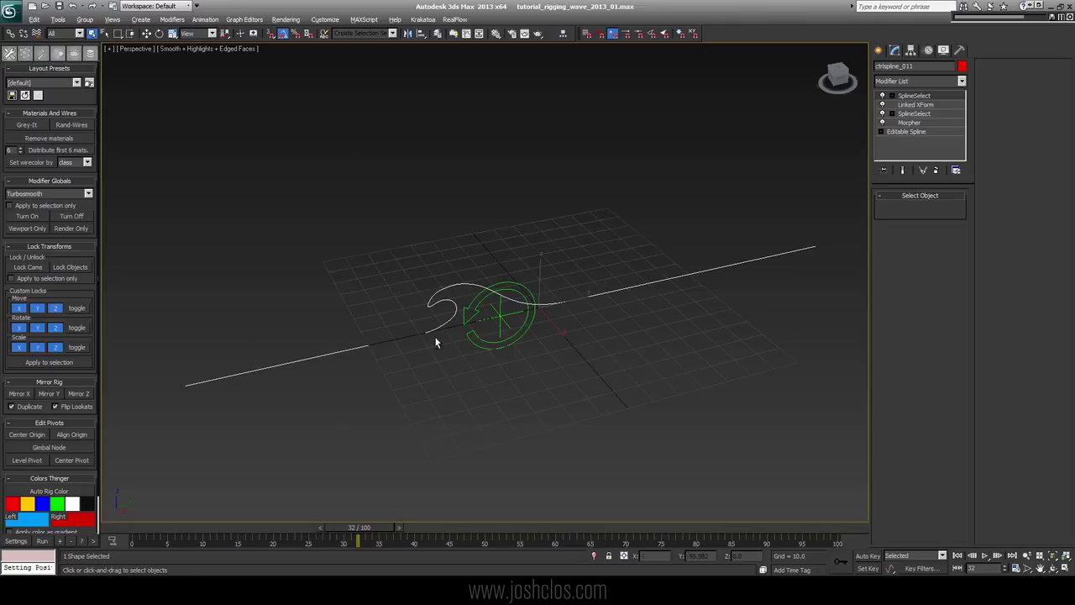
{"action": "middle_click_drag", "start_coordinate": [435, 337], "coordinate": [504, 334], "text": "alt"}
Step: Clone the arrow control CTRL_000 as an instance named CTRL_001 and return the timeline to frame 0
{"action": "key", "text": "w"}
{"action": "left_click", "coordinate": [534, 349]}
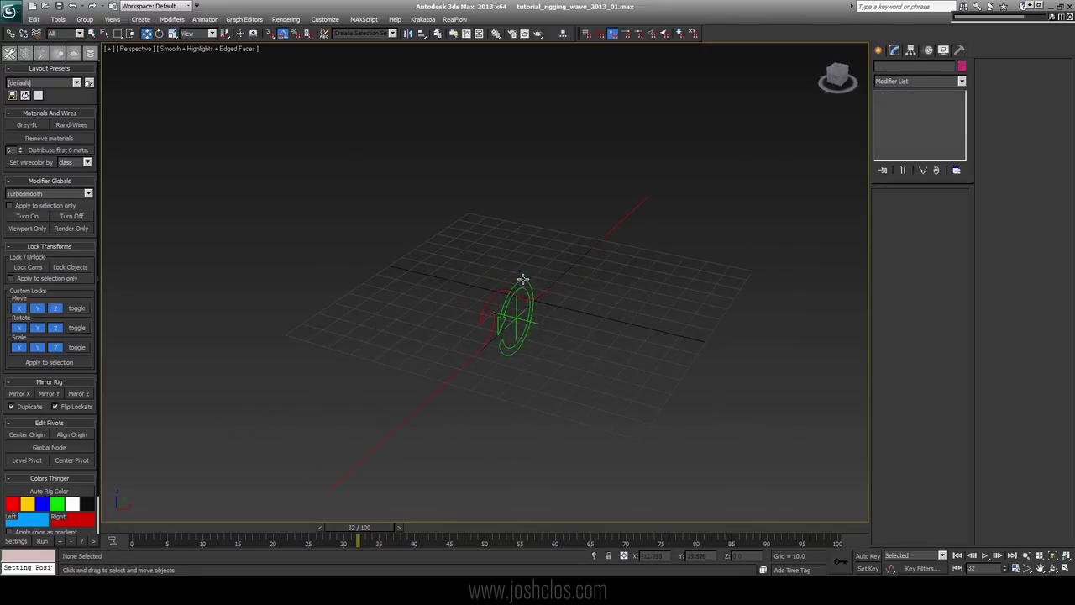
{"action": "left_click_drag", "start_coordinate": [526, 325], "coordinate": [533, 329], "text": "shift"}
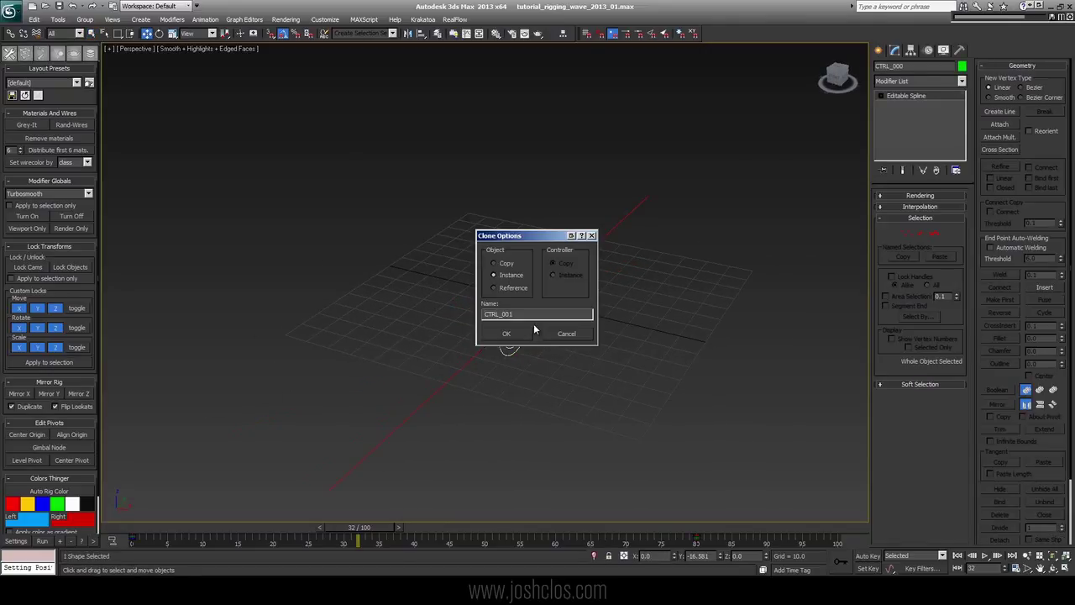
{"action": "key", "text": "Return"}
{"action": "left_click", "coordinate": [959, 557]}
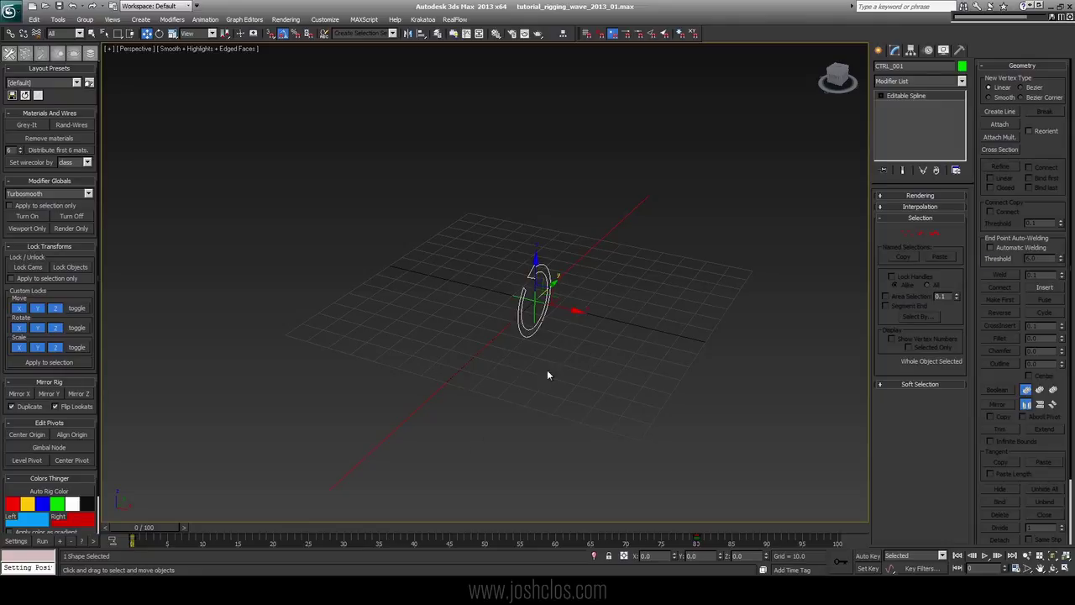
Step: Spread the arrow controls along the X axis, cloning three more to make a row of five
{"action": "mouse_move", "coordinate": [572, 311]}
{"action": "left_mouse_down"}
{"action": "mouse_move", "coordinate": [441, 278]}
{"action": "mouse_move", "coordinate": [728, 352]}
{"action": "left_mouse_up"}
{"action": "key", "text": "Return"}
{"action": "key", "text": "Return"}
{"action": "key", "text": "Return"}
{"action": "mouse_move", "coordinate": [728, 353]}
{"action": "middle_mouse_down", "text": "alt"}
{"action": "mouse_move", "coordinate": [576, 359]}
{"action": "mouse_move", "coordinate": [637, 210]}
{"action": "middle_mouse_up", "text": "alt"}
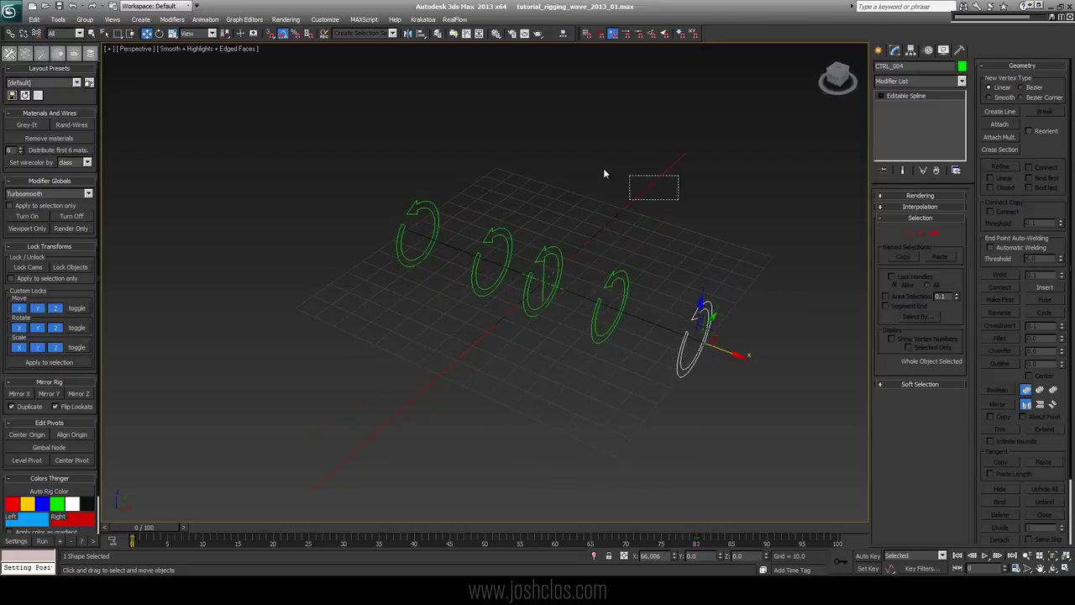
Step: Clone the morphing spline as a Copy and align it to CTRL_003 in X, Y and Z position, pivot point to pivot point
{"action": "left_click_drag", "start_coordinate": [603, 174], "coordinate": [604, 172]}
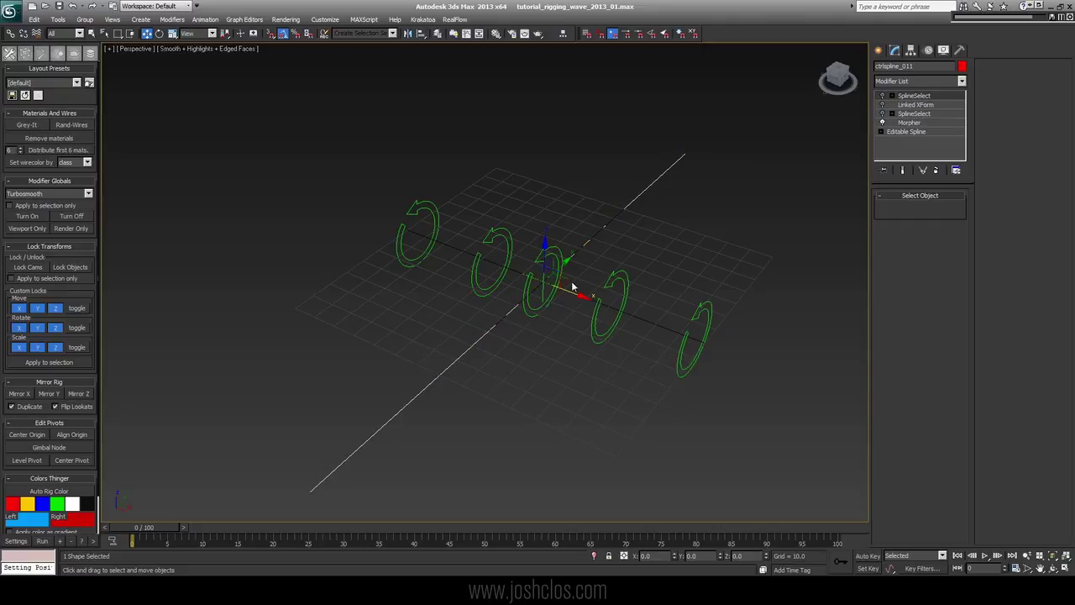
{"action": "key", "text": "ctrl+v"}
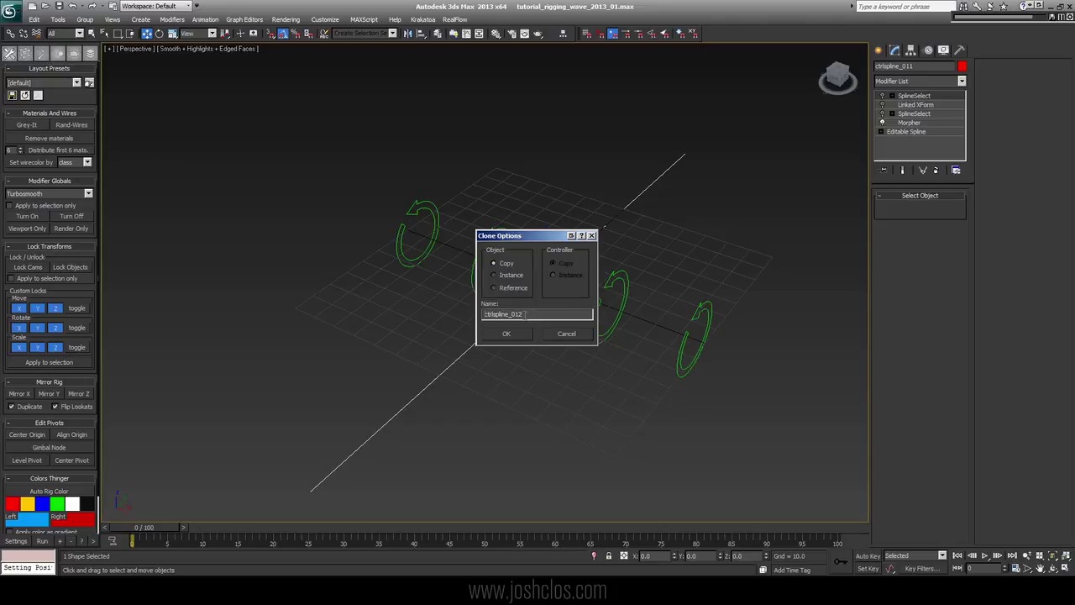
{"action": "left_click", "coordinate": [507, 334]}
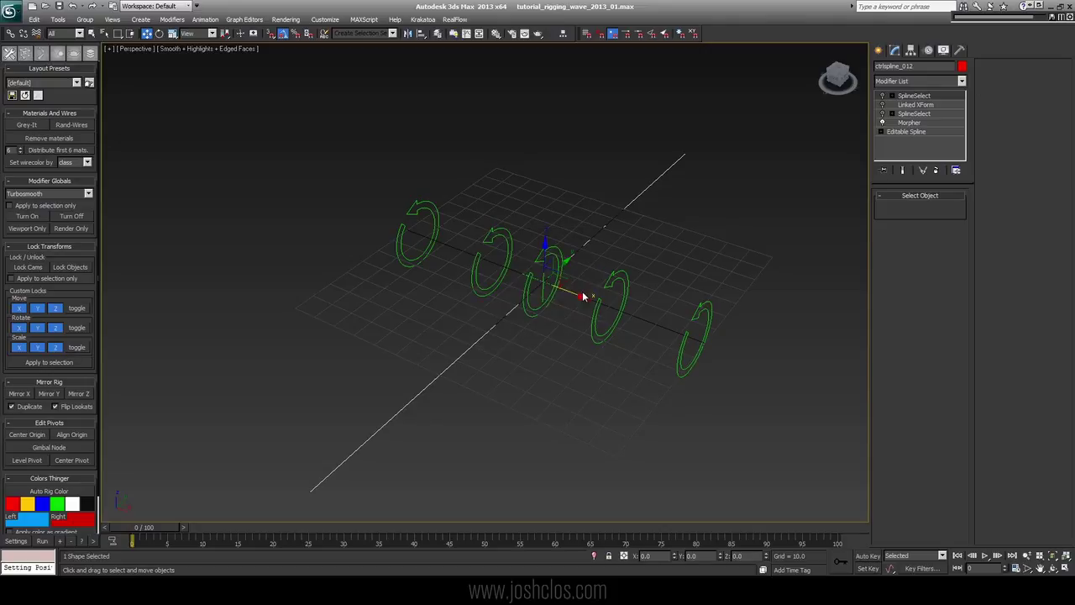
{"action": "key", "text": "alt+a"}
{"action": "left_click", "coordinate": [620, 284]}
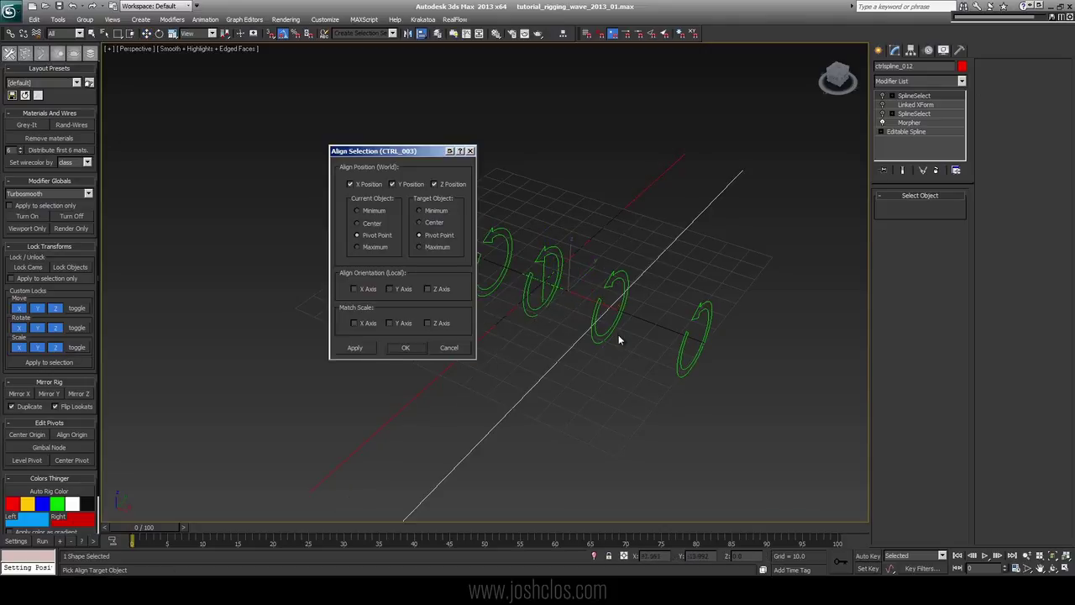
{"action": "left_click", "coordinate": [406, 348]}
Step: Clone another copy of the spline and align it to the outermost arrow control CTRL_004
{"action": "key", "text": "ctrl+v"}
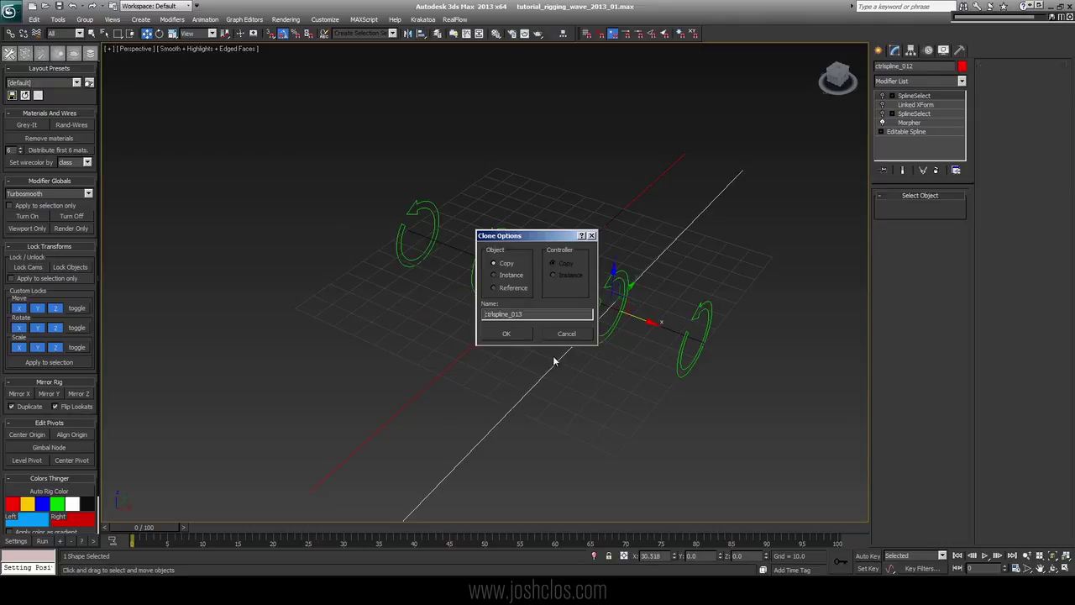
{"action": "key", "text": "Return"}
{"action": "key", "text": "alt+a"}
{"action": "left_click", "coordinate": [696, 314]}
{"action": "key", "text": "Return"}
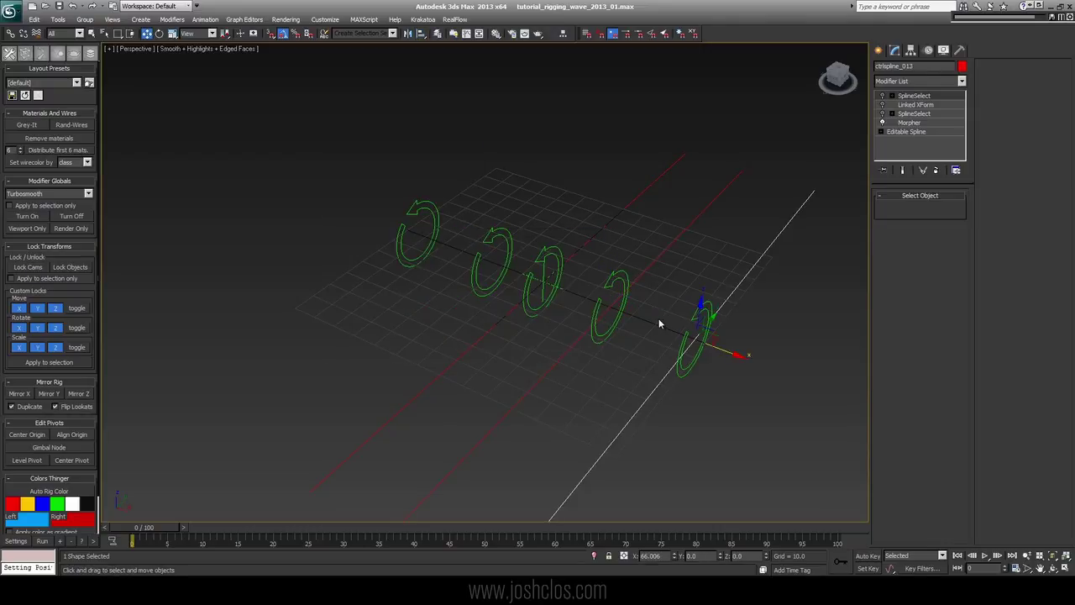
Step: Clone another copy of the spline and align it to the nearer arrow control on the negative X side
{"action": "key", "text": "ctrl+v"}
{"action": "key", "text": "Return"}
{"action": "key", "text": "alt+a"}
{"action": "left_click", "coordinate": [509, 256]}
{"action": "key", "text": "Return"}
Step: Clone a last copy of the spline and align it to the outermost arrow control CTRL_002 on the negative X side
{"action": "key", "text": "ctrl+v"}
{"action": "key", "text": "Return"}
{"action": "key", "text": "alt+a"}
{"action": "left_click", "coordinate": [438, 236]}
{"action": "key", "text": "Return"}
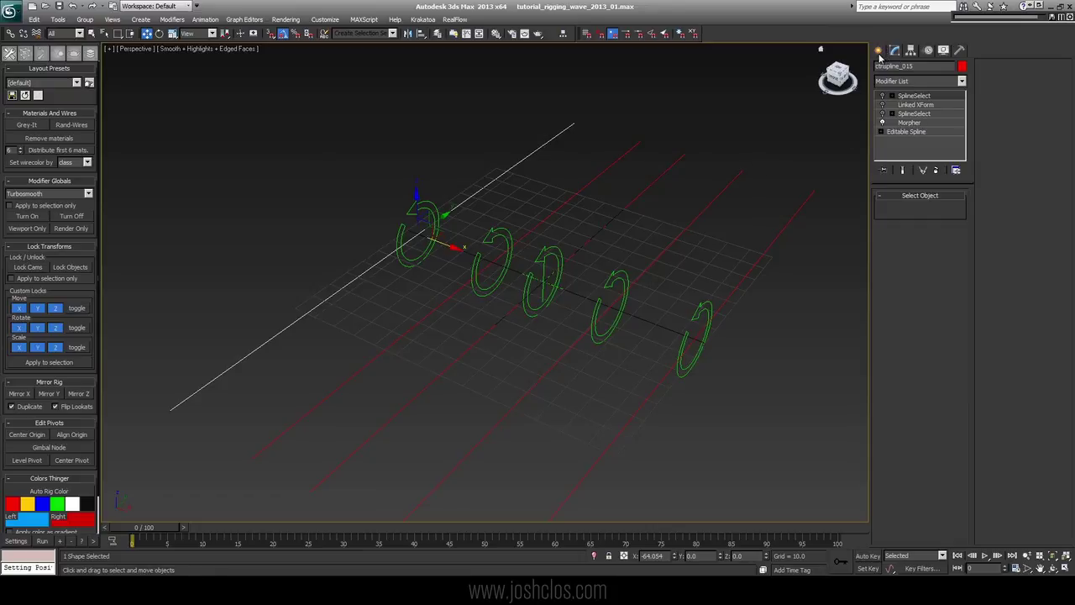
Step: Create four Point helpers on the grid, one beside each arrow control that has no helper
{"action": "left_click", "coordinate": [878, 50]}
{"action": "left_click", "coordinate": [903, 160]}
{"action": "left_click", "coordinate": [766, 321]}
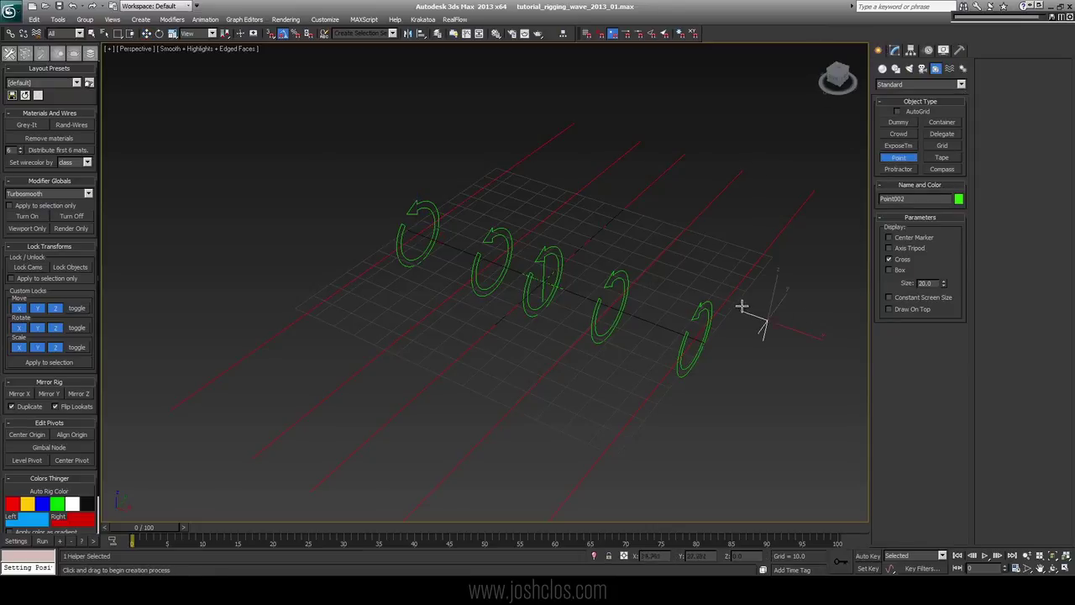
{"action": "left_click", "coordinate": [461, 195]}
{"action": "key", "text": "w"}
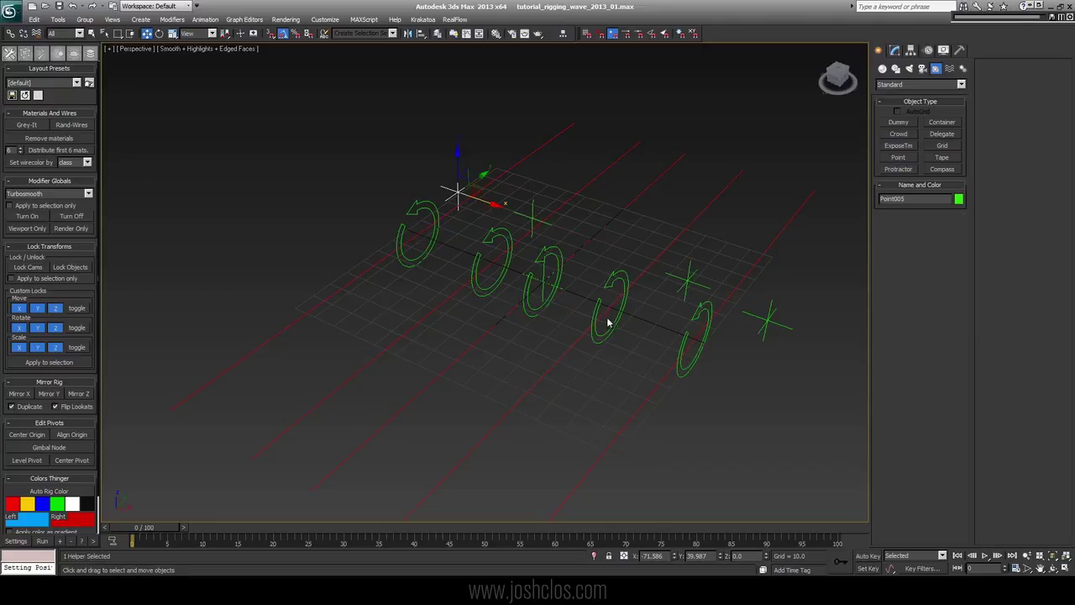
Step: Align the two Point helpers on the positive X side to arrow controls CTRL_004 and CTRL_003, pivot point to pivot point
{"action": "left_click", "coordinate": [765, 319]}
{"action": "key", "text": "alt+a"}
{"action": "left_click", "coordinate": [701, 315]}
{"action": "key", "text": "Return"}
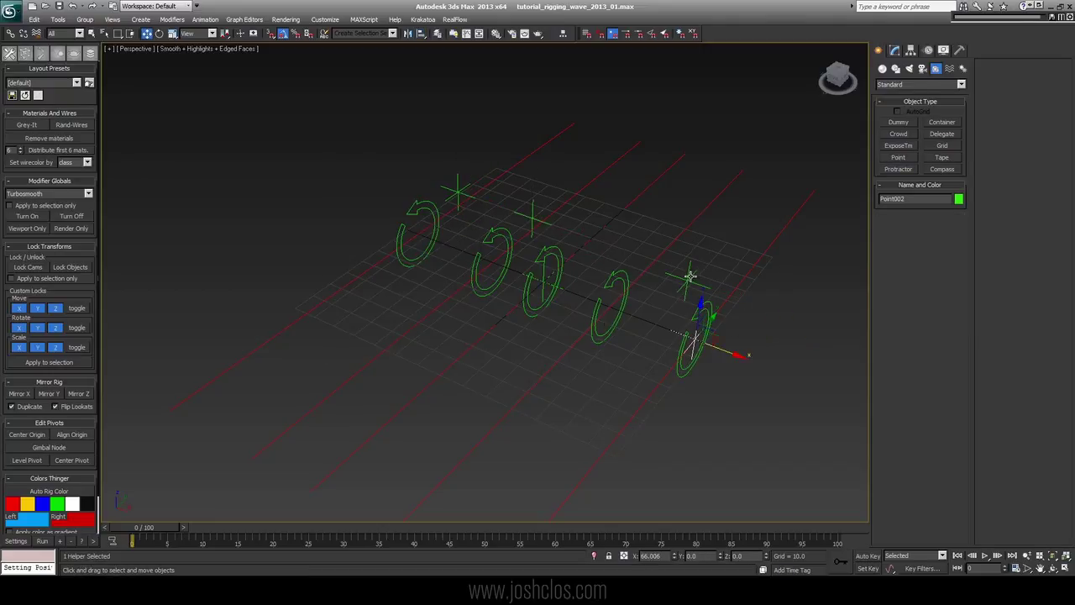
{"action": "left_click", "coordinate": [690, 276]}
{"action": "key", "text": "alt+a"}
{"action": "left_click", "coordinate": [617, 290]}
{"action": "key", "text": "Return"}
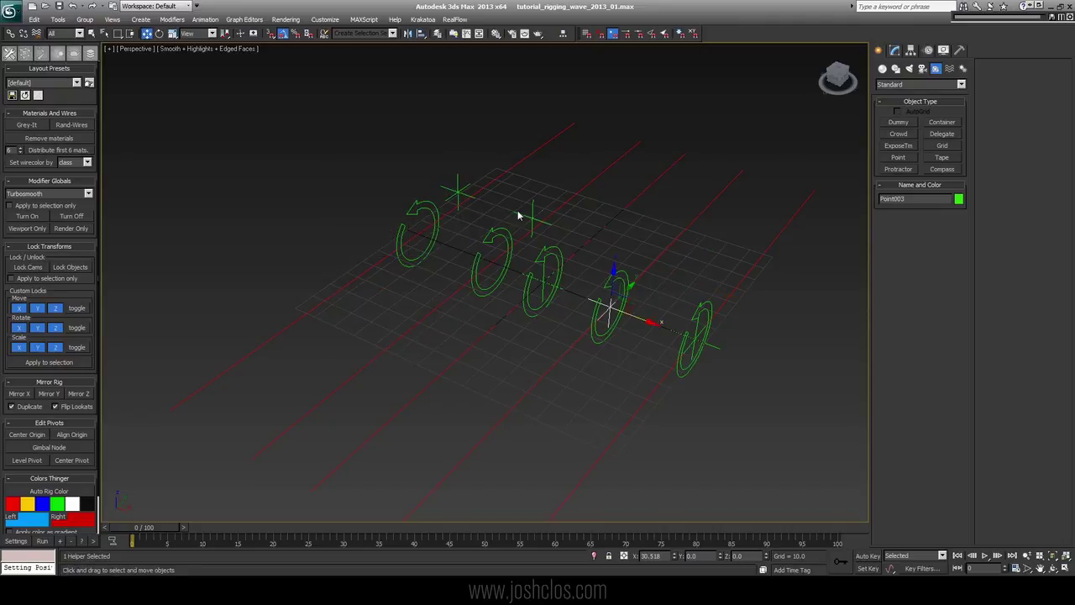
Step: Align the two Point helpers on the negative X side to CTRL_001 and CTRL_002, pivot point to pivot point
{"action": "left_click", "coordinate": [520, 217]}
{"action": "key", "text": "alt+a"}
{"action": "left_click", "coordinate": [496, 236]}
{"action": "key", "text": "Return"}
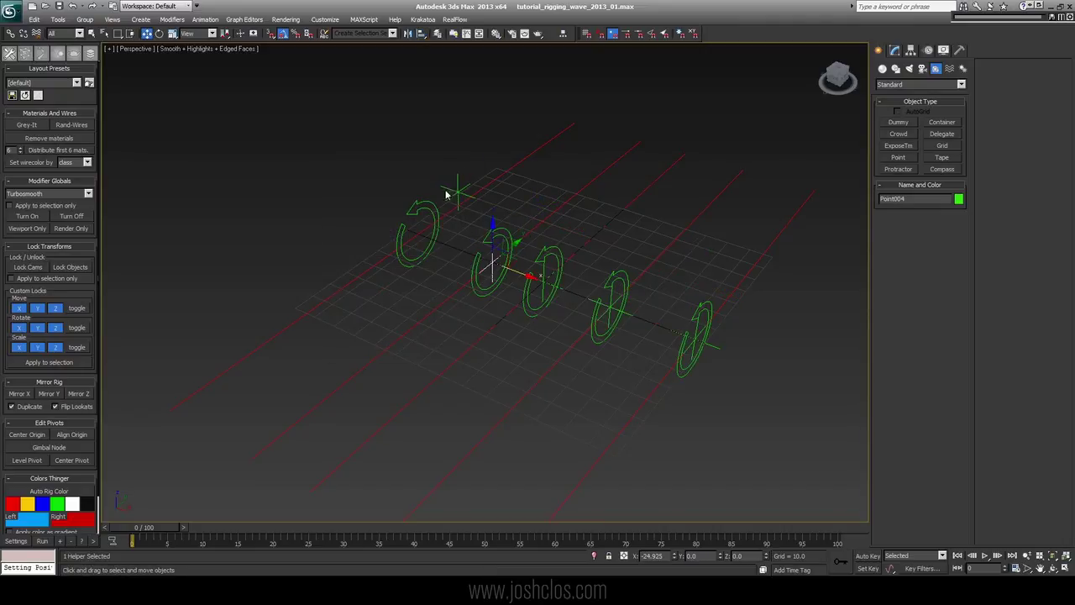
{"action": "left_click", "coordinate": [456, 187]}
{"action": "key", "text": "alt+a"}
{"action": "left_click", "coordinate": [424, 210]}
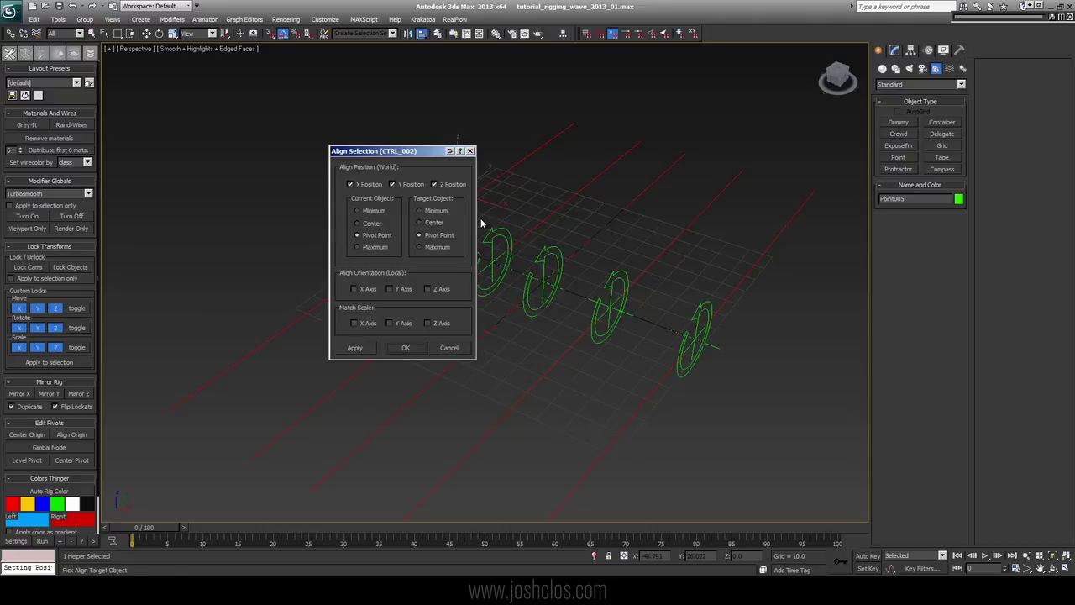
{"action": "key", "text": "Return"}
Step: Set the Linked XForm control object of ctrlspline_013 to Point002, the Point helper at arrow control CTRL_004
{"action": "middle_click_drag", "start_coordinate": [547, 250], "coordinate": [703, 348], "text": "alt"}
{"action": "left_click", "coordinate": [733, 301]}
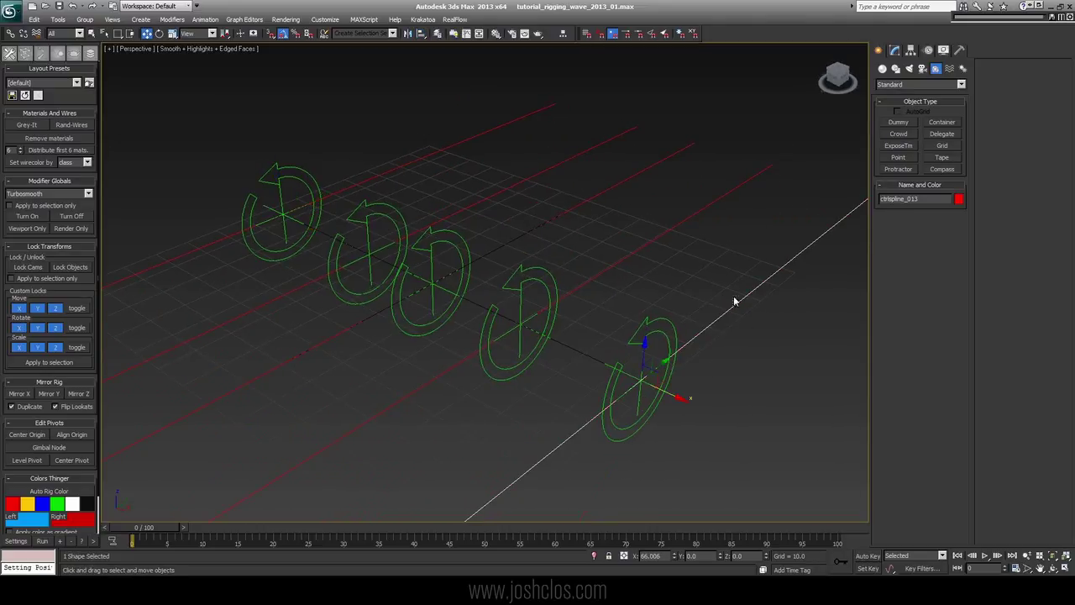
{"action": "left_click", "coordinate": [894, 50]}
{"action": "middle_click_drag", "start_coordinate": [614, 249], "coordinate": [663, 201]}
{"action": "left_click", "coordinate": [914, 114]}
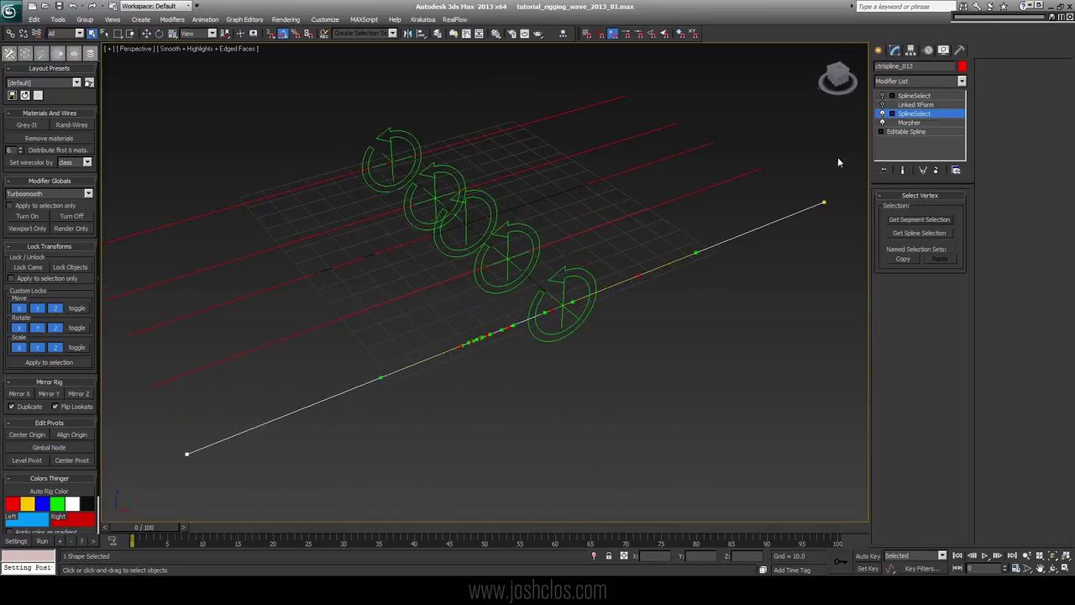
{"action": "left_click", "coordinate": [915, 104]}
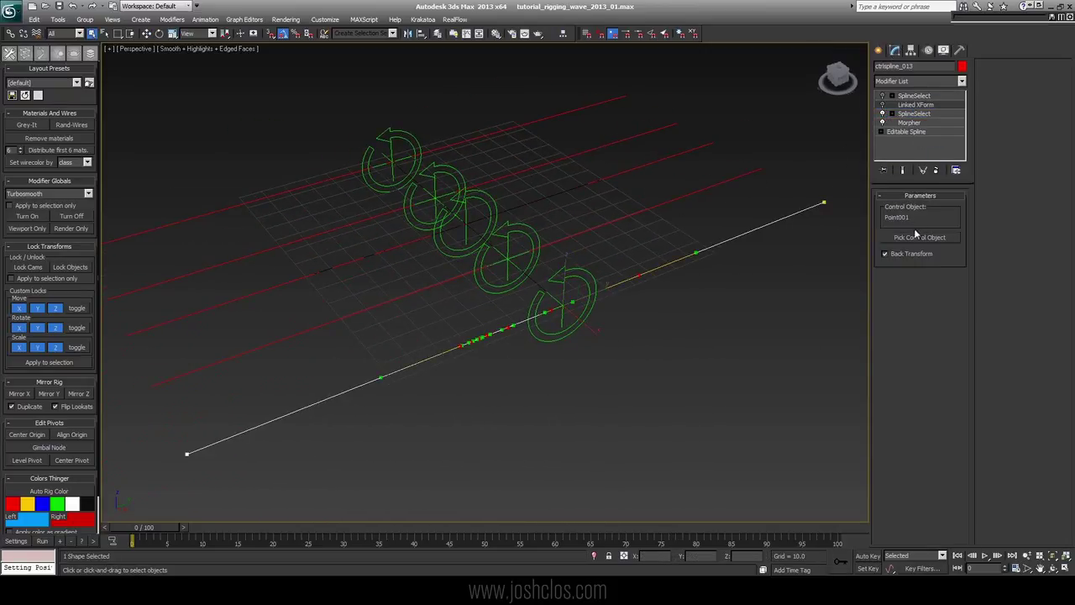
{"action": "left_click", "coordinate": [919, 237]}
{"action": "left_click", "coordinate": [557, 297]}
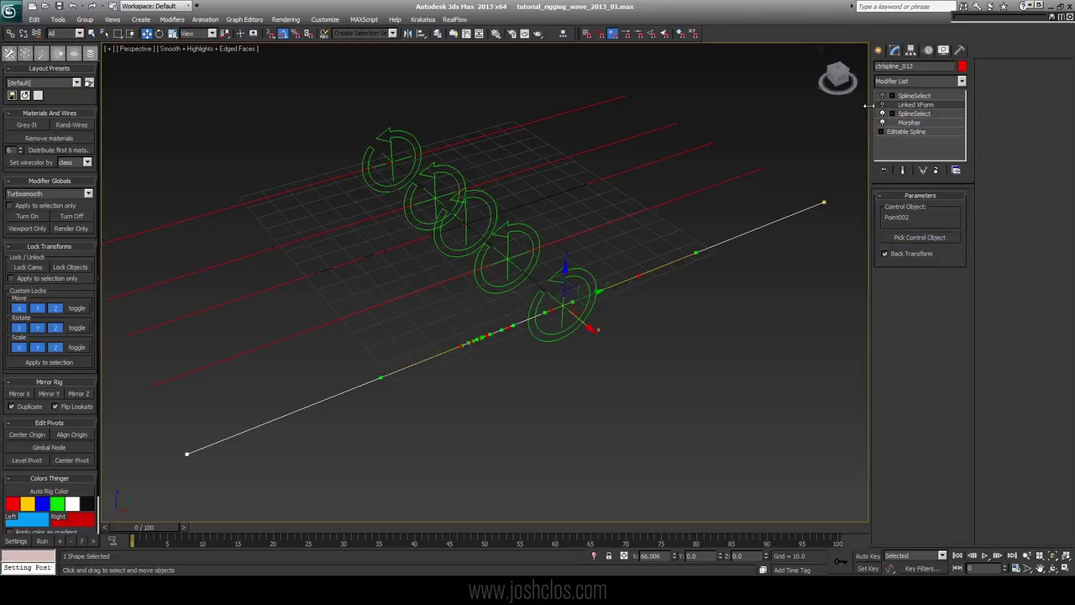
{"action": "left_click", "coordinate": [913, 95]}
Step: Set the Linked XForm control object of ctrlspline_012 to the Point helper at arrow control CTRL_003
{"action": "middle_click_drag", "start_coordinate": [473, 274], "coordinate": [490, 265], "text": "alt"}
{"action": "left_click", "coordinate": [590, 207]}
{"action": "left_click", "coordinate": [905, 115]}
{"action": "left_click", "coordinate": [915, 105]}
{"action": "left_click", "coordinate": [919, 238]}
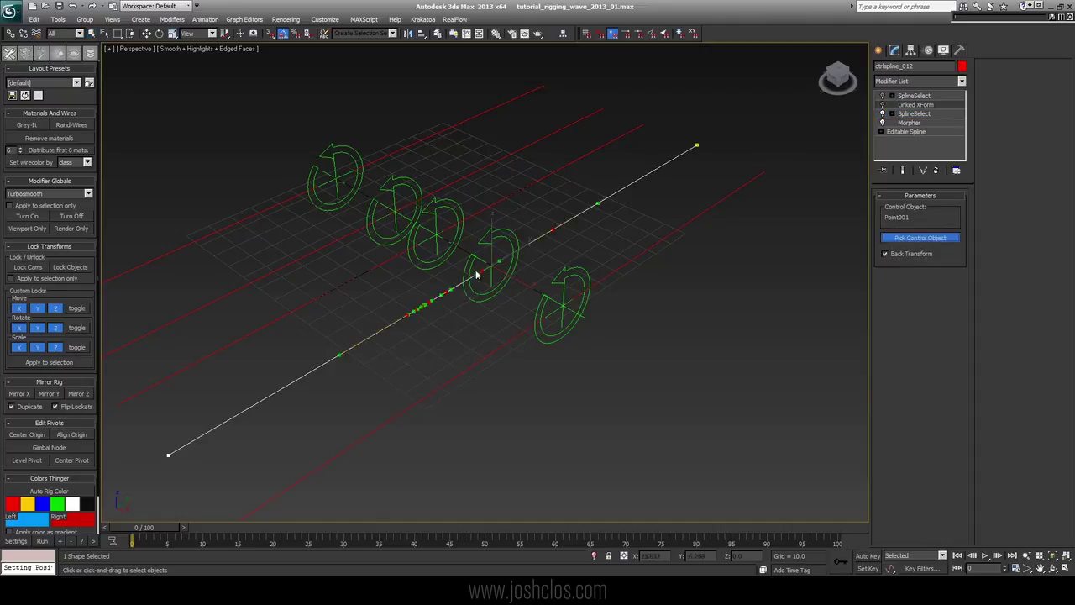
{"action": "left_click", "coordinate": [477, 273]}
{"action": "left_click", "coordinate": [916, 96]}
Step: Set the Linked XForm control object of ctrlspline_014 to Point004, the Point helper at arrow control CTRL_001
{"action": "middle_click_drag", "start_coordinate": [512, 168], "coordinate": [638, 201]}
{"action": "left_click", "coordinate": [630, 179]}
{"action": "left_click", "coordinate": [907, 114]}
{"action": "left_click", "coordinate": [914, 105]}
{"action": "left_click", "coordinate": [908, 239]}
{"action": "left_click", "coordinate": [520, 244]}
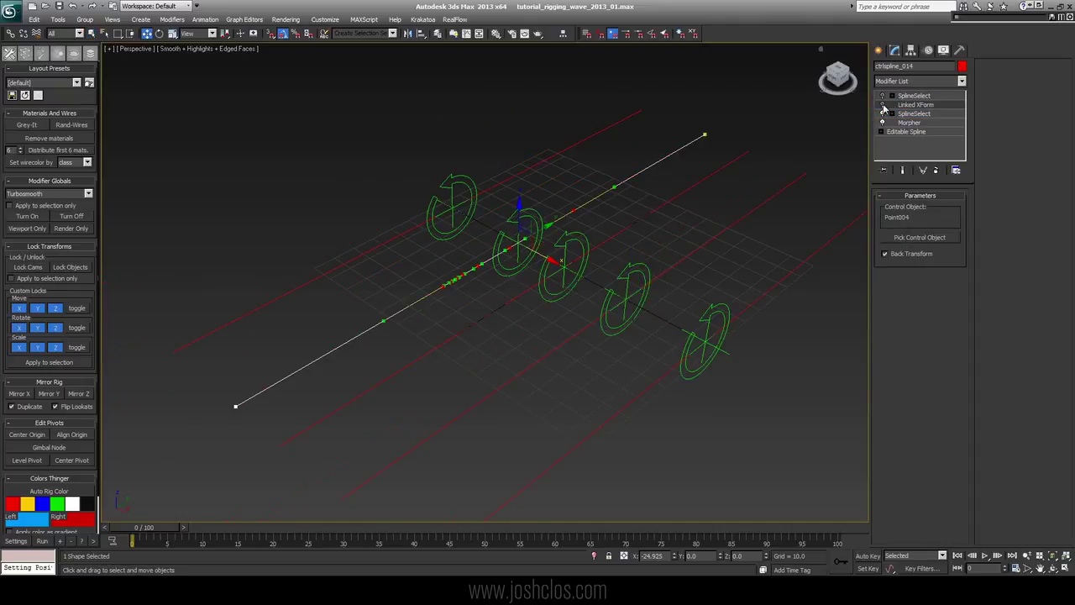
{"action": "left_click", "coordinate": [913, 97]}
Step: Set the Linked XForm control object of the outermost negative X spline to the Point helper at CTRL_002, and clear the selection
{"action": "middle_click_drag", "start_coordinate": [527, 169], "coordinate": [464, 168]}
{"action": "left_click", "coordinate": [563, 181]}
{"action": "left_click", "coordinate": [914, 105]}
{"action": "left_click", "coordinate": [912, 238]}
{"action": "left_click", "coordinate": [487, 234]}
{"action": "key", "text": "w"}
{"action": "left_click", "coordinate": [914, 95]}
{"action": "left_click", "coordinate": [554, 174]}
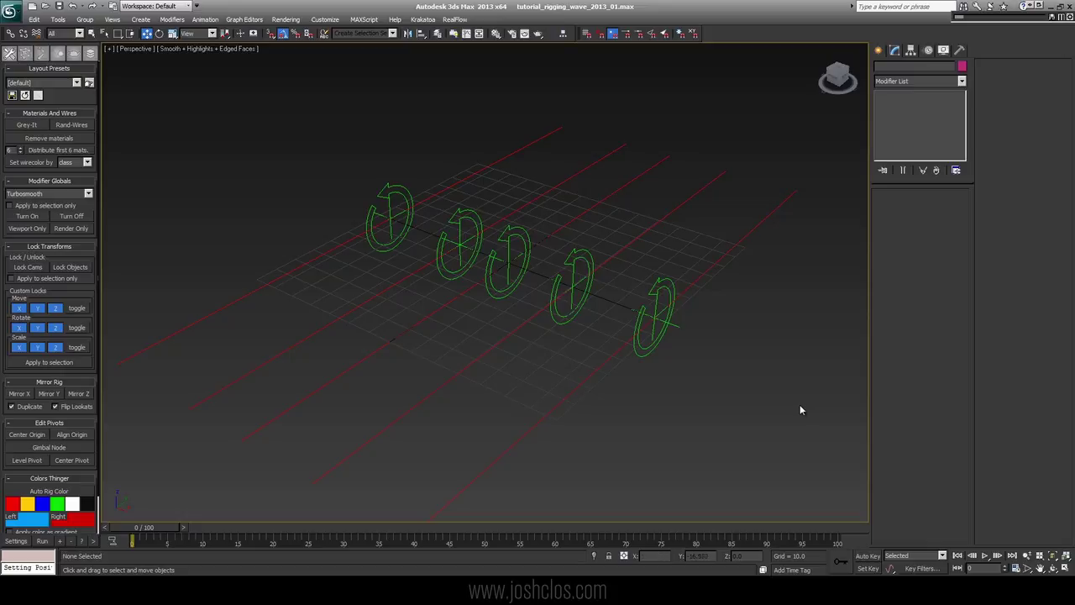
Step: Open the Reaction Manager, place it beside the rig and enlarge it so all reactions and states can be read
{"action": "left_click", "coordinate": [205, 19]}
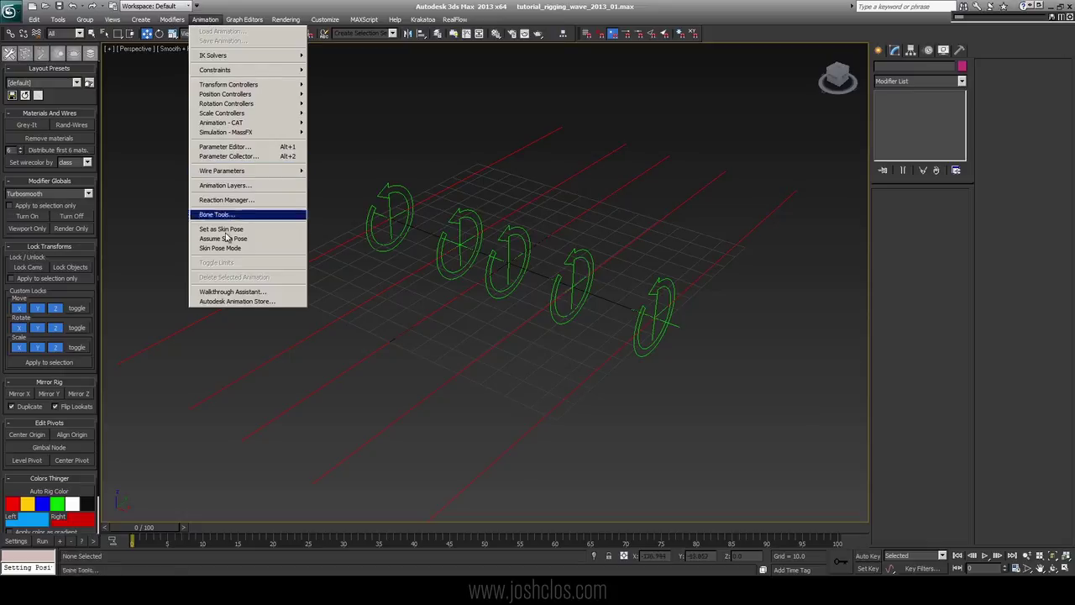
{"action": "left_click", "coordinate": [235, 200]}
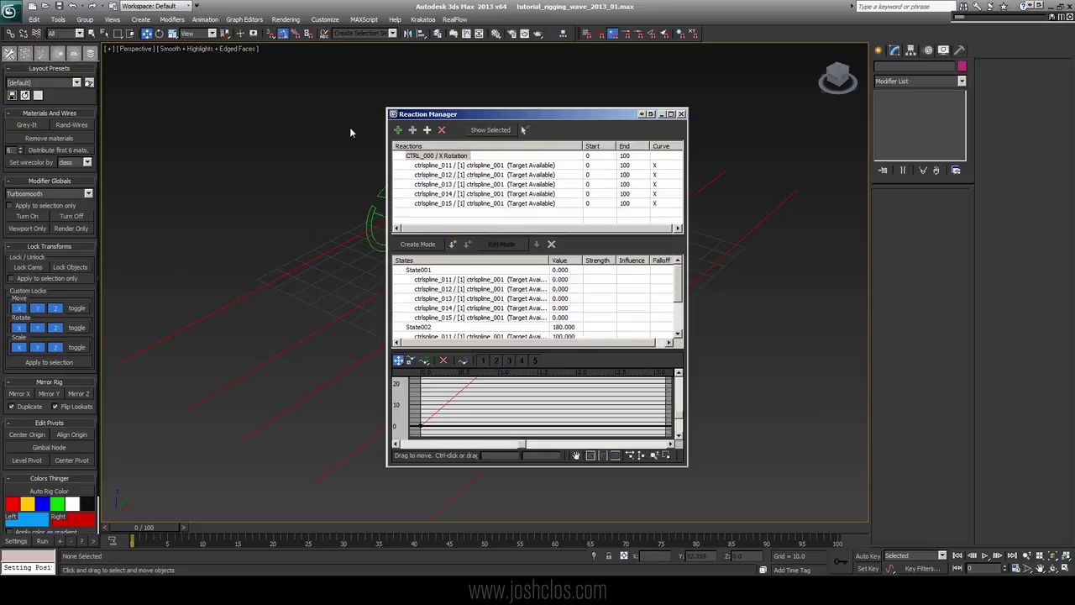
{"action": "left_click_drag", "start_coordinate": [476, 113], "coordinate": [92, 8]}
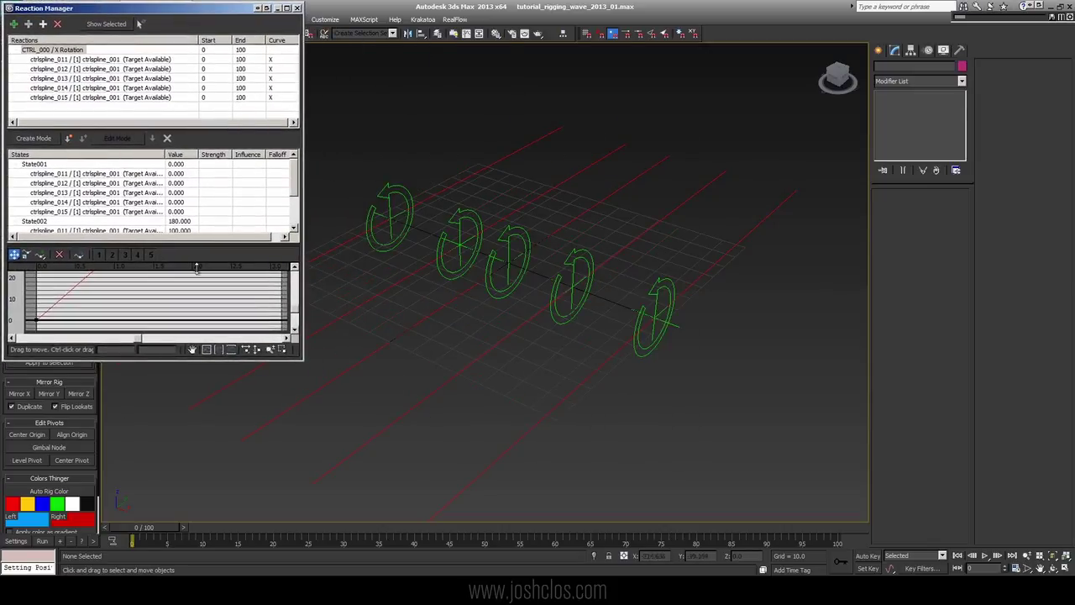
{"action": "left_click_drag", "start_coordinate": [303, 360], "coordinate": [379, 521]}
{"action": "middle_click_drag", "start_coordinate": [516, 275], "coordinate": [641, 288]}
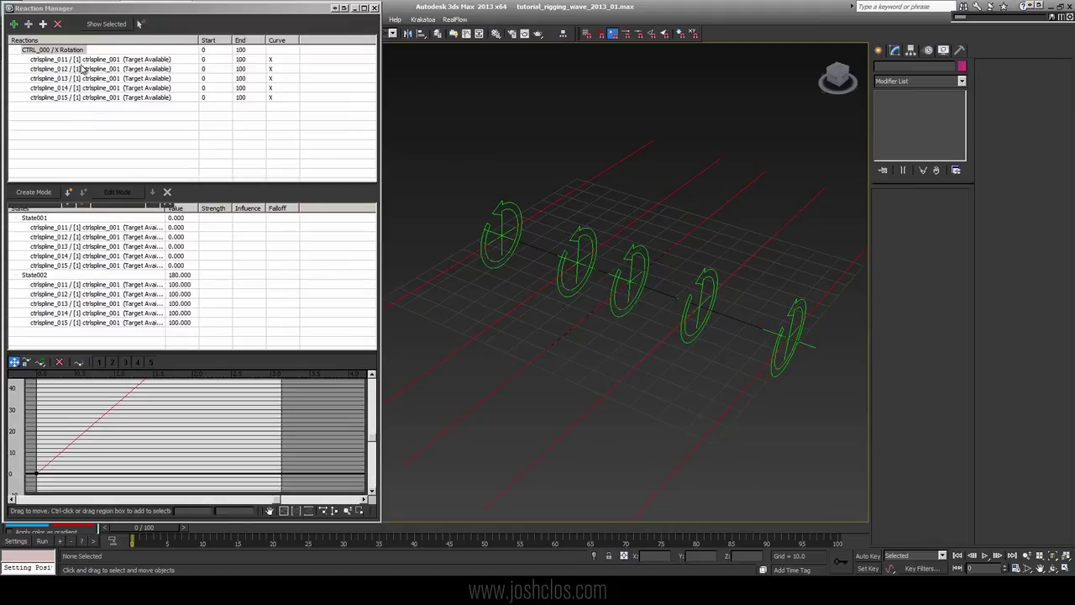
Step: Test-rotate the middle arrow control CTRL_000 and undo the rotation
{"action": "left_click", "coordinate": [625, 258]}
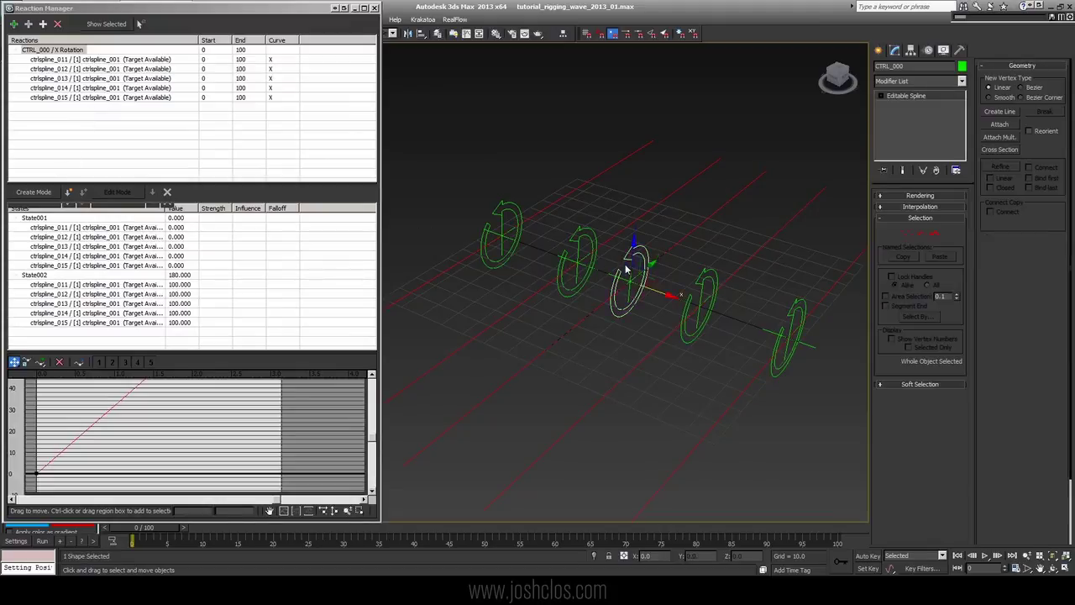
{"action": "key", "text": "e"}
{"action": "mouse_move", "coordinate": [614, 271]}
{"action": "left_mouse_down"}
{"action": "mouse_move", "coordinate": [620, 263]}
{"action": "mouse_move", "coordinate": [602, 303]}
{"action": "mouse_move", "coordinate": [606, 291]}
{"action": "left_mouse_up"}
{"action": "key", "text": "ctrl+z"}
{"action": "key", "text": "w"}
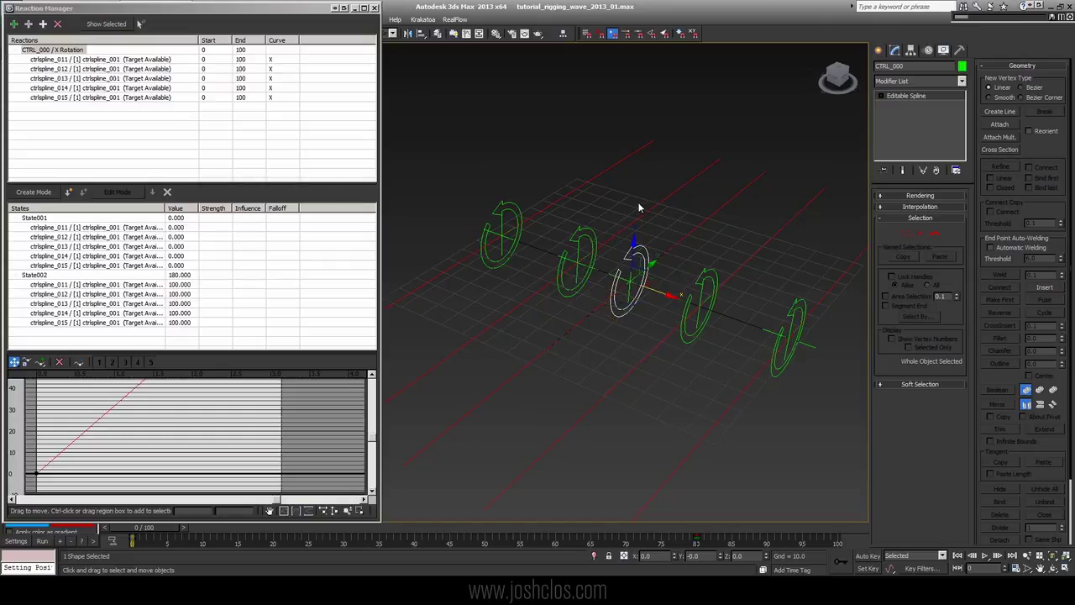
Step: Remove ctrlspline_012, ctrlspline_013, ctrlspline_014 and ctrlspline_015 from the CTRL_000 X Rotation reaction, keeping only ctrlspline_011
{"action": "left_click", "coordinate": [76, 70]}
{"action": "left_click", "coordinate": [57, 24]}
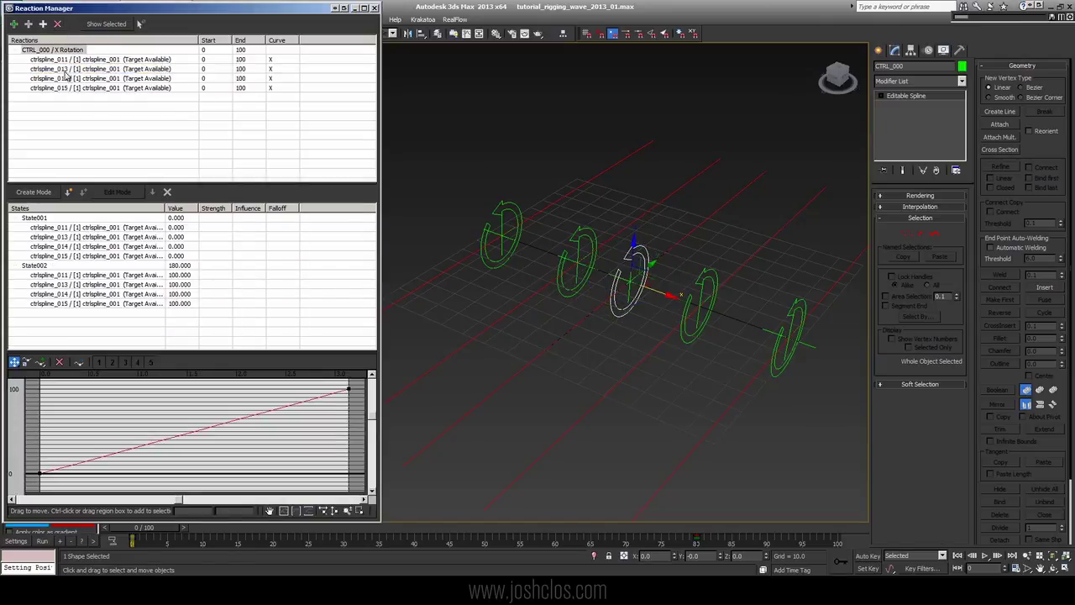
{"action": "left_click", "coordinate": [57, 24]}
{"action": "left_click", "coordinate": [69, 69]}
{"action": "left_click", "coordinate": [57, 24]}
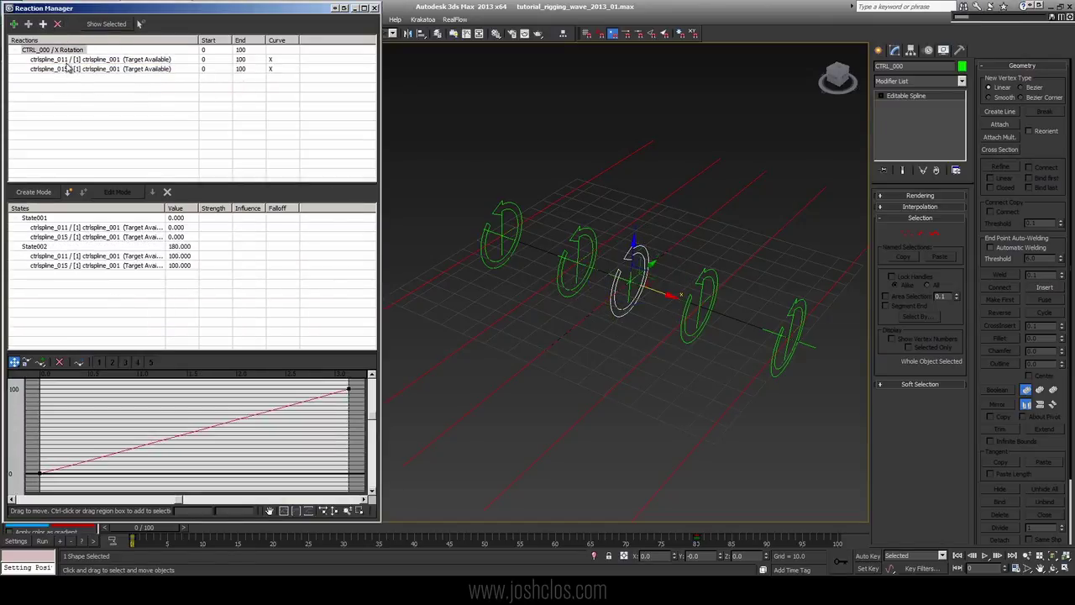
{"action": "left_click", "coordinate": [70, 68]}
{"action": "left_click", "coordinate": [58, 25]}
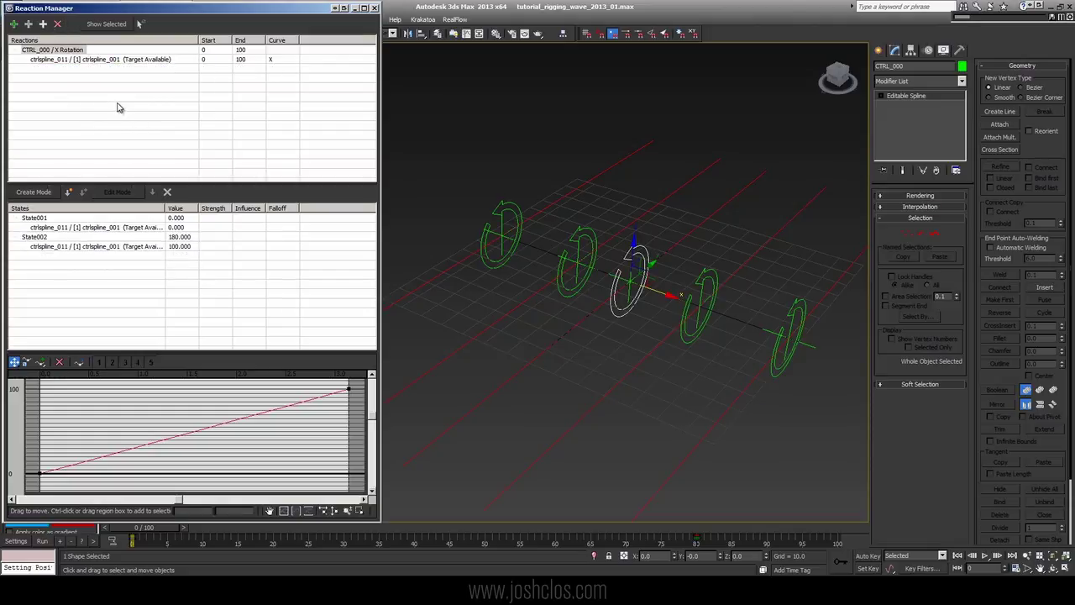
Step: Add the X Rotation of CTRL_002 and of CTRL_001 as new reaction masters
{"action": "left_click", "coordinate": [58, 79]}
{"action": "left_click", "coordinate": [14, 24]}
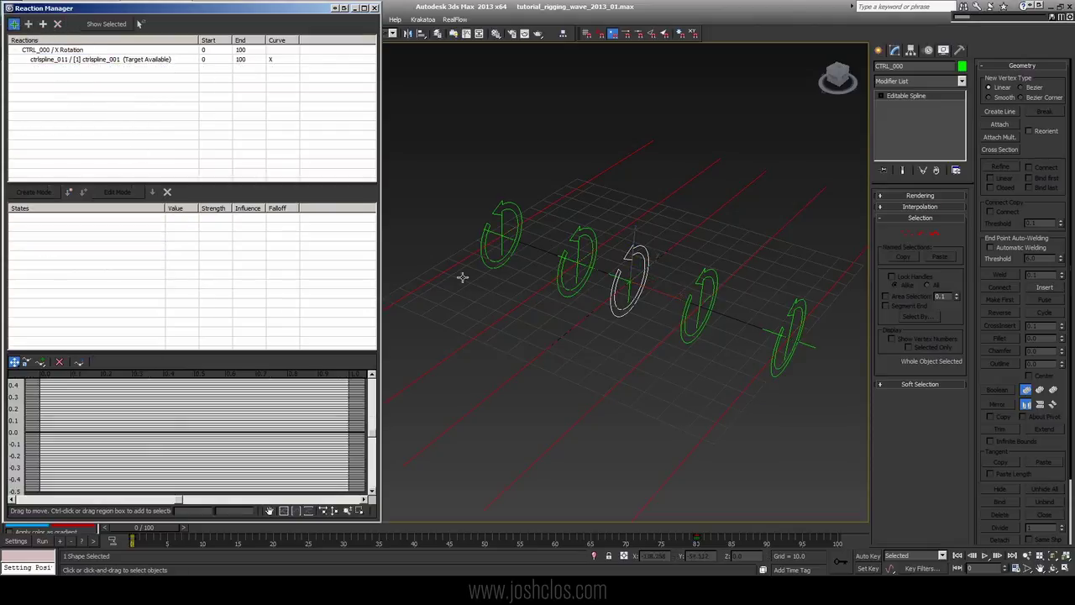
{"action": "left_click", "coordinate": [499, 207]}
{"action": "mouse_move", "coordinate": [487, 222]}
{"action": "mouse_move", "coordinate": [561, 231]}
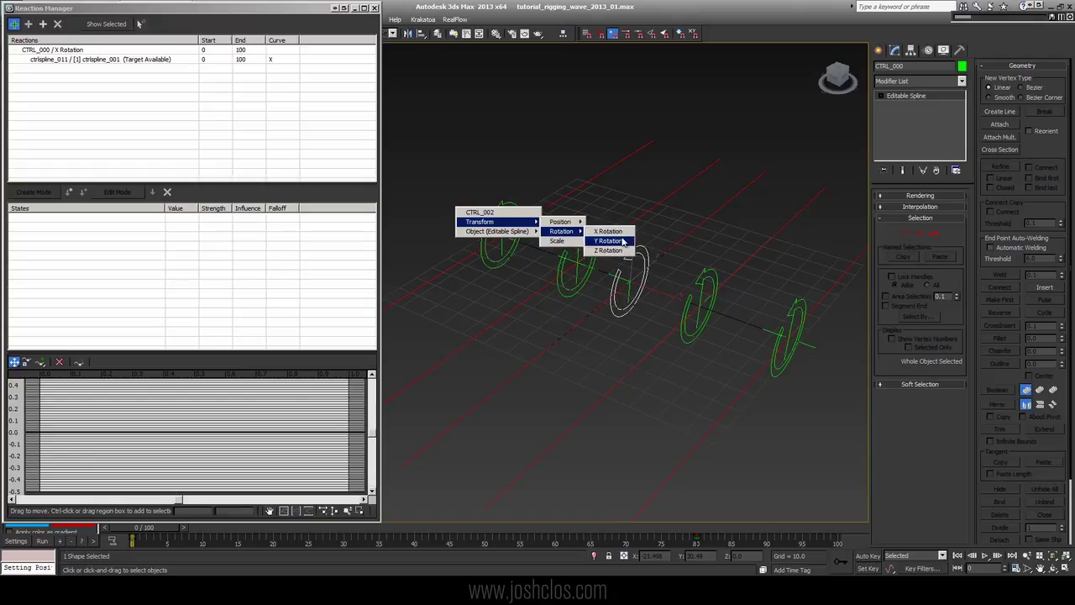
{"action": "left_click", "coordinate": [608, 231]}
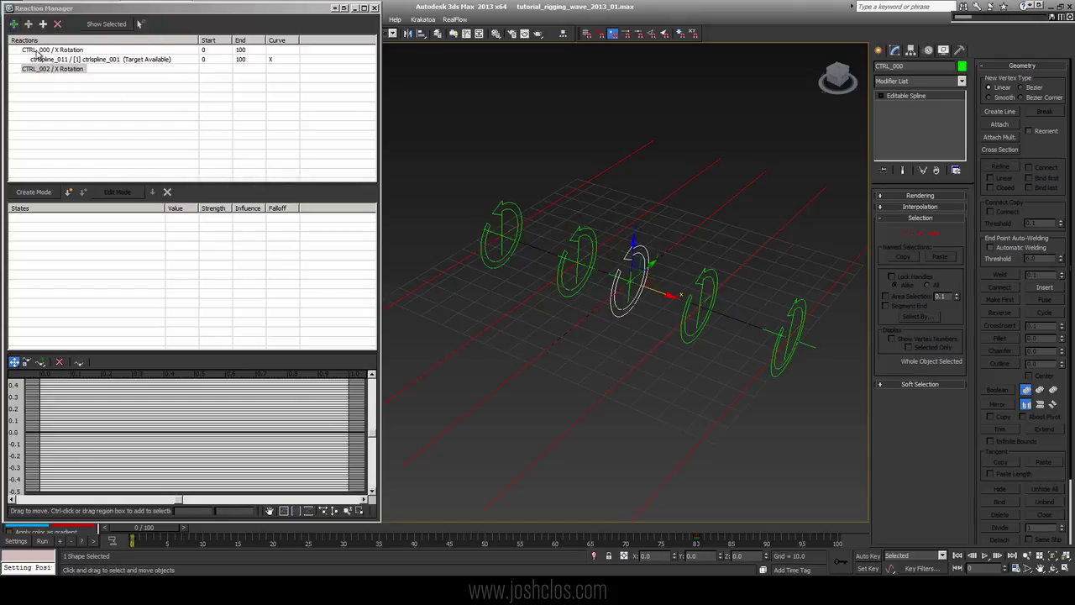
{"action": "left_click", "coordinate": [15, 23]}
{"action": "left_click", "coordinate": [578, 232]}
{"action": "left_click", "coordinate": [685, 254]}
Step: Add the X Rotation of CTRL_003 and of CTRL_004 as new reaction masters
{"action": "left_click", "coordinate": [15, 23]}
{"action": "left_click", "coordinate": [706, 273]}
{"action": "left_click", "coordinate": [766, 288]}
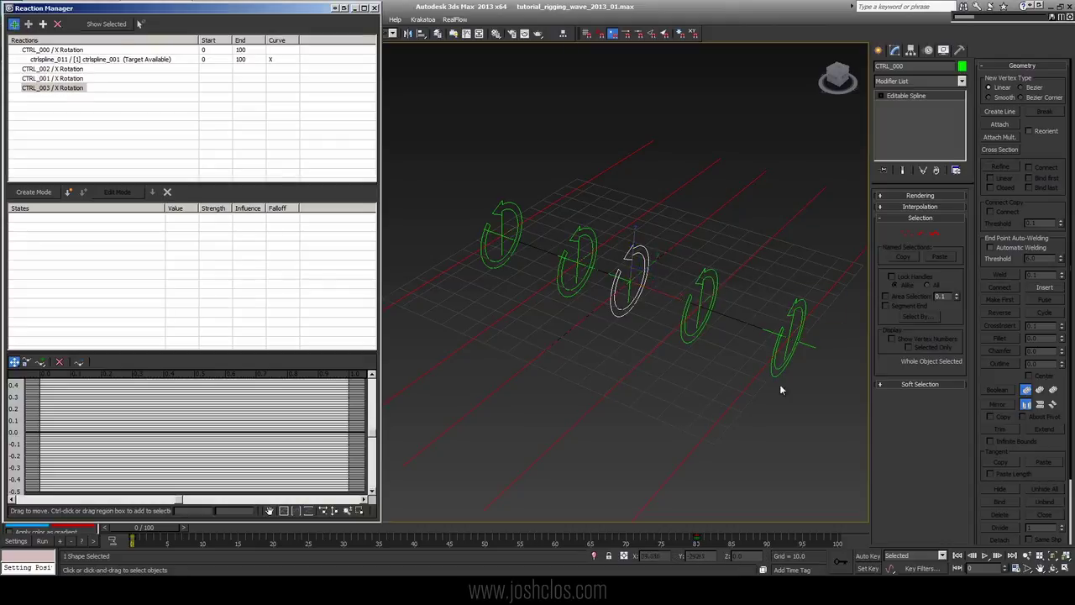
{"action": "left_click", "coordinate": [790, 304]}
{"action": "mouse_move", "coordinate": [778, 322]}
{"action": "mouse_move", "coordinate": [815, 322]}
{"action": "left_click", "coordinate": [852, 339]}
Step: Add the ctrlspline_001 Morpher channel of ctrlspline_015 as a slave of the CTRL_002 X Rotation reaction
{"action": "left_click", "coordinate": [52, 69]}
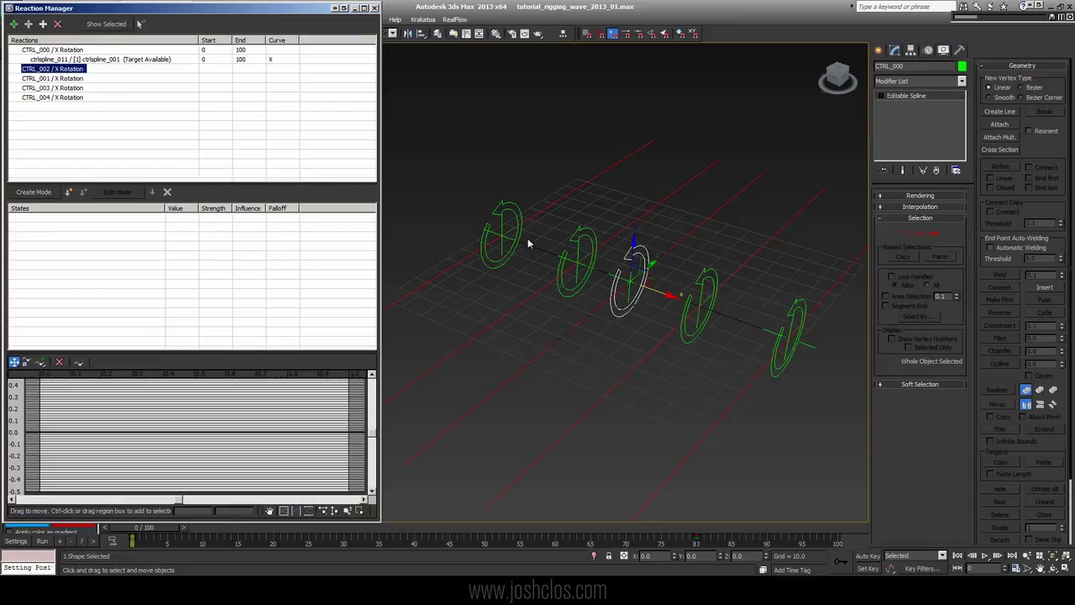
{"action": "left_click", "coordinate": [28, 23]}
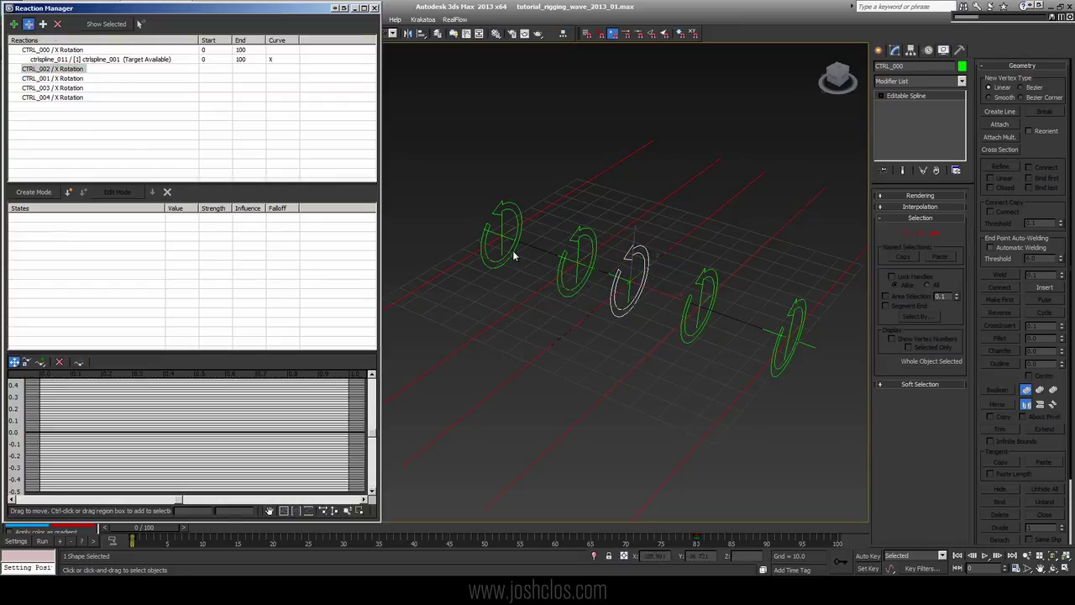
{"action": "left_click", "coordinate": [445, 269]}
{"action": "mouse_move", "coordinate": [446, 287]}
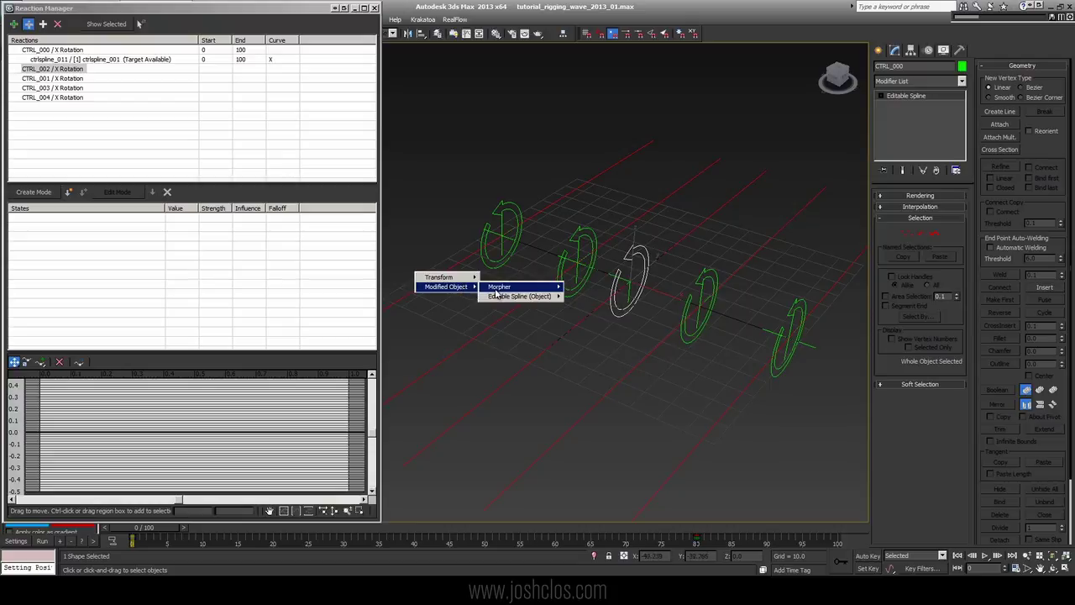
{"action": "mouse_move", "coordinate": [504, 286]}
{"action": "left_click", "coordinate": [601, 287]}
Step: Add the ctrlspline_001 Morpher channel of ctrlspline_014 as a slave of the CTRL_001 X Rotation reaction
{"action": "left_click", "coordinate": [78, 87]}
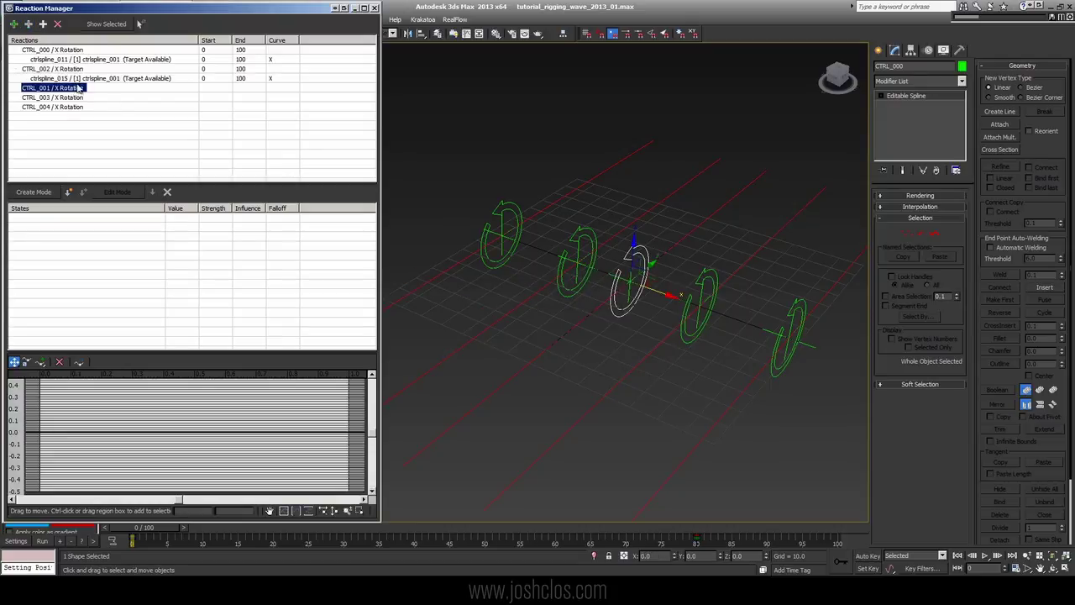
{"action": "left_click", "coordinate": [31, 25]}
{"action": "left_click", "coordinate": [493, 300]}
{"action": "mouse_move", "coordinate": [521, 315]}
{"action": "left_click", "coordinate": [652, 316]}
Step: Add the ctrlspline_001 Morpher channel of ctrlspline_012 as a slave of the CTRL_003 X Rotation reaction
{"action": "left_click", "coordinate": [76, 107]}
{"action": "left_click", "coordinate": [29, 24]}
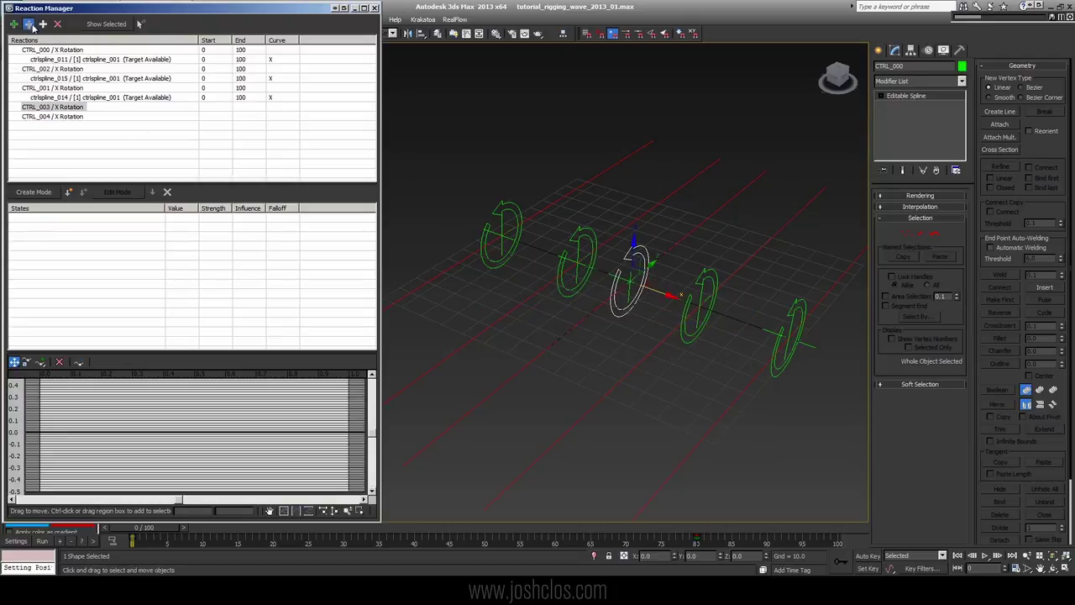
{"action": "left_click", "coordinate": [625, 343]}
{"action": "mouse_move", "coordinate": [659, 359]}
{"action": "mouse_move", "coordinate": [711, 361]}
{"action": "left_click", "coordinate": [784, 358]}
Step: Add the ctrlspline_001 Morpher channel of ctrlspline_013 as a slave of the CTRL_004 X Rotation reaction
{"action": "left_click", "coordinate": [76, 126]}
{"action": "left_click", "coordinate": [30, 24]}
{"action": "left_click", "coordinate": [727, 374]}
{"action": "mouse_move", "coordinate": [772, 390]}
{"action": "mouse_move", "coordinate": [810, 389]}
{"action": "left_click", "coordinate": [887, 389]}
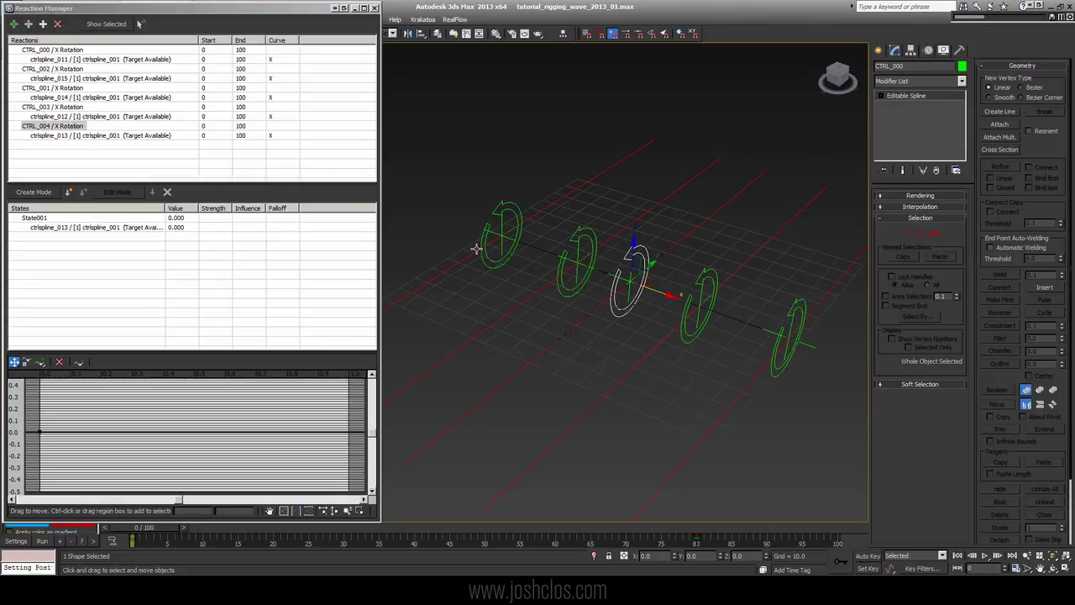
Step: Create a second state for the CTRL_002 reaction with the rotation at 180 and the ctrlspline_015 morph at 100
{"action": "left_click", "coordinate": [74, 51]}
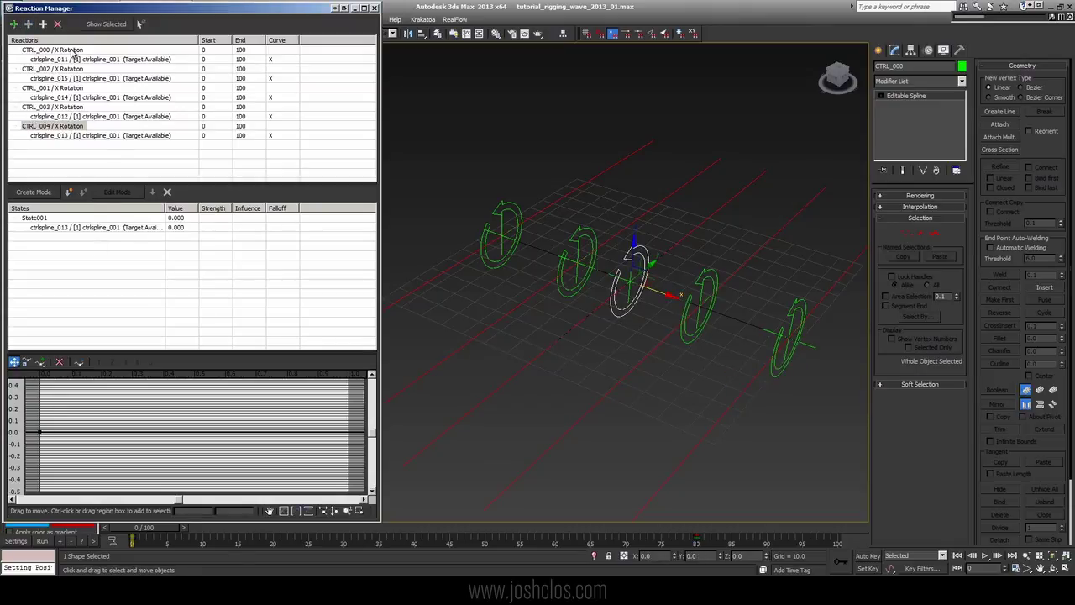
{"action": "left_click", "coordinate": [64, 69]}
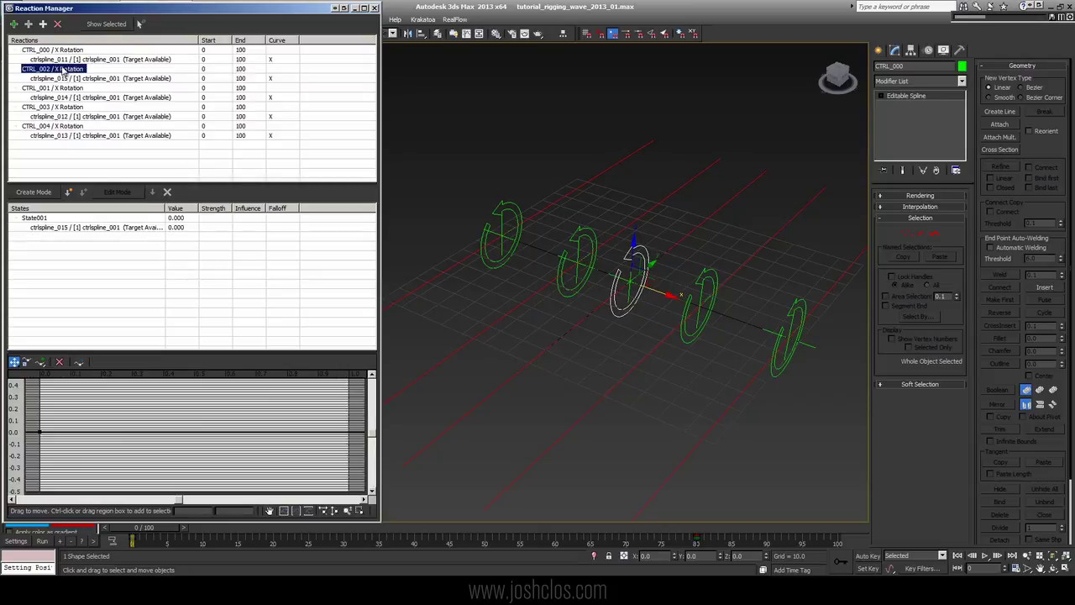
{"action": "left_click", "coordinate": [83, 193]}
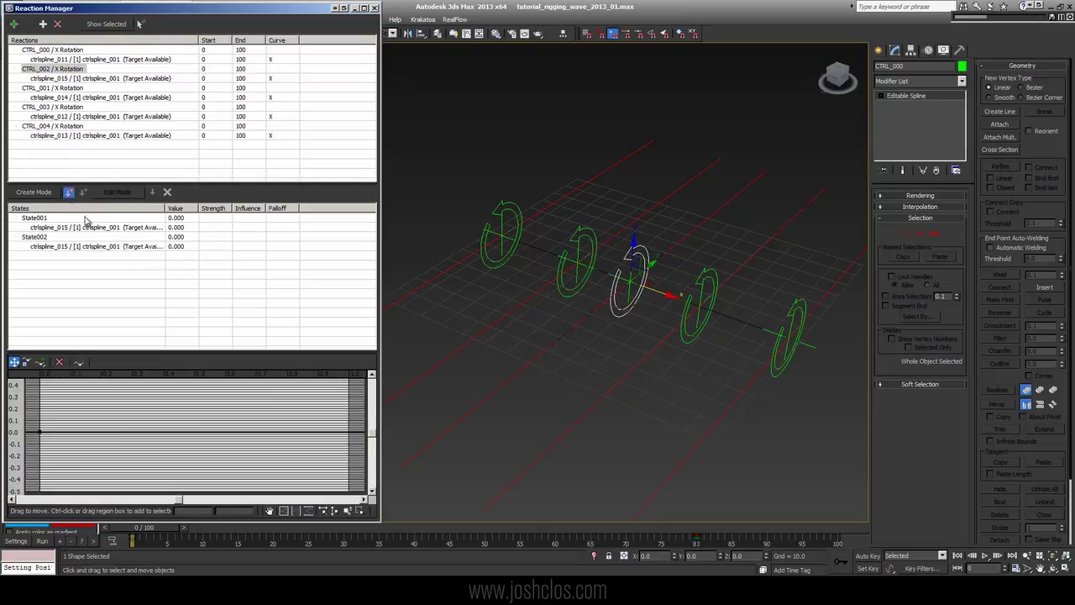
{"action": "double_click", "coordinate": [187, 239]}
{"action": "type", "text": "180"}
{"action": "key", "text": "Return"}
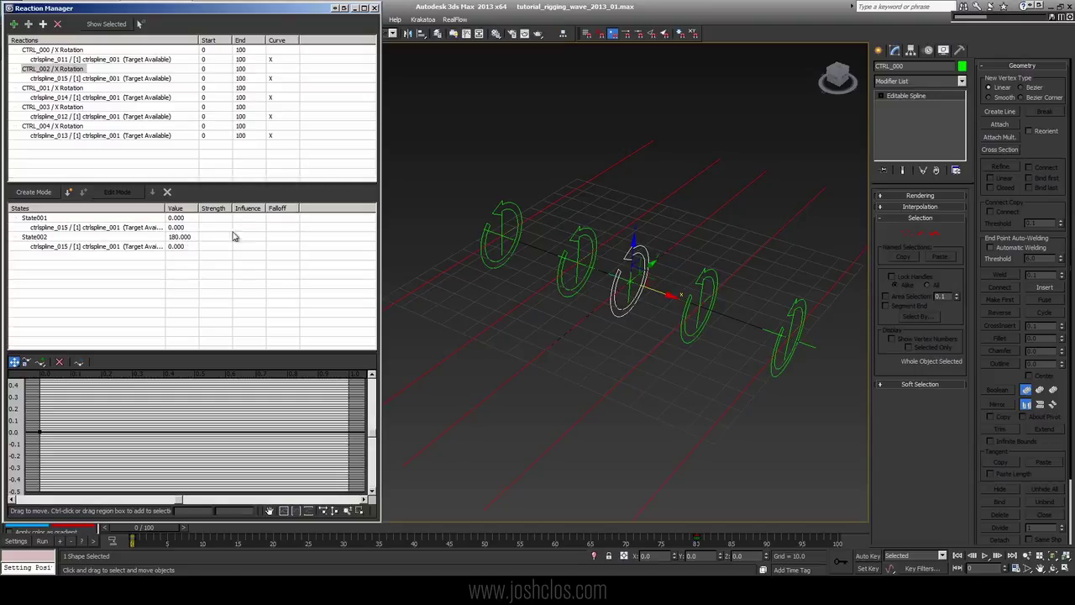
{"action": "double_click", "coordinate": [175, 246]}
{"action": "type", "text": "180"}
{"action": "key", "text": "Return"}
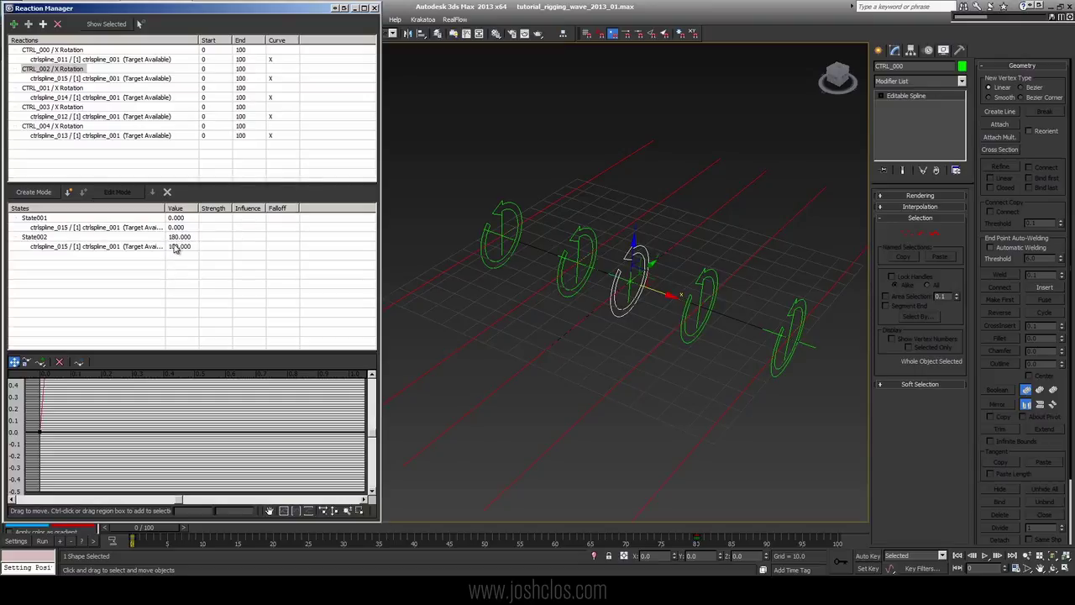
Step: Create a second state for the CTRL_001 reaction with the rotation at 180 and the ctrlspline_014 morph at 100
{"action": "left_click", "coordinate": [80, 88]}
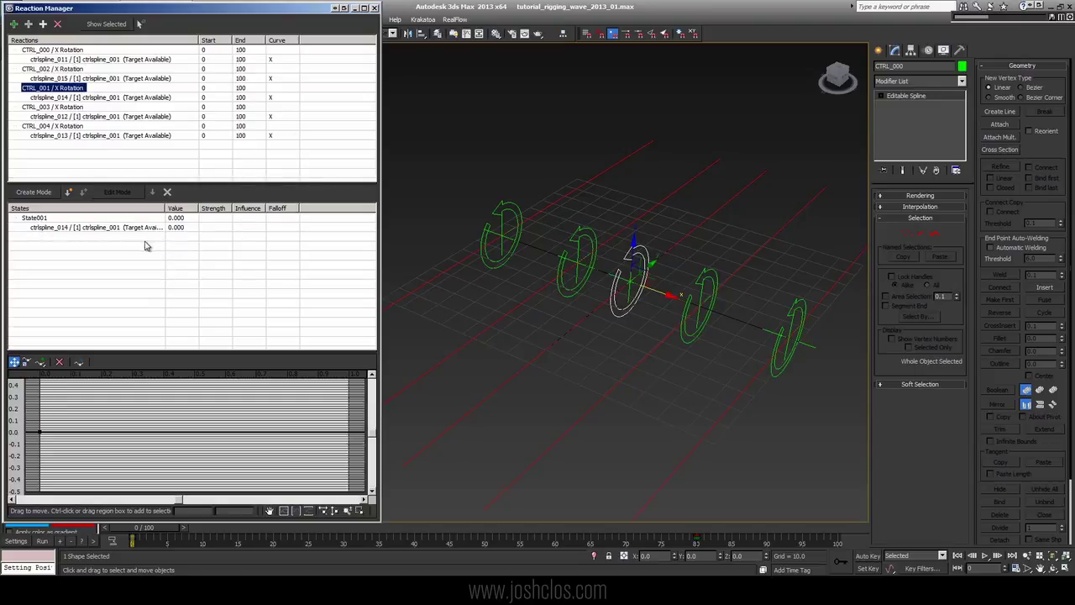
{"action": "left_click", "coordinate": [68, 192]}
{"action": "double_click", "coordinate": [174, 246]}
{"action": "type", "text": "180"}
{"action": "key", "text": "Return"}
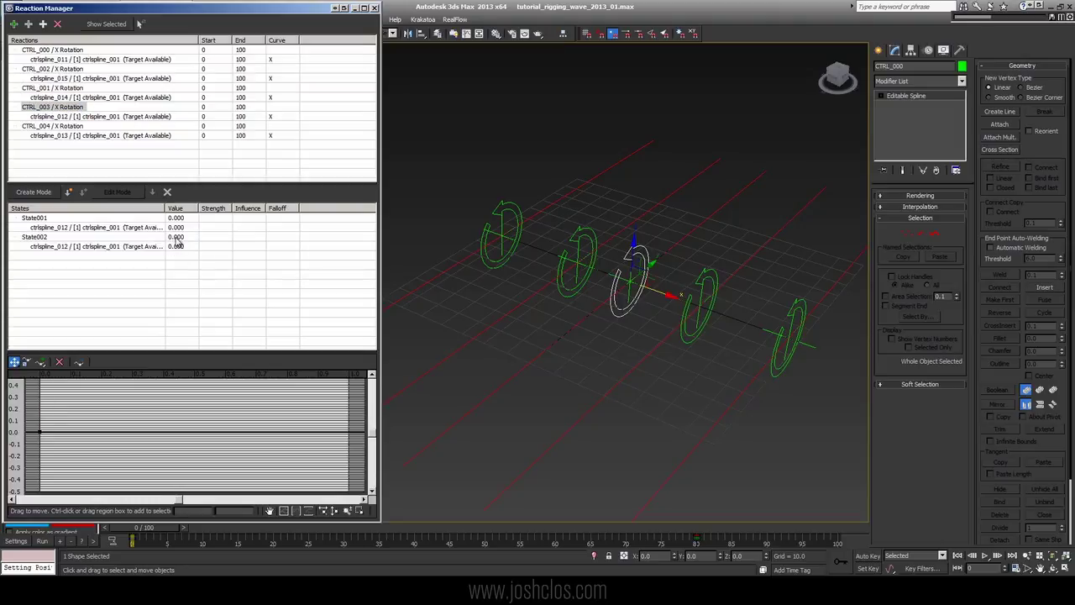
Step: Set the second state of the CTRL_003 reaction to a rotation of 180 and a ctrlspline_012 morph of 100
{"action": "double_click", "coordinate": [176, 239]}
{"action": "type", "text": "180"}
{"action": "double_click", "coordinate": [180, 248]}
{"action": "type", "text": "180"}
Step: Create a second state for the CTRL_004 reaction with the rotation at 180 and the ctrlspline_013 morph at 100
{"action": "left_click", "coordinate": [64, 126]}
{"action": "left_click", "coordinate": [68, 192]}
{"action": "double_click", "coordinate": [178, 238]}
{"action": "type", "text": "18"}
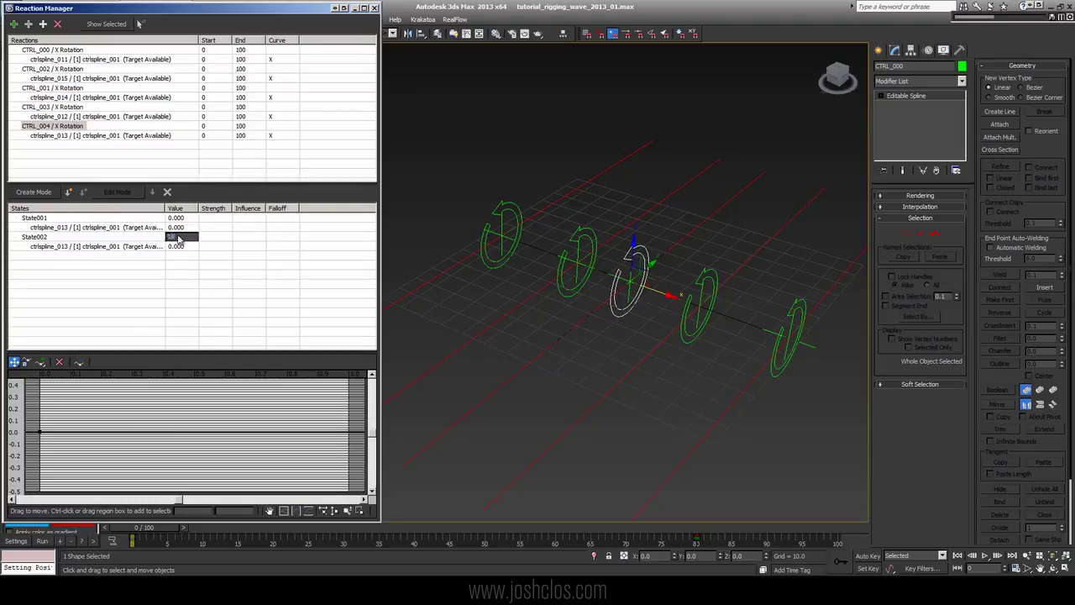
{"action": "type", "text": "0"}
{"action": "key", "text": "Return"}
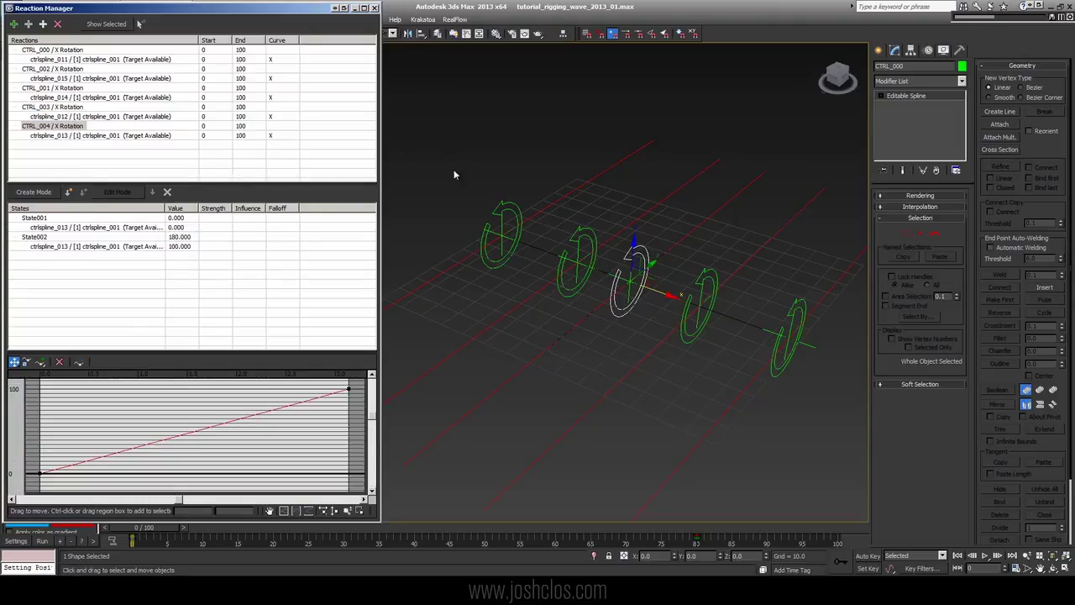
Step: Test the reactions by scrubbing the timeline to about frame 42 and trial-rotating the CTRL_003 arrow
{"action": "left_click_drag", "start_coordinate": [168, 531], "coordinate": [448, 566]}
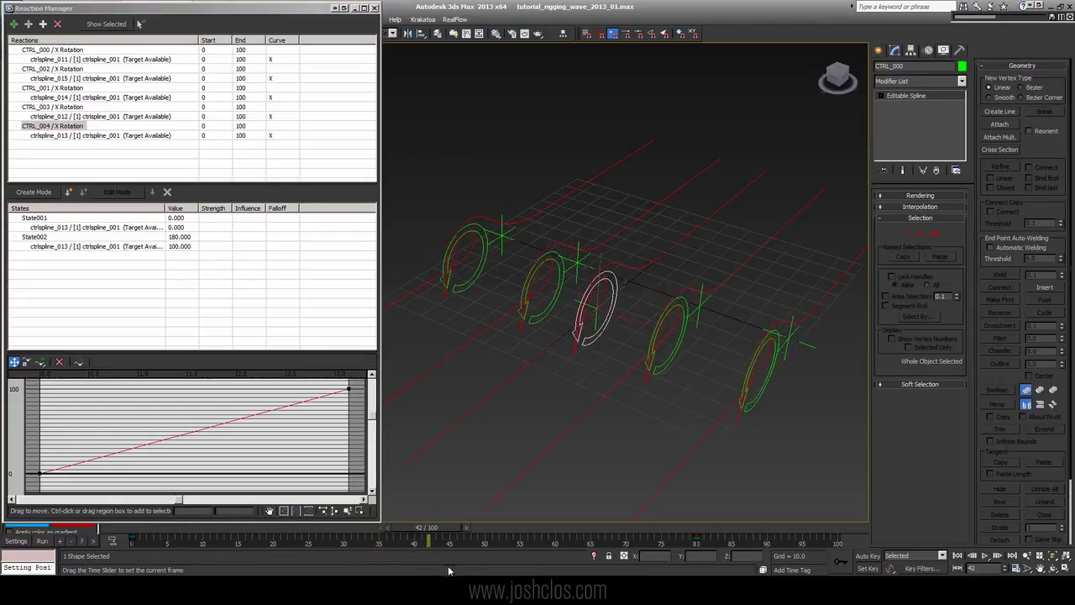
{"action": "key", "text": "w"}
{"action": "middle_click_drag", "start_coordinate": [649, 341], "coordinate": [660, 363], "text": "alt"}
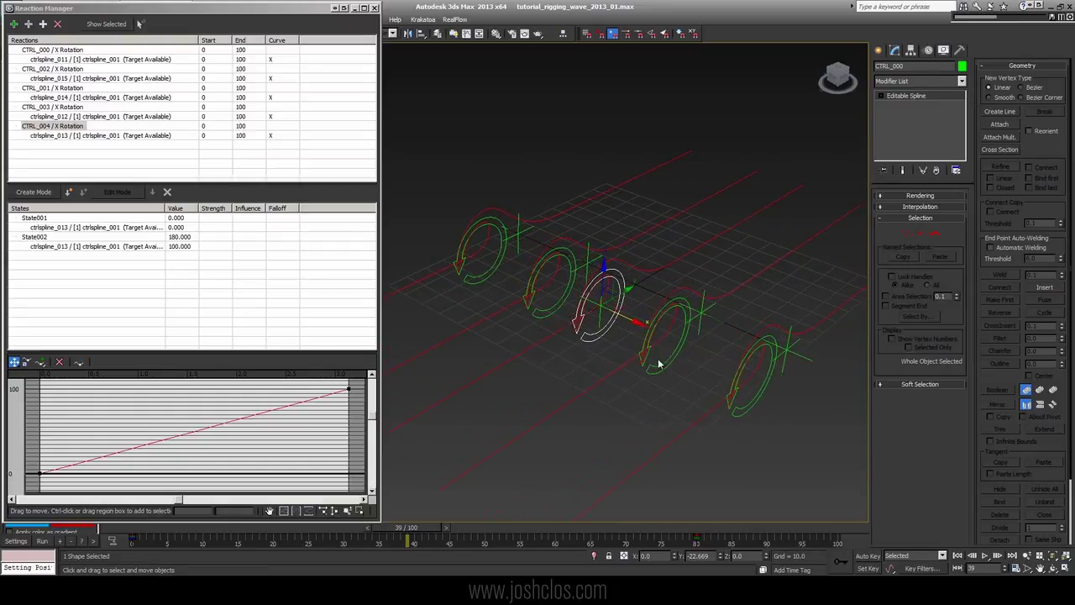
{"action": "left_click", "coordinate": [662, 363]}
{"action": "key", "text": "e"}
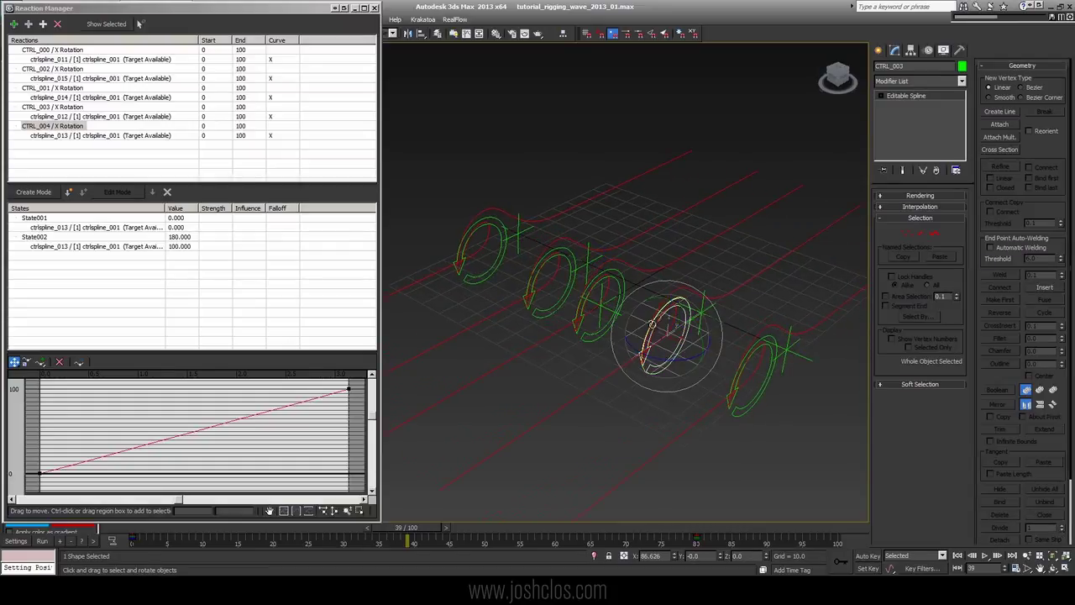
{"action": "left_click_drag", "start_coordinate": [653, 324], "coordinate": [666, 306]}
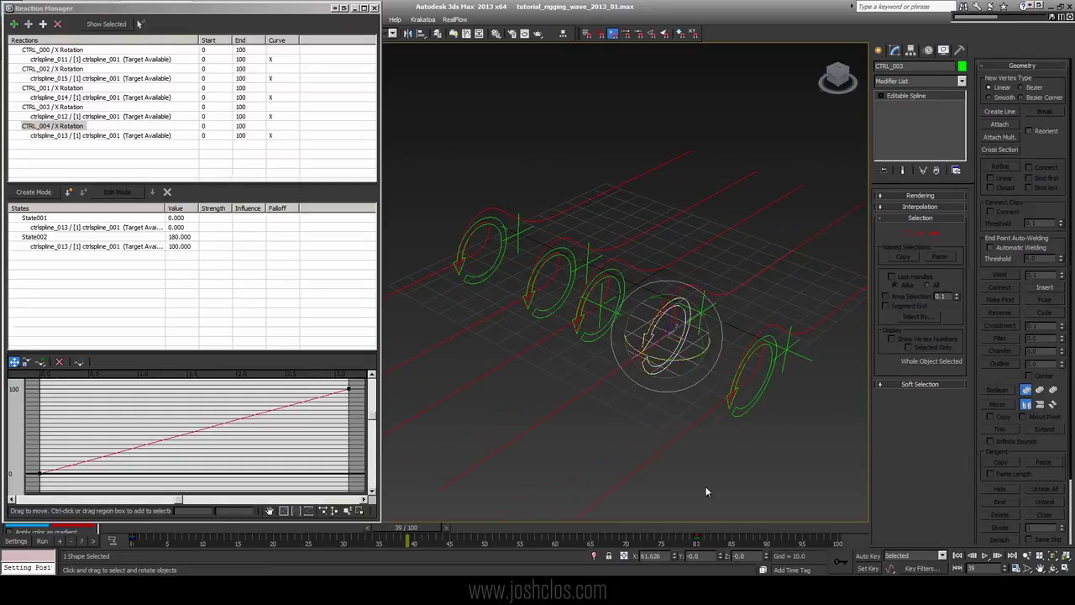
{"action": "left_click_drag", "start_coordinate": [705, 492], "coordinate": [680, 402]}
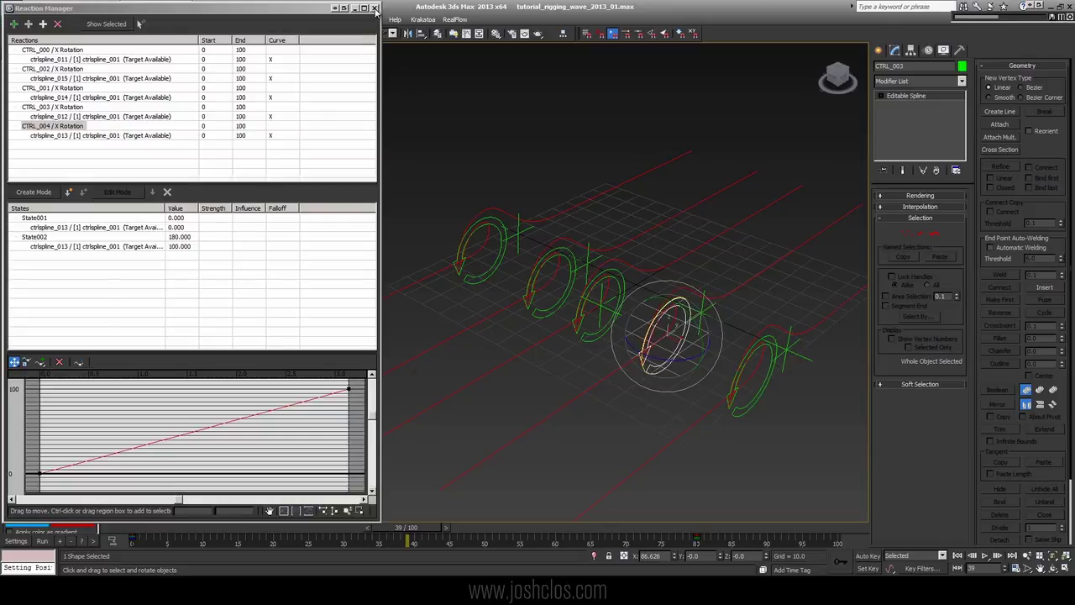
Step: Close the Reaction Manager and return the animation to frame 0
{"action": "left_click", "coordinate": [376, 8]}
{"action": "left_click_drag", "start_coordinate": [433, 528], "coordinate": [88, 531]}
{"action": "key", "text": "e"}
Step: Add a position constraint to the Point002 helper with the arrow control surrounding it as the target
{"action": "left_click", "coordinate": [766, 338]}
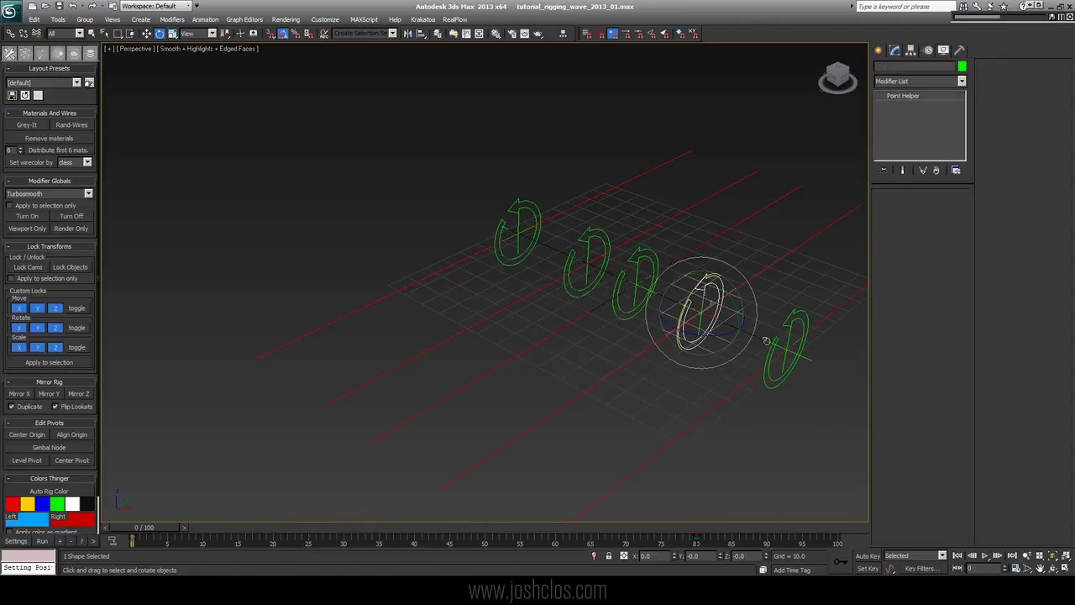
{"action": "middle_click_drag", "start_coordinate": [750, 242], "coordinate": [562, 201]}
{"action": "key", "text": "w"}
{"action": "left_click", "coordinate": [207, 19]}
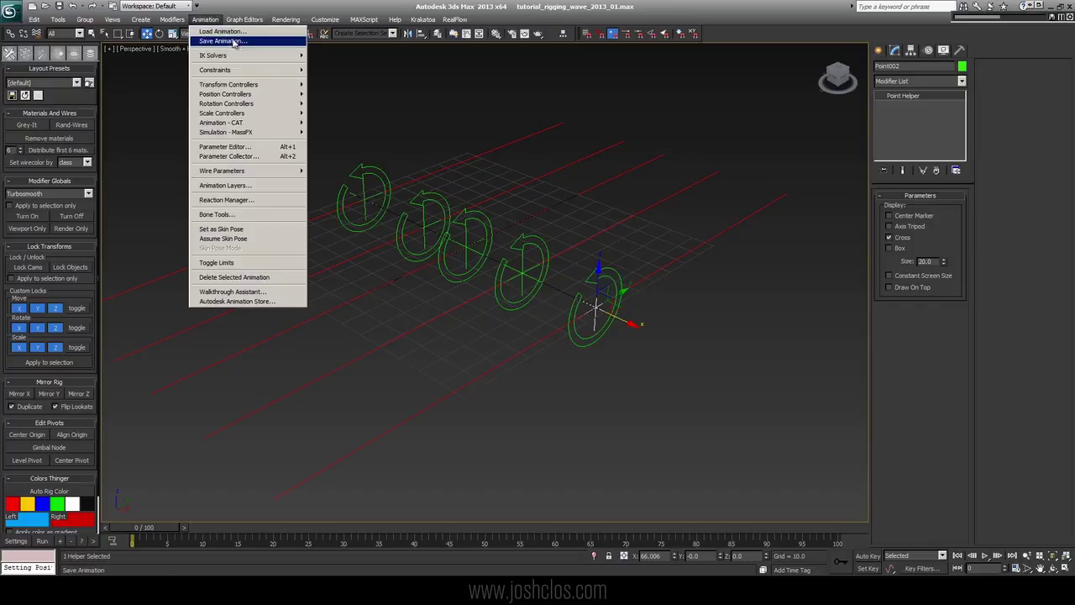
{"action": "mouse_move", "coordinate": [252, 69]}
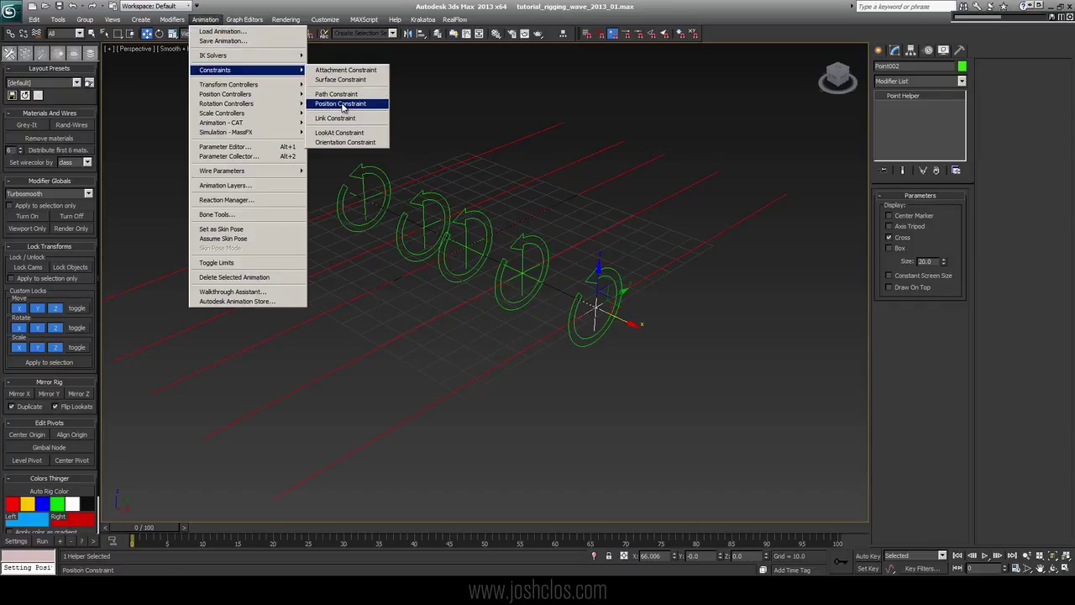
{"action": "left_click", "coordinate": [344, 104]}
{"action": "left_click", "coordinate": [514, 275]}
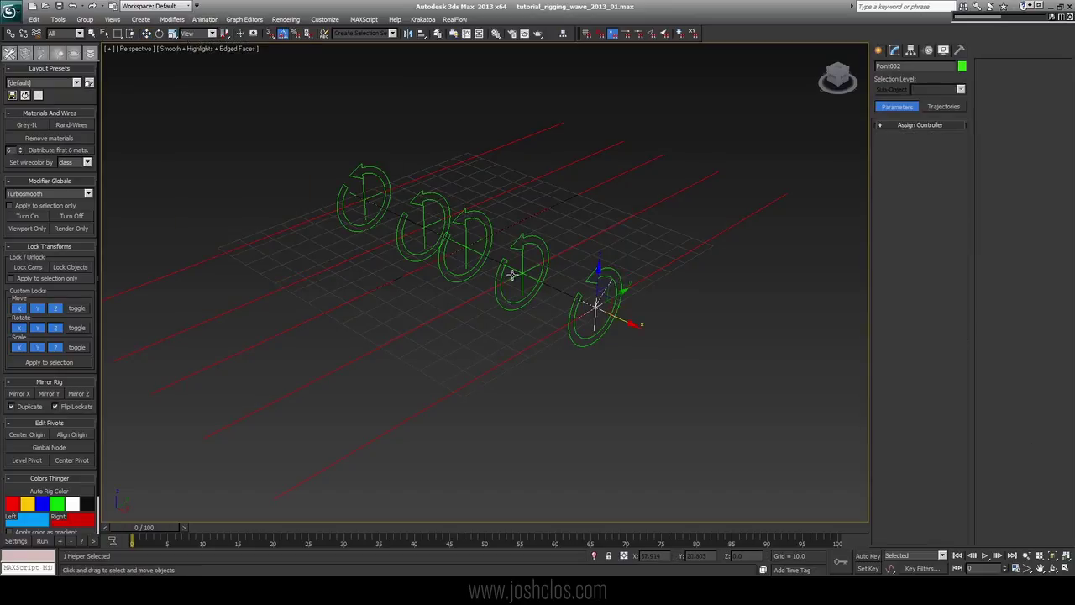
Step: Add a position constraint to the Point003 helper with CTRL_003 as its target
{"action": "left_click", "coordinate": [519, 273]}
{"action": "left_click", "coordinate": [207, 19]}
{"action": "mouse_move", "coordinate": [252, 70]}
{"action": "left_click", "coordinate": [364, 105]}
{"action": "left_click", "coordinate": [523, 245]}
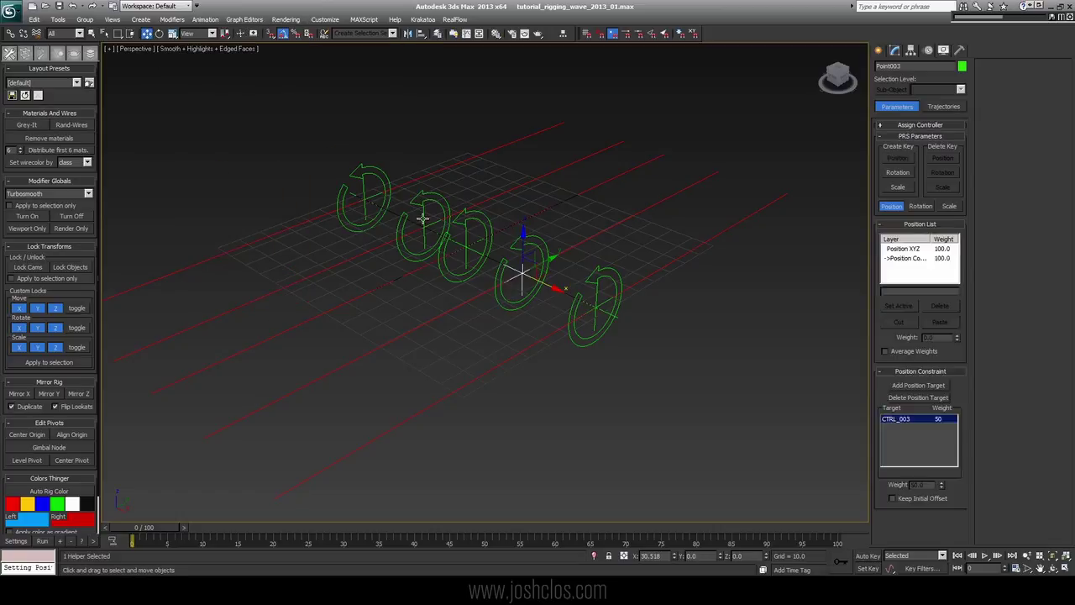
Step: Position-constrain the two point helpers on the far side of the centre arrow, including Point005, to their own arrow controls
{"action": "left_click", "coordinate": [424, 220]}
{"action": "left_click", "coordinate": [207, 19]}
{"action": "left_click", "coordinate": [351, 104]}
{"action": "left_click", "coordinate": [423, 199]}
{"action": "left_click", "coordinate": [365, 195]}
{"action": "left_click", "coordinate": [206, 18]}
{"action": "left_click", "coordinate": [356, 103]}
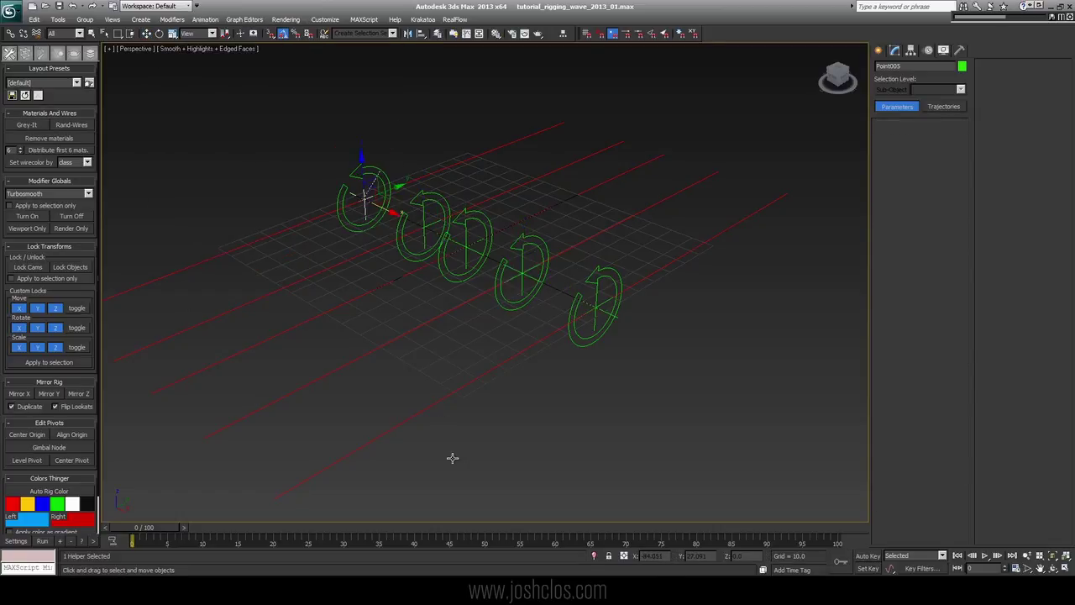
{"action": "left_click", "coordinate": [449, 458]}
Step: Inspect the wave at frame 43, toggling ctrlspline_011's Linked XForm and top SplineSelect modifiers to compare their effect, and return to frame 0
{"action": "left_click_drag", "start_coordinate": [160, 528], "coordinate": [456, 558]}
{"action": "key", "text": "w"}
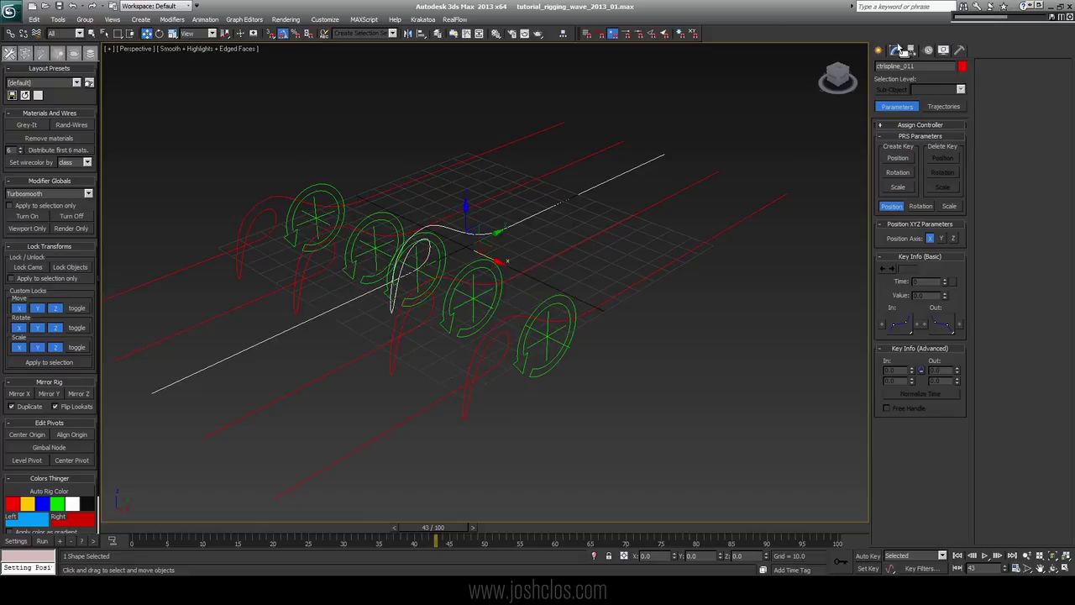
{"action": "left_click", "coordinate": [895, 50]}
{"action": "left_click", "coordinate": [882, 105]}
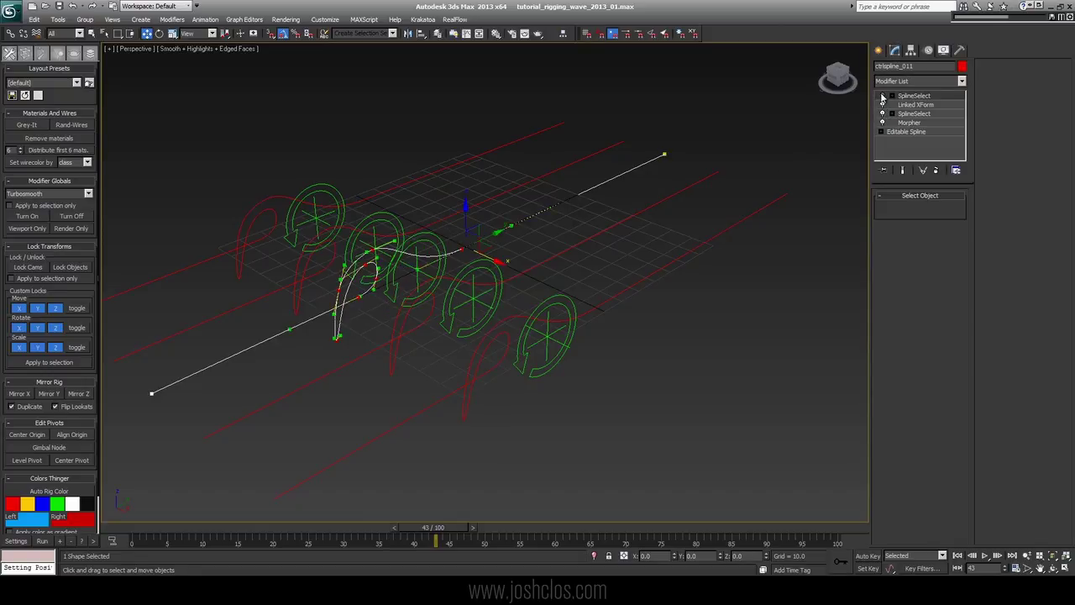
{"action": "left_click", "coordinate": [881, 96]}
{"action": "middle_click_drag", "start_coordinate": [606, 192], "coordinate": [660, 205], "text": "alt"}
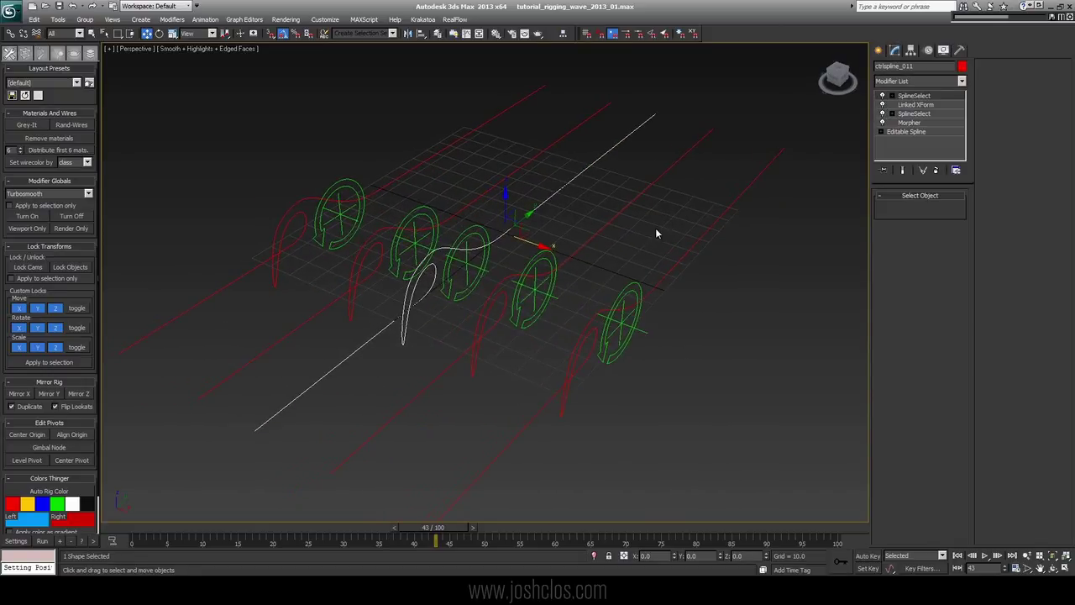
{"action": "left_click", "coordinate": [656, 234]}
{"action": "left_click_drag", "start_coordinate": [433, 527], "coordinate": [130, 510]}
{"action": "key", "text": "w"}
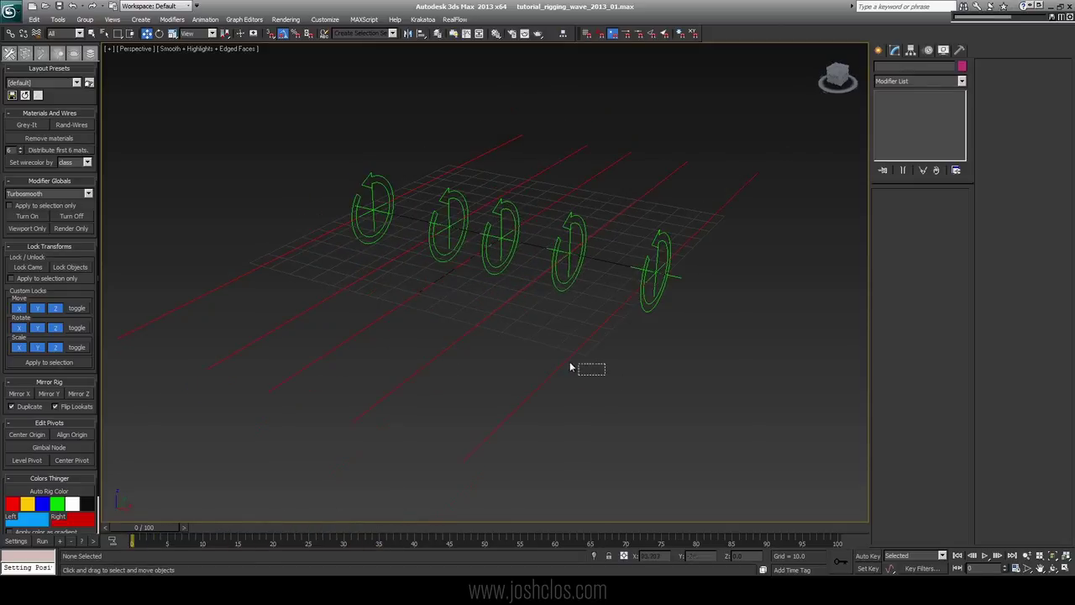
Step: Clone ctrlspline_013 as a copy named ctrlspline_016 and delete all modifiers above the copy's Editable Spline
{"action": "left_click_drag", "start_coordinate": [569, 361], "coordinate": [561, 353]}
{"action": "key", "text": "ctrl+v"}
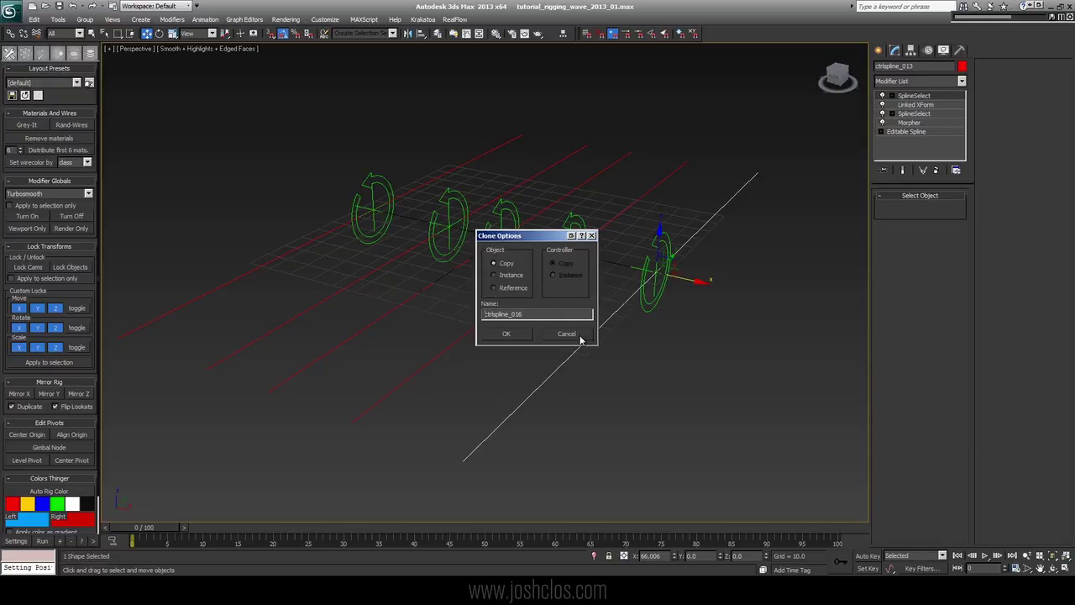
{"action": "left_click", "coordinate": [507, 334]}
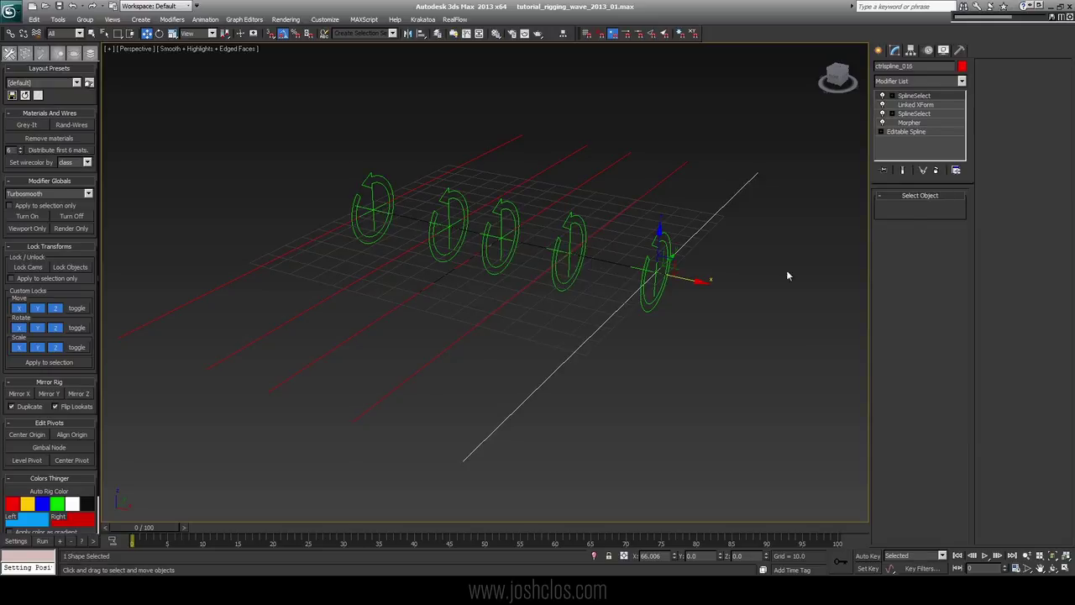
{"action": "left_click", "coordinate": [937, 170]}
{"action": "left_click", "coordinate": [937, 169]}
{"action": "left_click", "coordinate": [937, 169]}
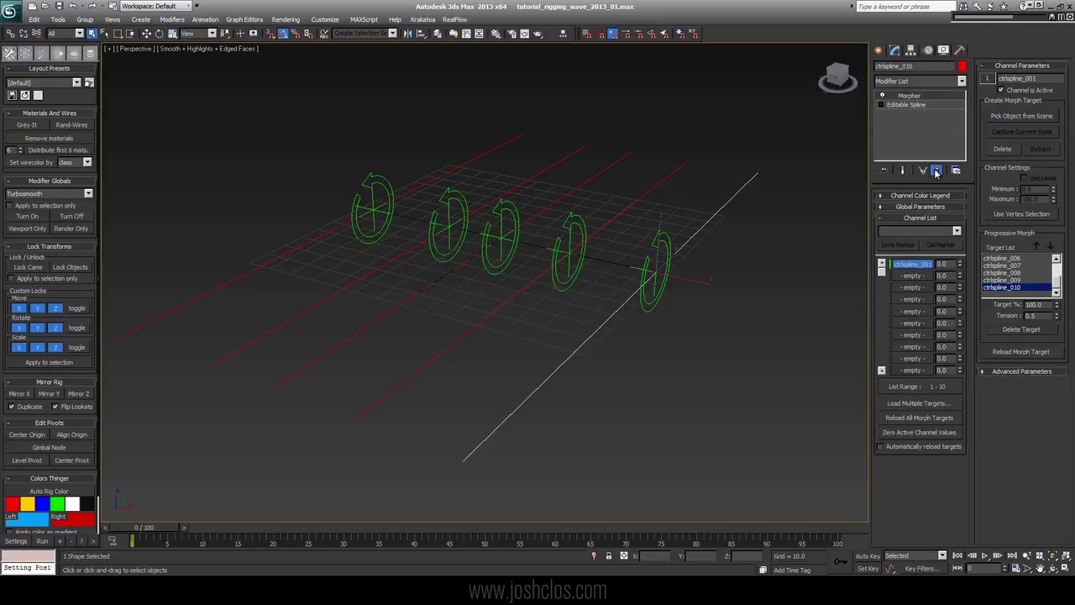
{"action": "left_click", "coordinate": [936, 170]}
Step: Raise ctrlspline_016 straight up along Z to a height of about 42 units
{"action": "key", "text": "w"}
{"action": "left_click_drag", "start_coordinate": [661, 246], "coordinate": [676, 137]}
{"action": "middle_click_drag", "start_coordinate": [682, 223], "coordinate": [668, 273]}
{"action": "middle_click_drag", "start_coordinate": [668, 273], "coordinate": [678, 274], "text": "alt"}
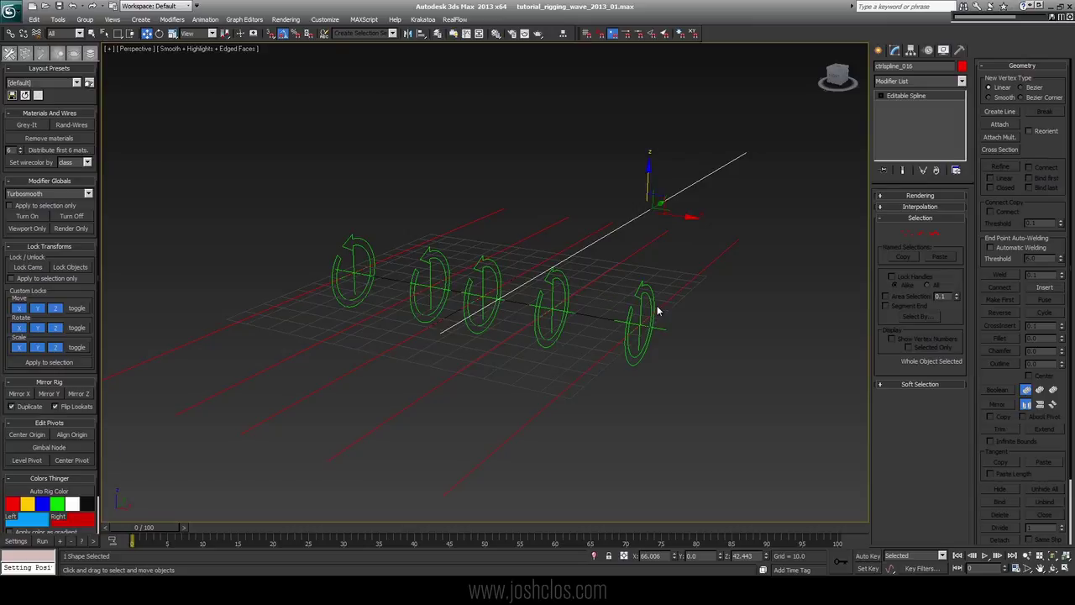
Step: Extrude ctrlspline_016 by 25 units and give the resulting strip a grey material
{"action": "type", "text": "xext"}
{"action": "key", "text": "Return"}
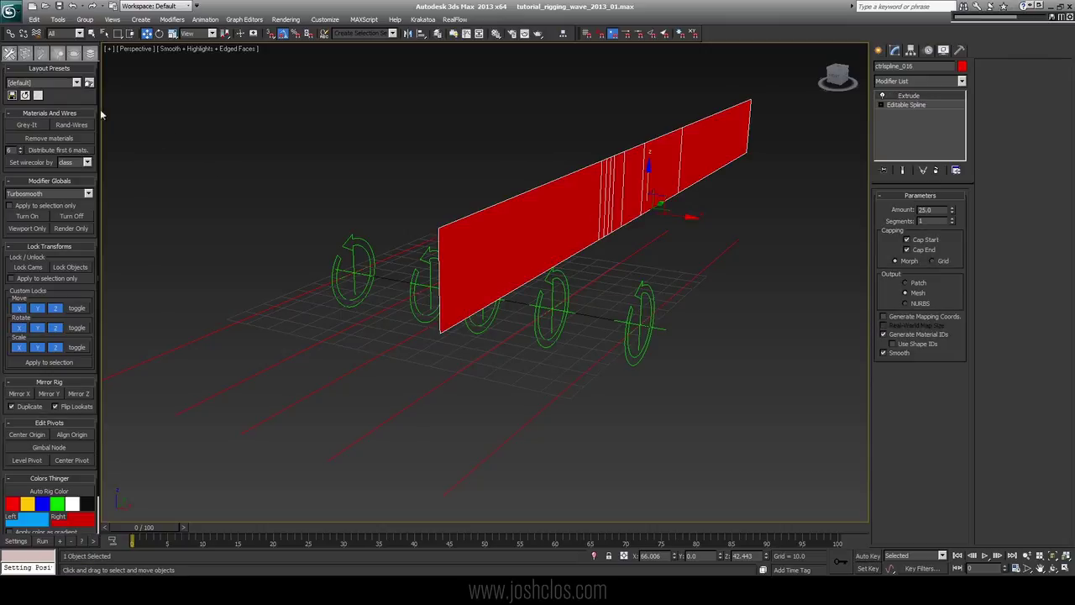
{"action": "left_click", "coordinate": [30, 125]}
Step: Rotate the extruded strip flat so it lies horizontally and convert it to an Editable Poly
{"action": "key", "text": "e"}
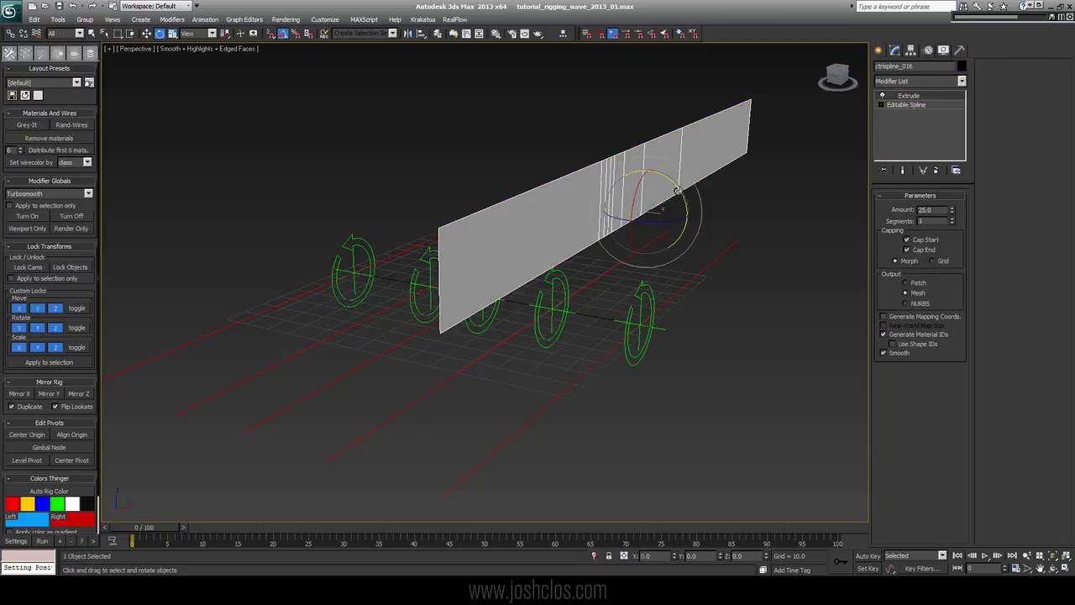
{"action": "left_click_drag", "start_coordinate": [681, 193], "coordinate": [628, 161]}
{"action": "key", "text": "w"}
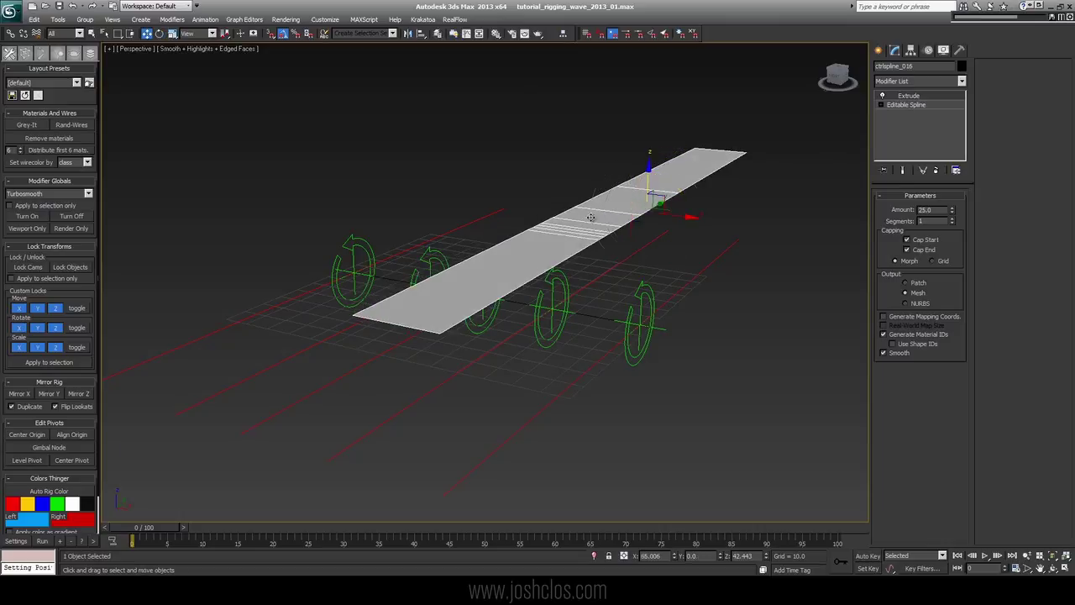
{"action": "right_click", "coordinate": [578, 220]}
{"action": "mouse_move", "coordinate": [626, 327]}
{"action": "left_click", "coordinate": [706, 336]}
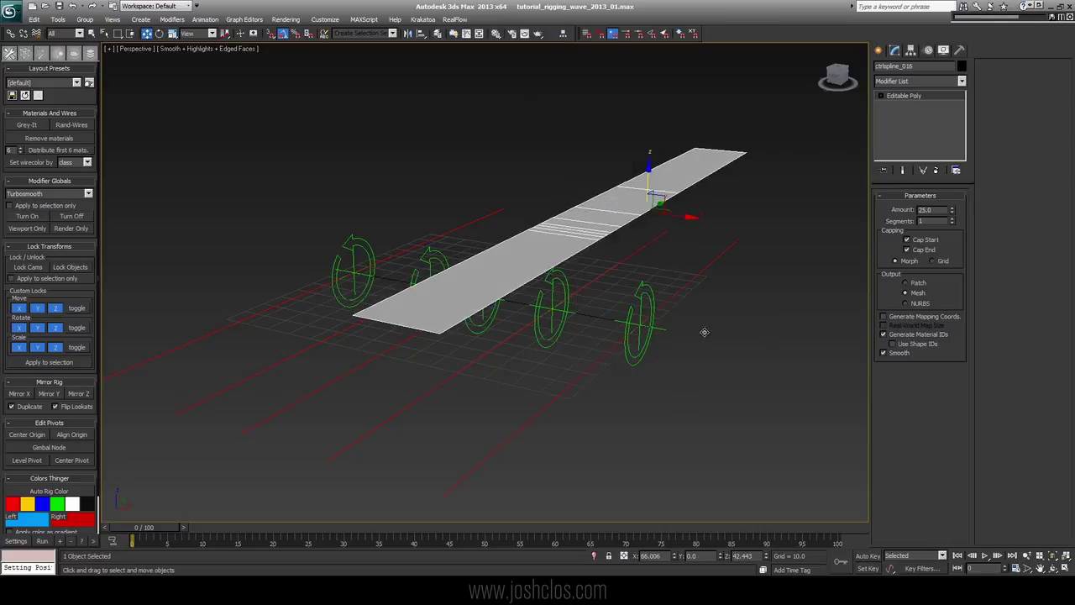
Step: Widen the strip by moving the vertices of its inner long edge along X with snapping, until they line up with the farthest control spline
{"action": "middle_click_drag", "start_coordinate": [597, 234], "coordinate": [610, 233], "text": "alt"}
{"action": "middle_click_drag", "start_coordinate": [683, 260], "coordinate": [639, 280], "text": "alt"}
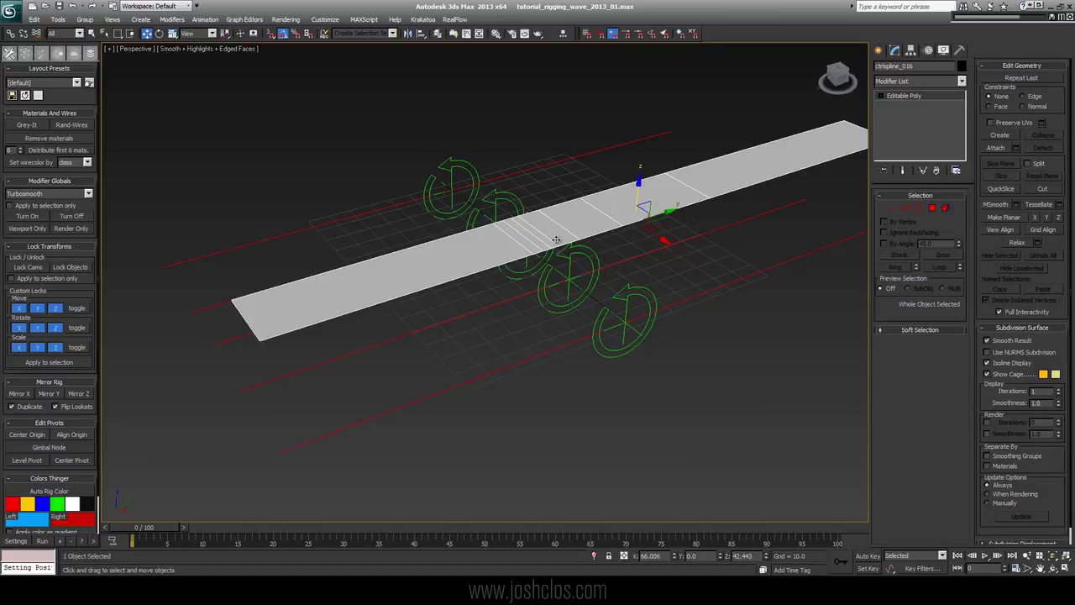
{"action": "middle_click_drag", "start_coordinate": [549, 269], "coordinate": [602, 242], "text": "alt"}
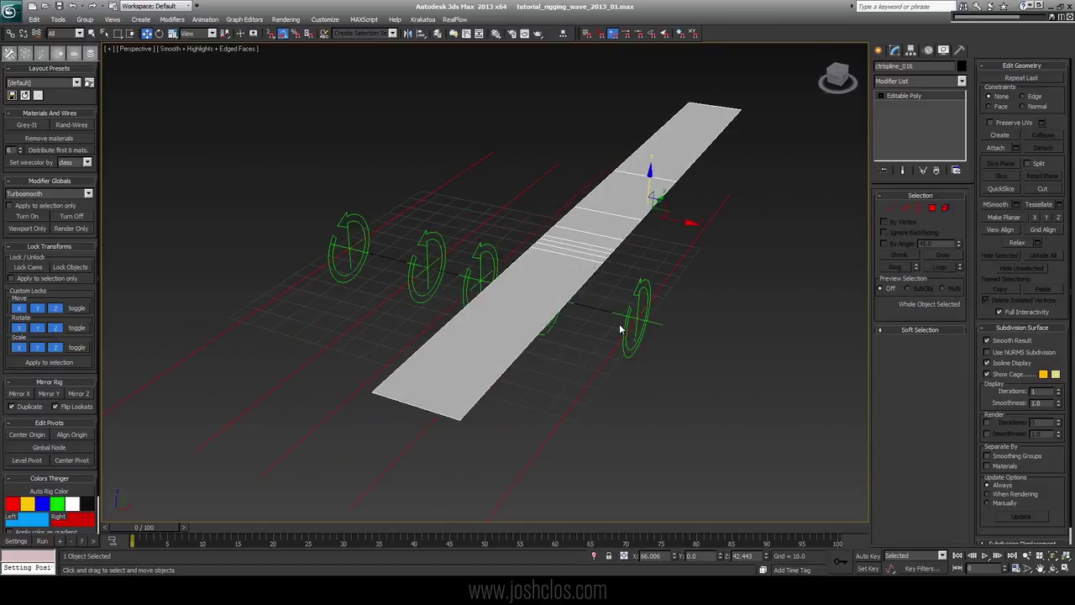
{"action": "middle_click_drag", "start_coordinate": [619, 323], "coordinate": [572, 185], "text": "alt"}
{"action": "key", "text": "1"}
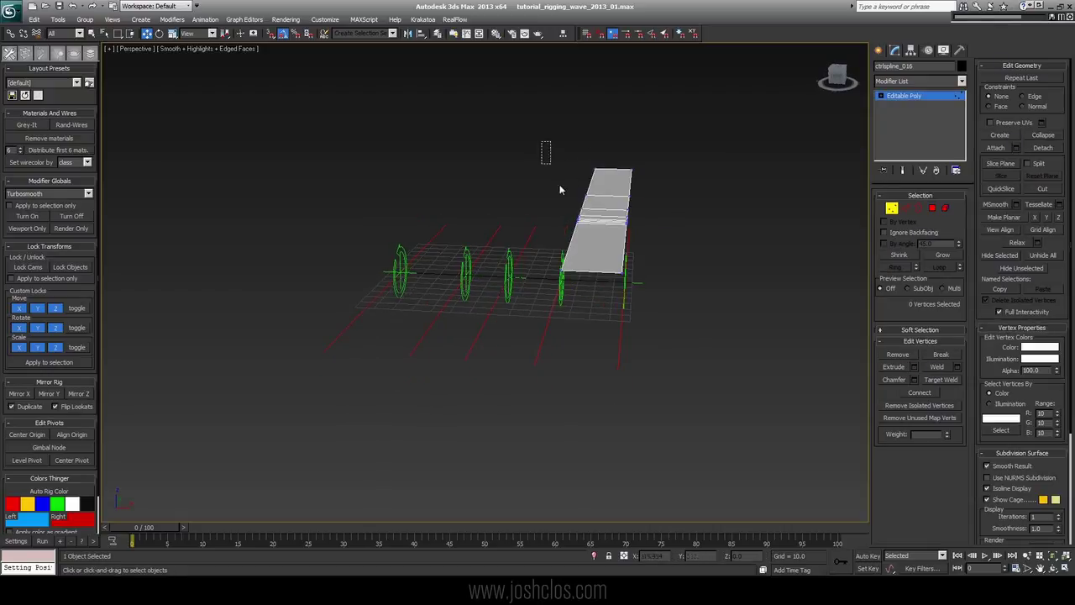
{"action": "left_click_drag", "start_coordinate": [560, 190], "coordinate": [597, 300]}
{"action": "middle_click_drag", "start_coordinate": [598, 300], "coordinate": [603, 122], "text": "alt"}
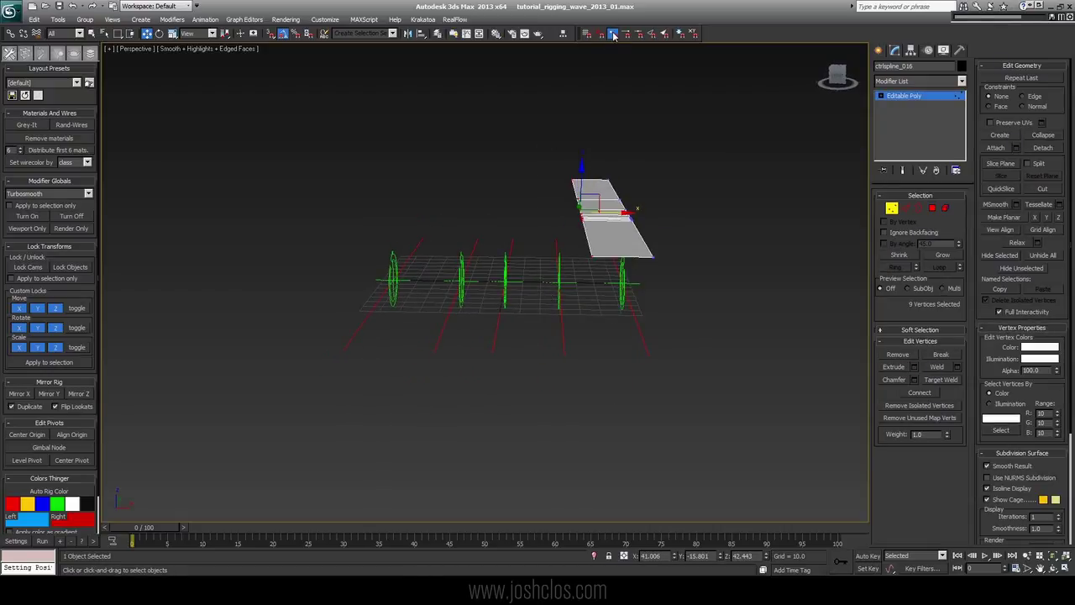
{"action": "key", "text": "s"}
{"action": "left_click_drag", "start_coordinate": [619, 214], "coordinate": [342, 349]}
{"action": "key", "text": "1"}
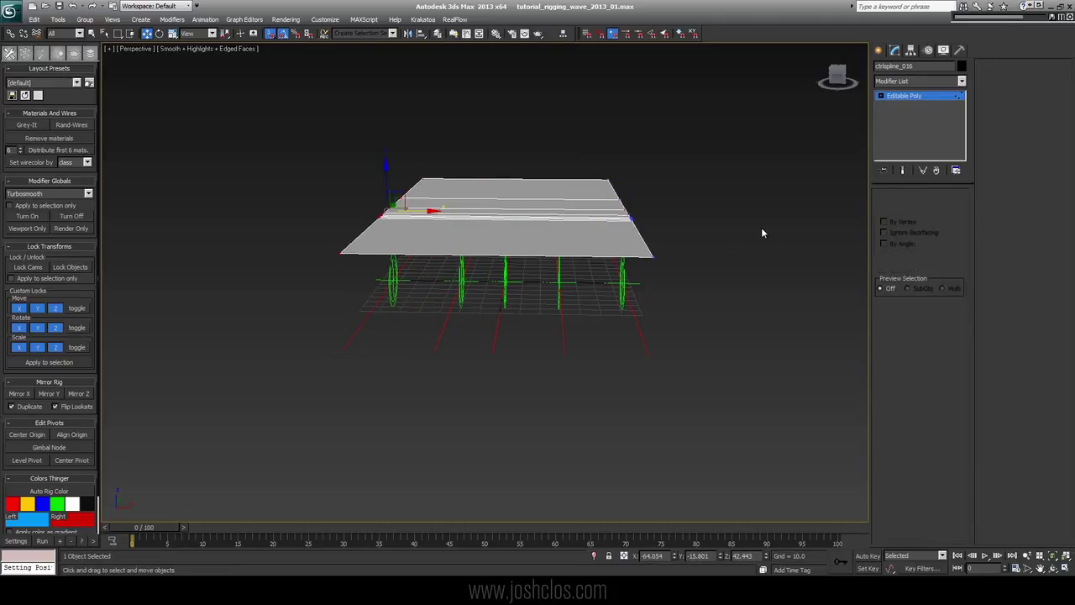
Step: Centre the pivot on the widened plane and align the plane to the world origin
{"action": "left_click", "coordinate": [71, 462]}
{"action": "left_click", "coordinate": [38, 435]}
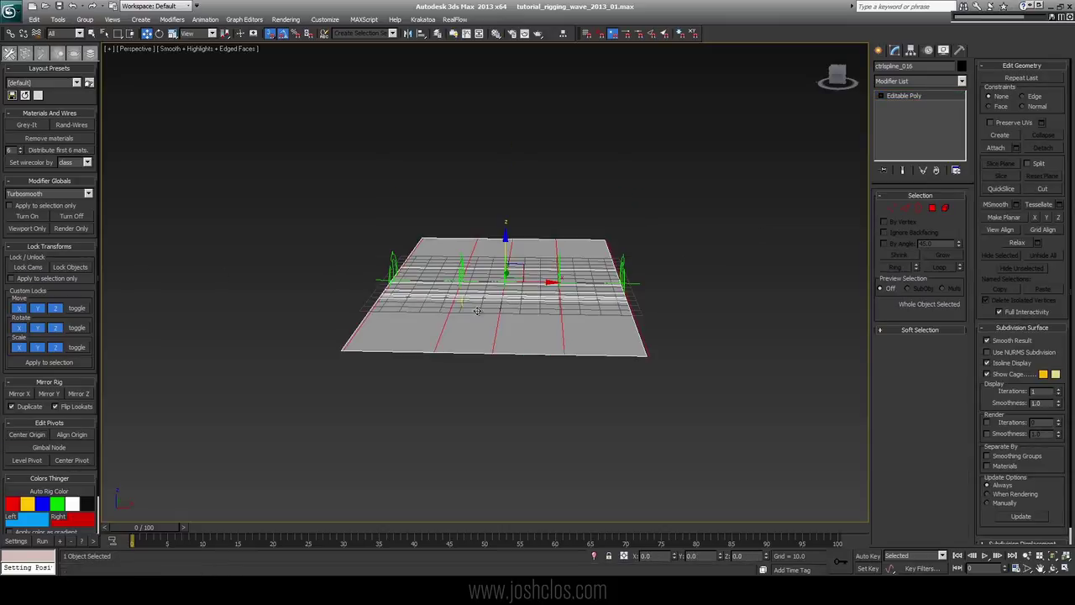
Step: Inspect the pivot position and orientation of the plane in pivot-only mode
{"action": "middle_click_drag", "start_coordinate": [642, 222], "coordinate": [584, 252], "text": "alt"}
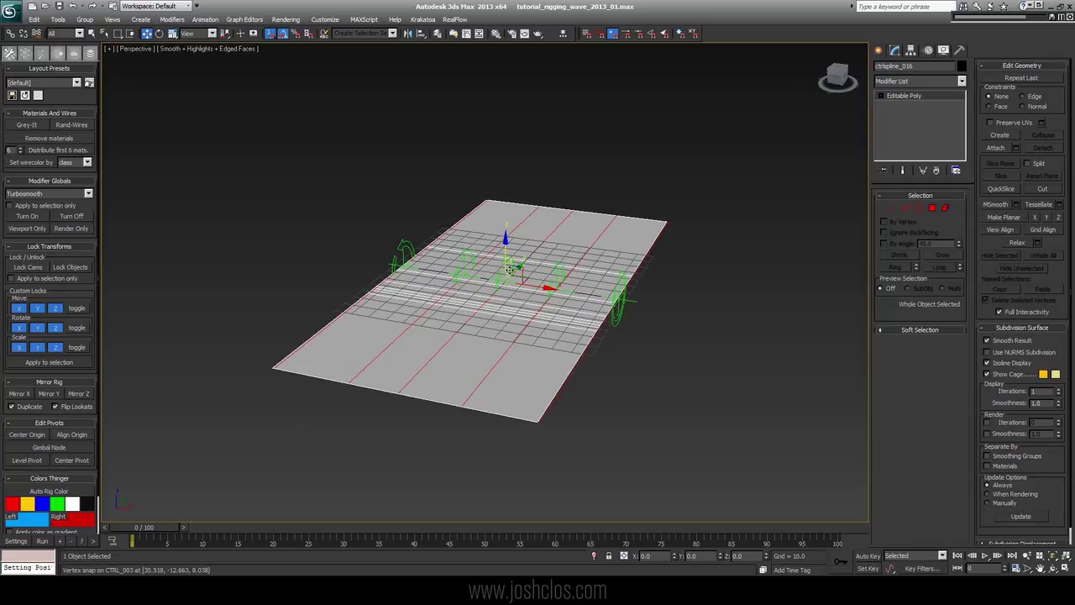
{"action": "left_click", "coordinate": [910, 52]}
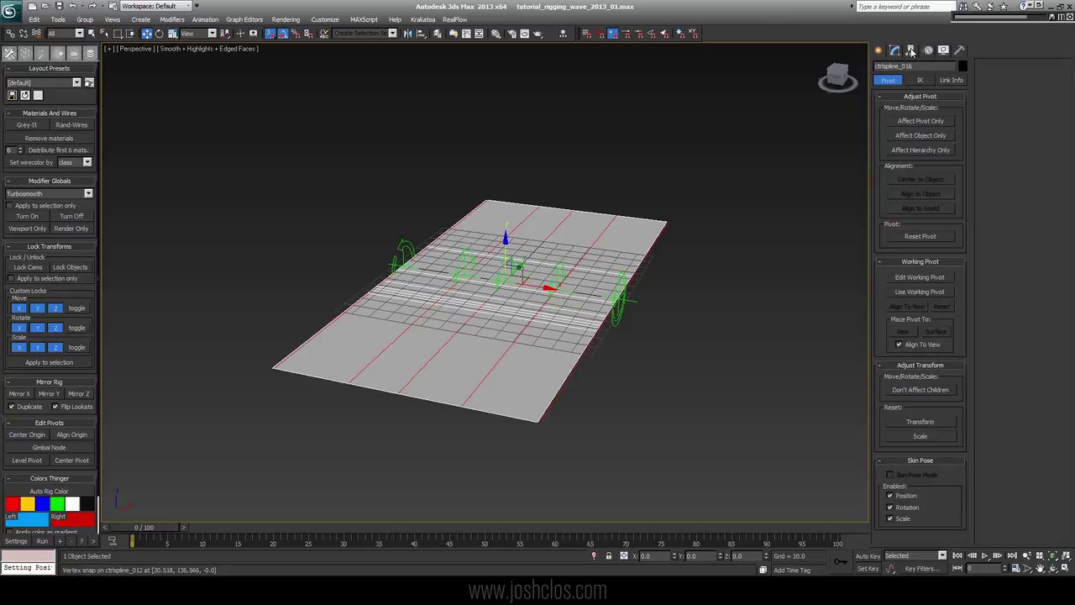
{"action": "left_click", "coordinate": [905, 117]}
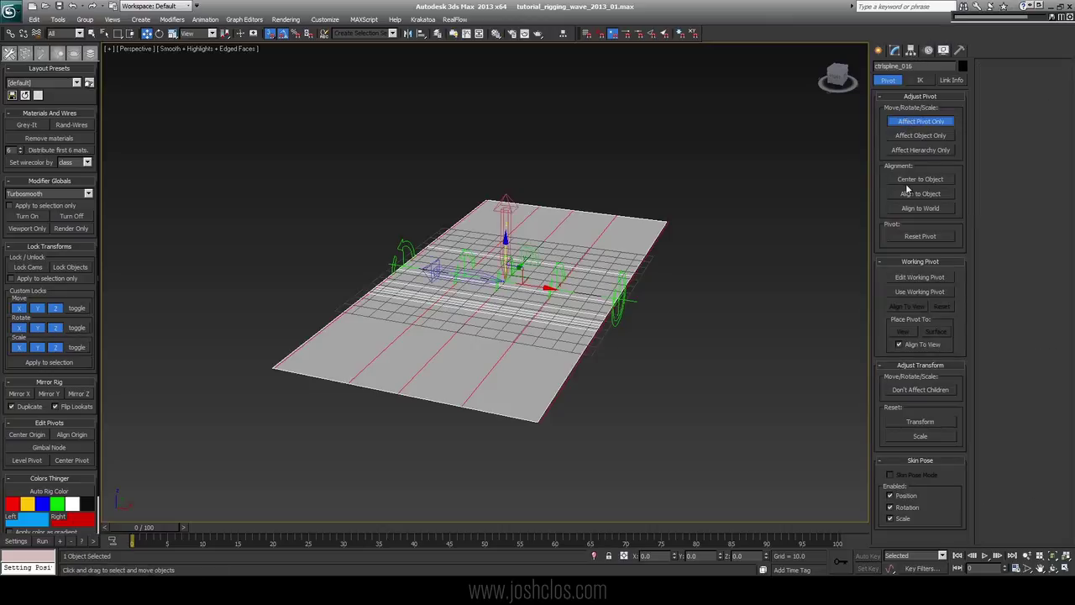
{"action": "left_click", "coordinate": [906, 125]}
{"action": "left_click", "coordinate": [895, 52]}
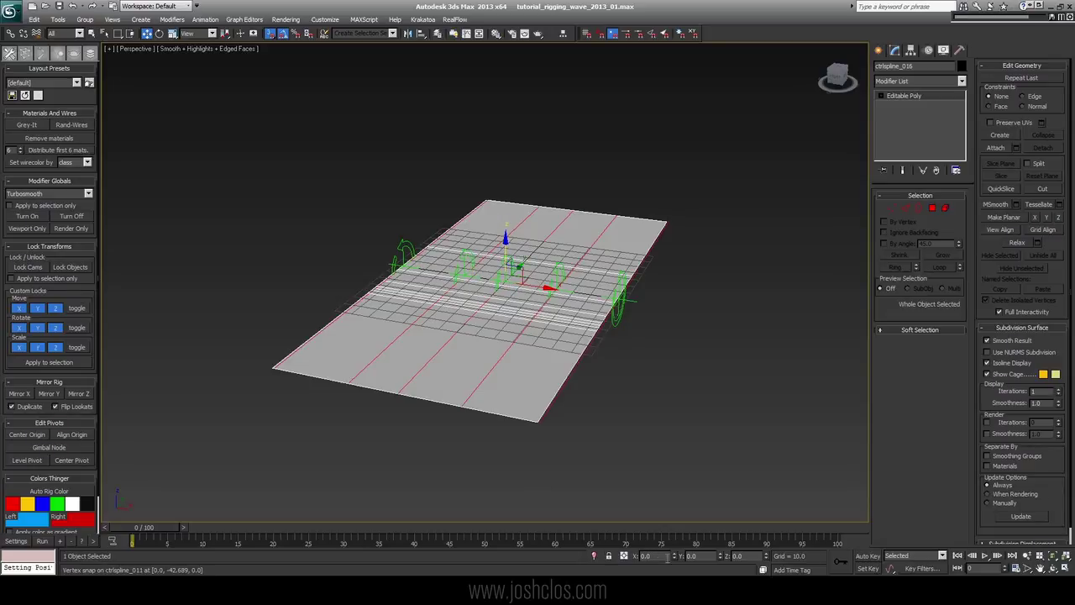
Step: Reset the plane's X and Y position values to 0
{"action": "left_click_drag", "start_coordinate": [677, 559], "coordinate": [677, 557]}
{"action": "right_click", "coordinate": [677, 557]}
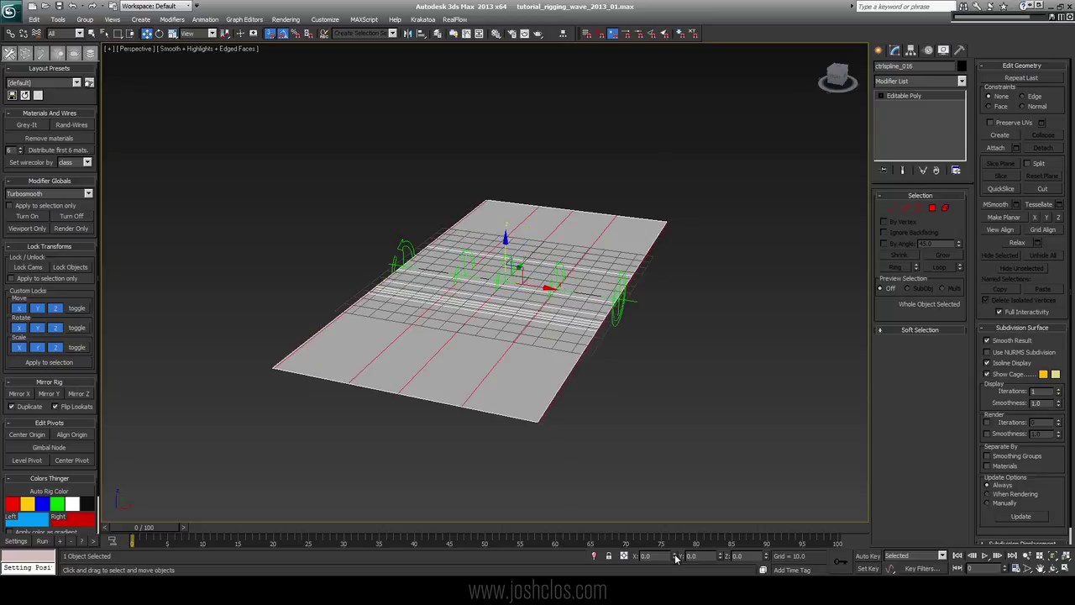
{"action": "right_click", "coordinate": [720, 557]}
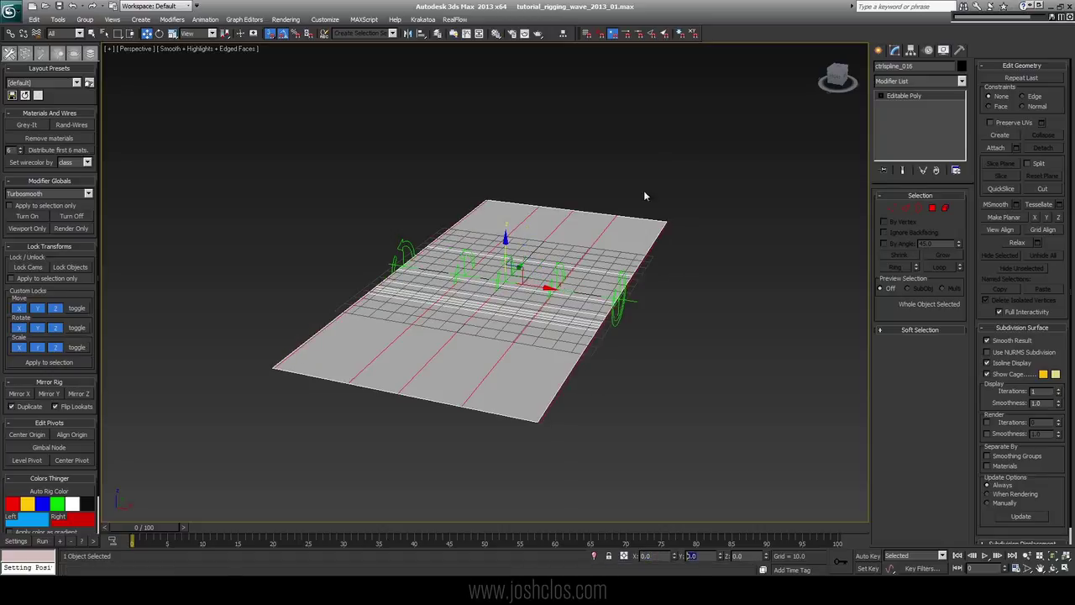
Step: Line up the vertices of the plane's outer long edge with the outermost control spline using snapping, and turn snapping off
{"action": "middle_click_drag", "start_coordinate": [468, 261], "coordinate": [491, 266]}
{"action": "middle_click_drag", "start_coordinate": [470, 324], "coordinate": [566, 336], "text": "alt"}
{"action": "key", "text": "1"}
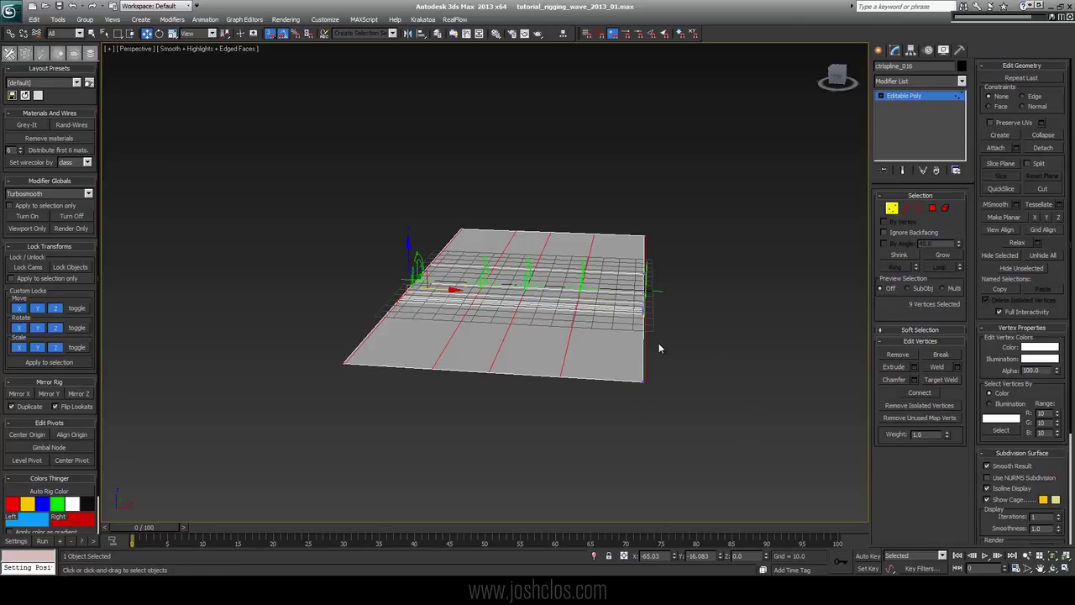
{"action": "middle_click_drag", "start_coordinate": [672, 337], "coordinate": [650, 326]}
{"action": "scroll", "coordinate": [652, 329], "scroll_direction": "up", "scroll_amount": 5}
{"action": "middle_click_drag", "start_coordinate": [746, 352], "coordinate": [756, 339], "text": "alt"}
{"action": "middle_click_drag", "start_coordinate": [756, 339], "coordinate": [689, 285]}
{"action": "left_click_drag", "start_coordinate": [810, 395], "coordinate": [640, 137]}
{"action": "middle_click_drag", "start_coordinate": [754, 255], "coordinate": [714, 259]}
{"action": "left_click_drag", "start_coordinate": [690, 208], "coordinate": [678, 335]}
{"action": "key", "text": "s"}
{"action": "key", "text": "1"}
{"action": "middle_click_drag", "start_coordinate": [422, 245], "coordinate": [468, 269]}
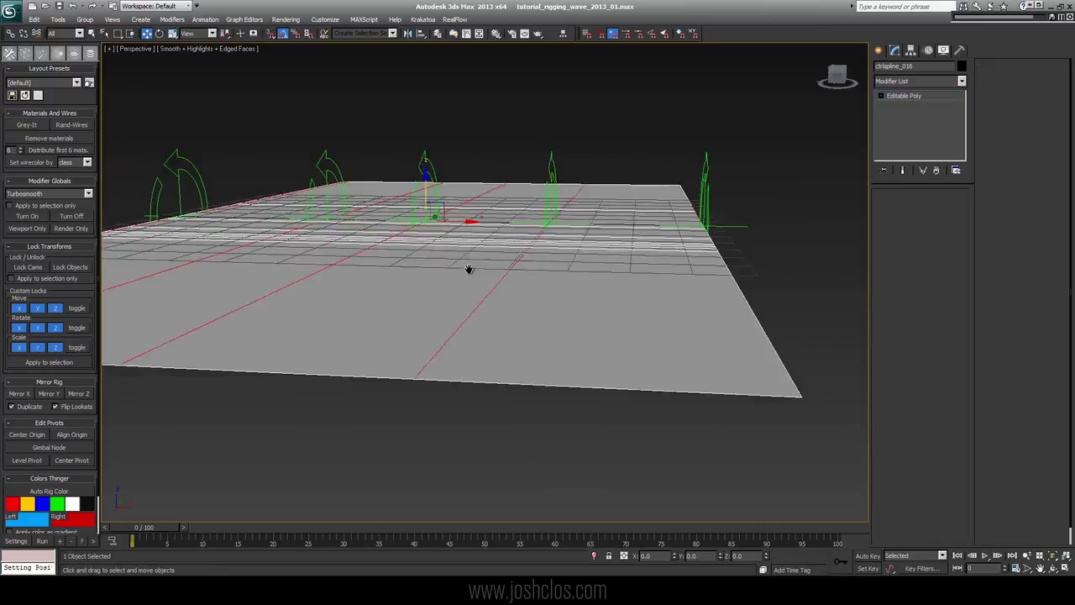
Step: Apply a Skin modifier to the plane
{"action": "scroll", "coordinate": [469, 271], "scroll_direction": "down", "scroll_amount": 4}
{"action": "middle_click_drag", "start_coordinate": [626, 190], "coordinate": [603, 227], "text": "alt"}
{"action": "middle_click_drag", "start_coordinate": [480, 224], "coordinate": [530, 218]}
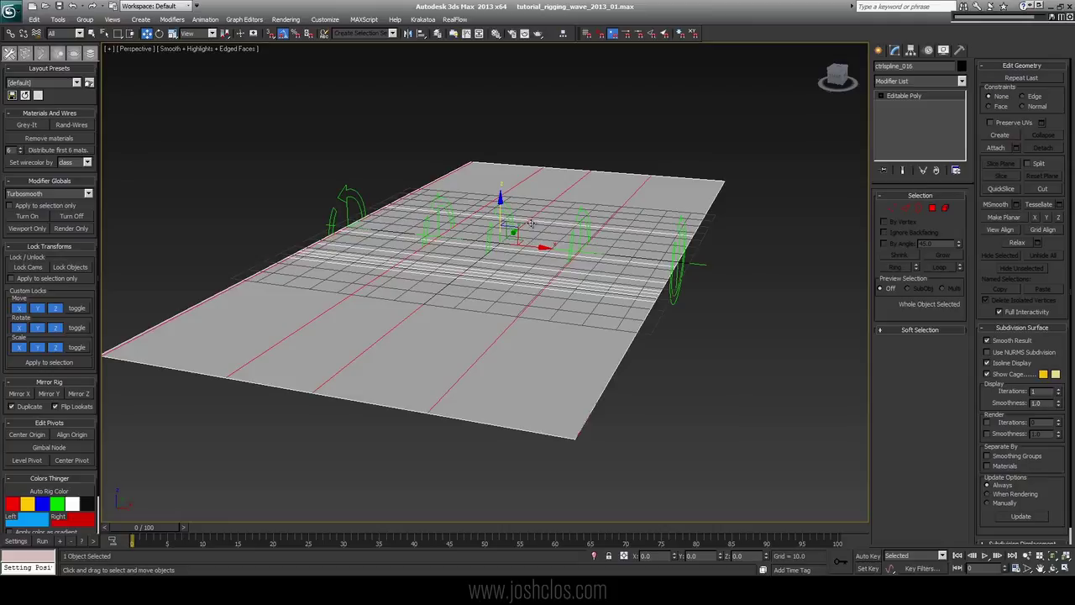
{"action": "middle_click_drag", "start_coordinate": [613, 208], "coordinate": [616, 286], "text": "alt"}
{"action": "type", "text": "xskin"}
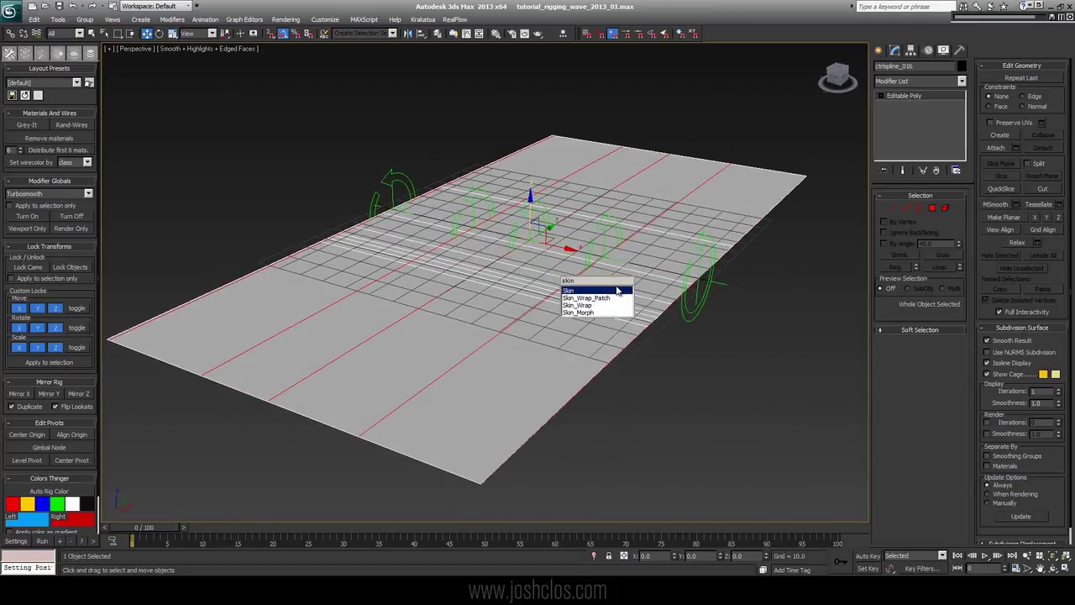
{"action": "key", "text": "Return"}
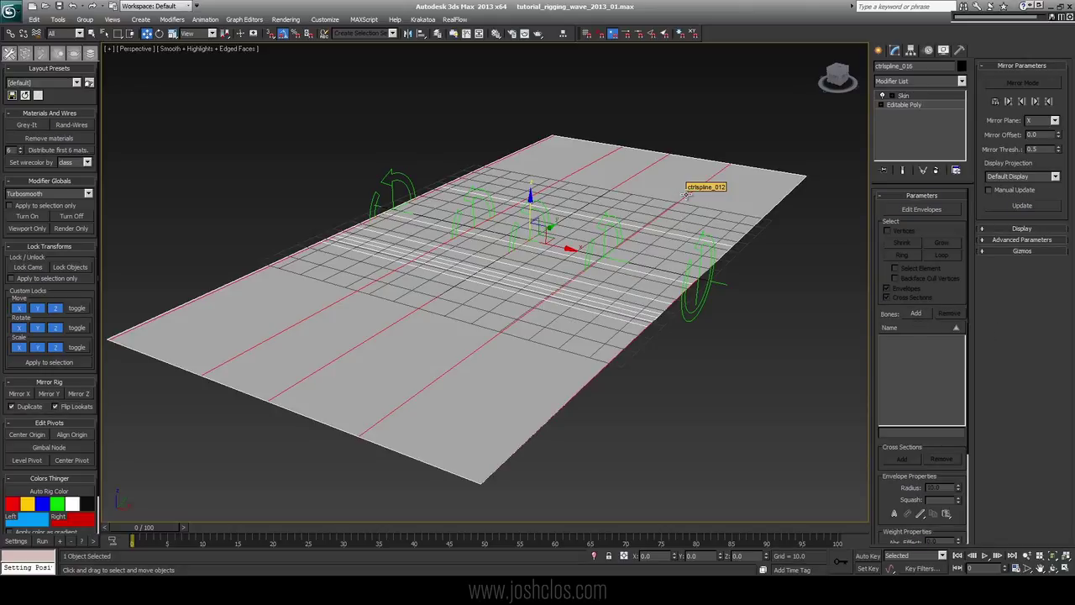
Step: Add the splines ctrlspline_011 through ctrlspline_015 as bones in the plane's Skin modifier
{"action": "left_click", "coordinate": [916, 314]}
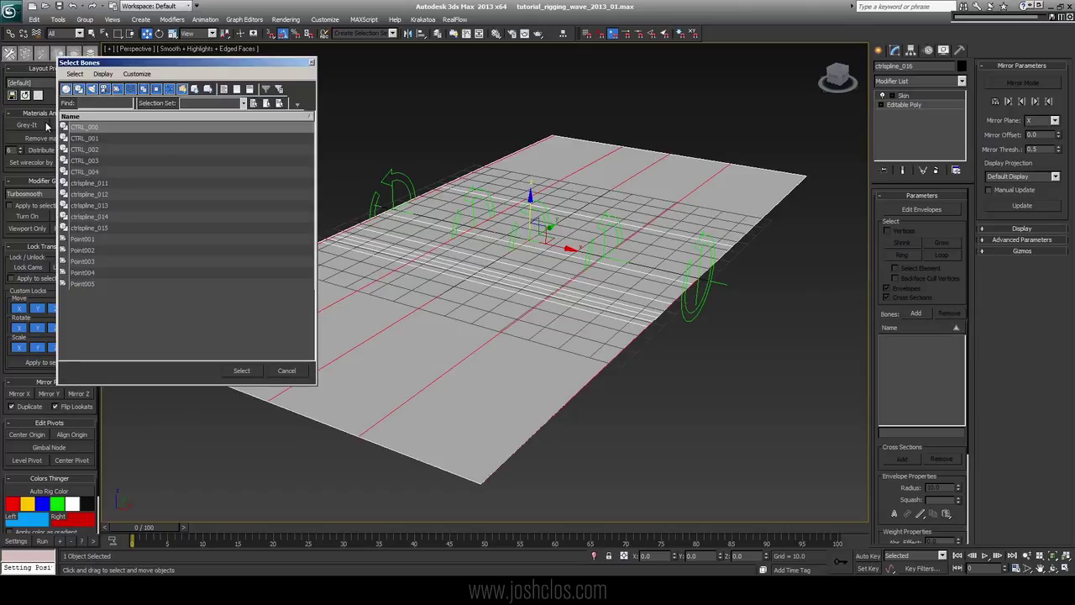
{"action": "left_click_drag", "start_coordinate": [114, 182], "coordinate": [111, 234]}
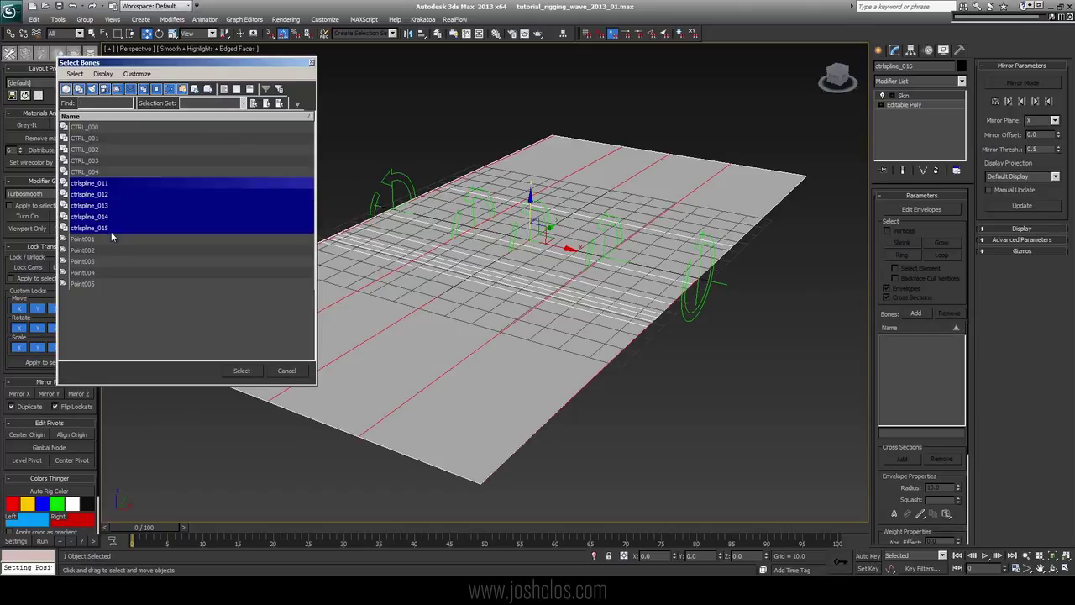
{"action": "left_click", "coordinate": [241, 370]}
Step: Scrub the animation to frame 31 and back to 0 to examine how the splines deform the plane
{"action": "left_click_drag", "start_coordinate": [147, 536], "coordinate": [353, 531]}
{"action": "key", "text": "w"}
{"action": "mouse_move", "coordinate": [483, 304]}
{"action": "middle_mouse_down", "text": "alt"}
{"action": "mouse_move", "coordinate": [434, 294]}
{"action": "mouse_move", "coordinate": [477, 300]}
{"action": "middle_mouse_up", "text": "alt"}
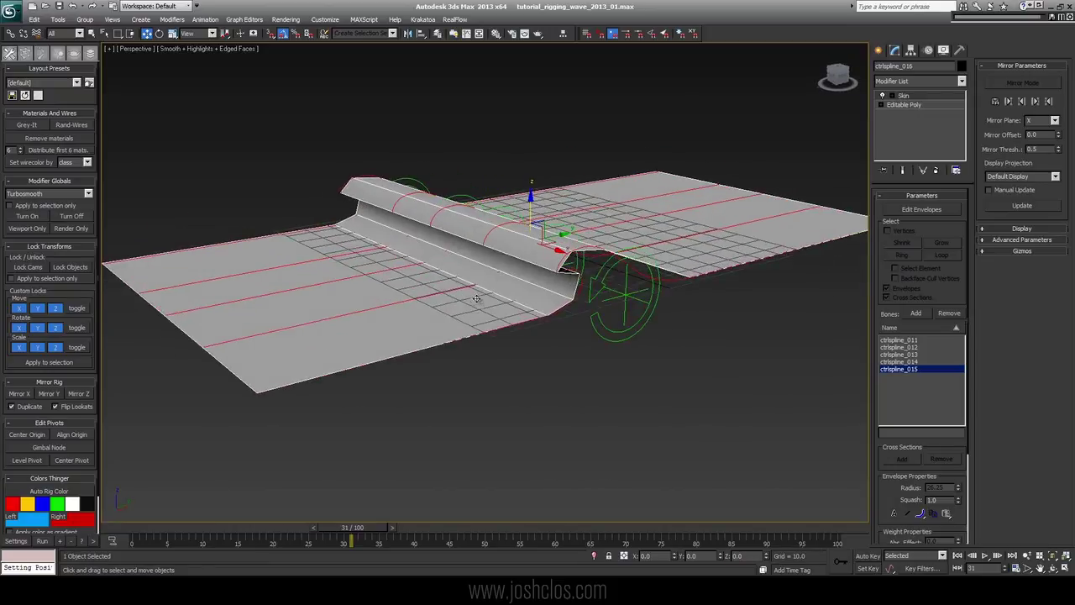
{"action": "middle_click_drag", "start_coordinate": [417, 317], "coordinate": [409, 414], "text": "alt"}
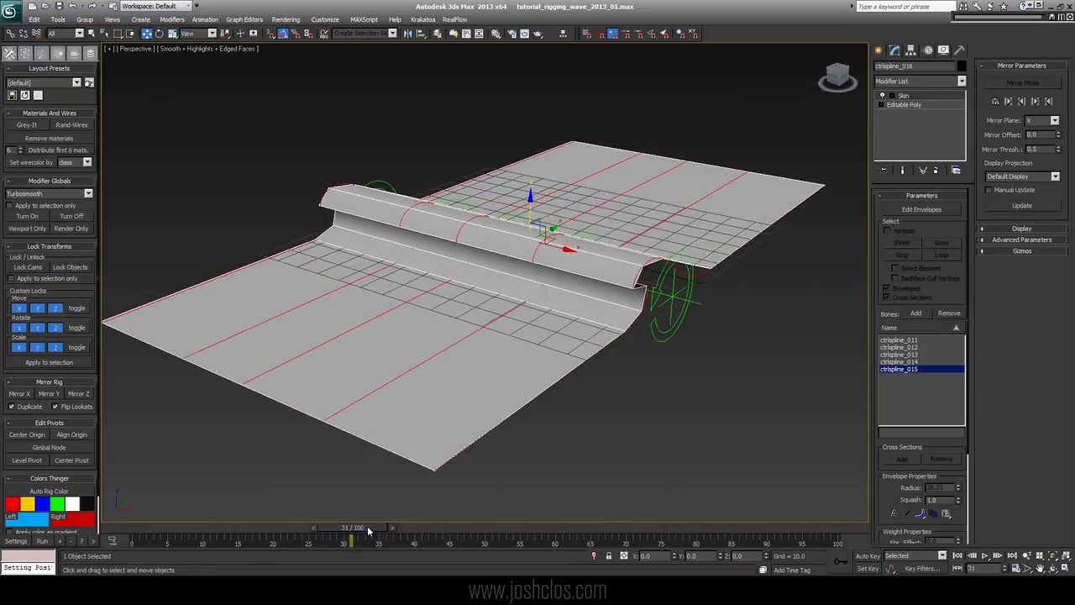
{"action": "left_click_drag", "start_coordinate": [367, 526], "coordinate": [199, 467]}
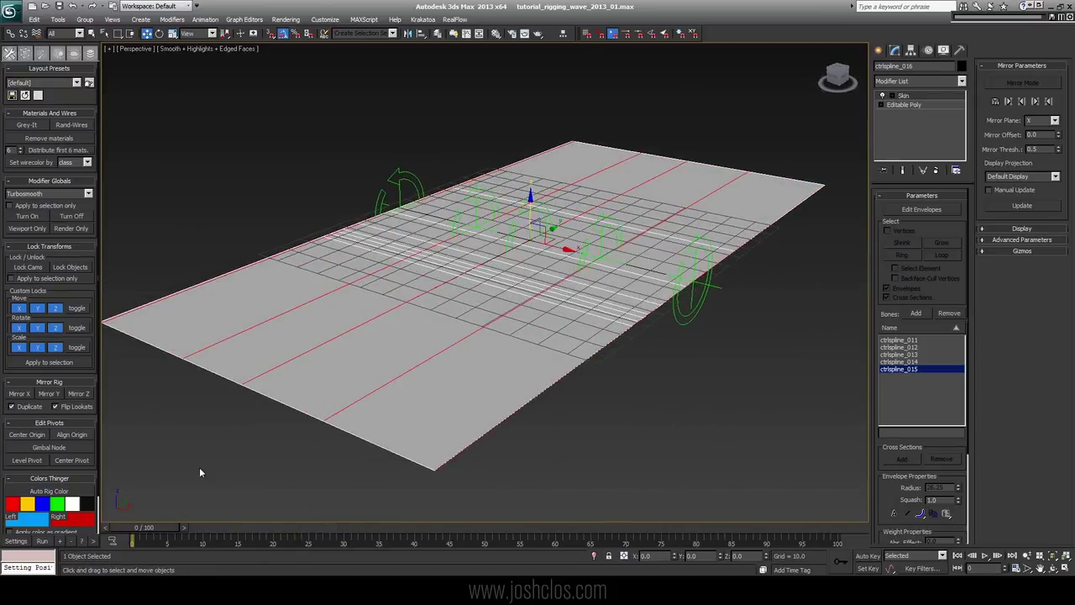
Step: Stagger the arrow controls' animation by leaving the farthest one unshifted and delaying the others, with the three nearest keyed at frames 7 and 87
{"action": "left_click", "coordinate": [753, 386]}
{"action": "middle_click_drag", "start_coordinate": [640, 238], "coordinate": [504, 229]}
{"action": "left_click_drag", "start_coordinate": [509, 223], "coordinate": [481, 257]}
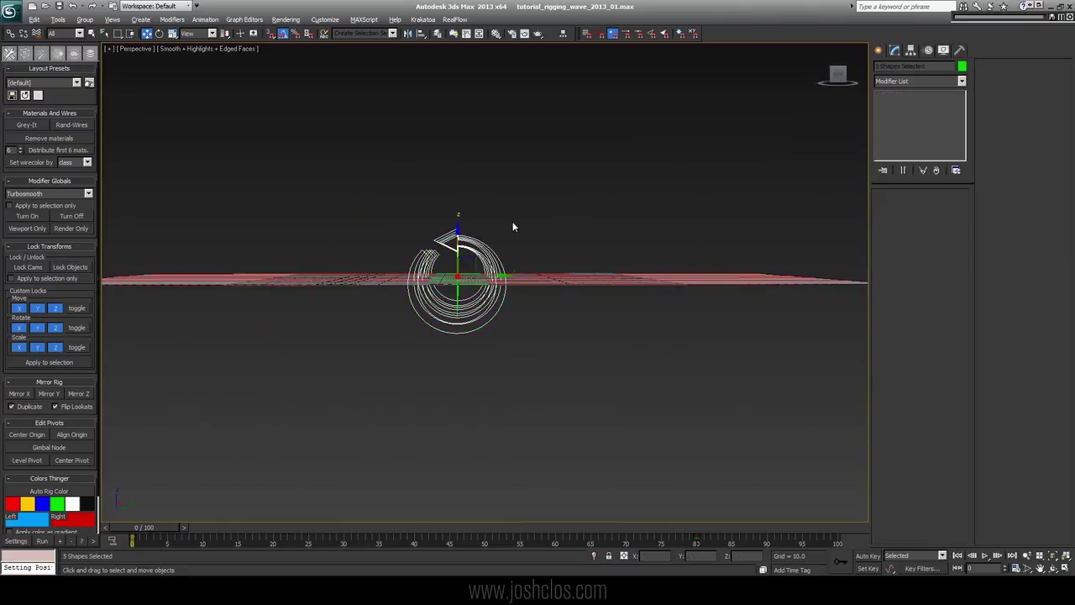
{"action": "middle_click_drag", "start_coordinate": [512, 227], "coordinate": [403, 180], "text": "alt"}
{"action": "left_click_drag", "start_coordinate": [367, 196], "coordinate": [377, 218], "text": "alt"}
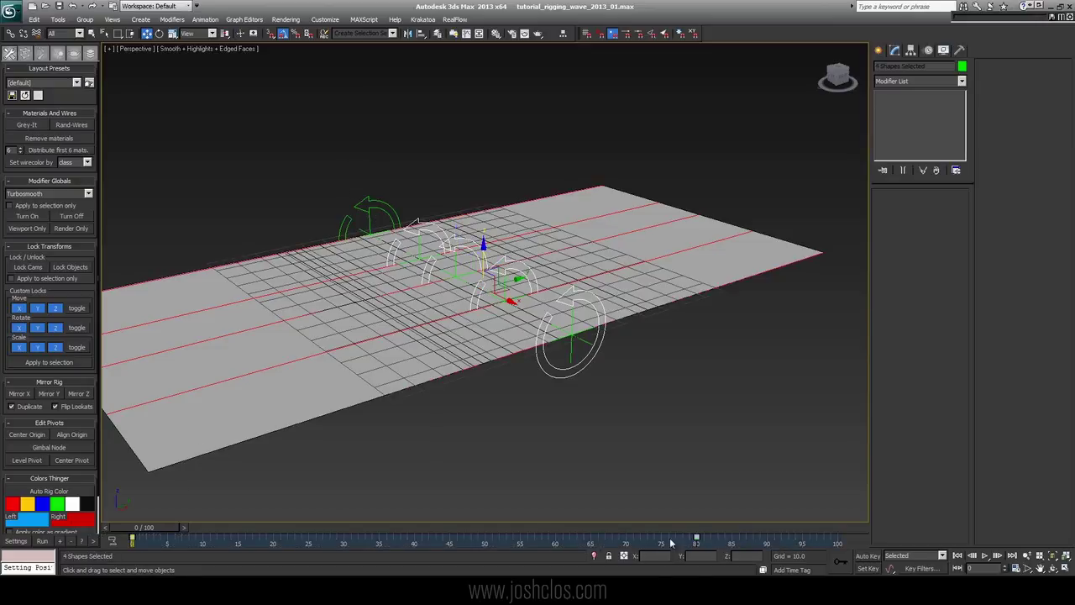
{"action": "left_click_drag", "start_coordinate": [378, 141], "coordinate": [434, 233]}
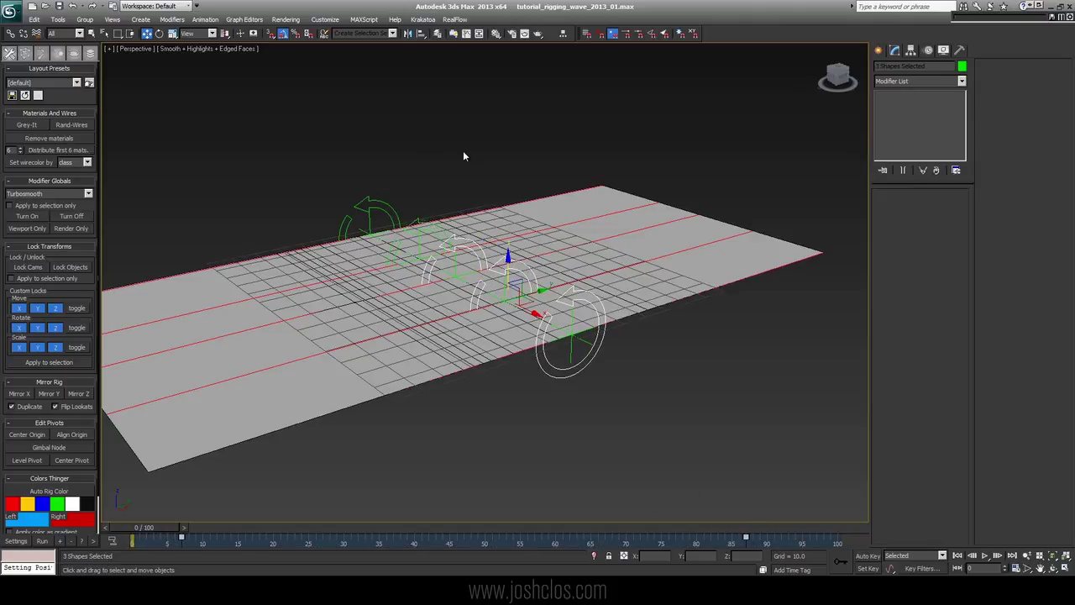
Step: Shift the keys of the two nearest arrow controls to frames 10 and 90, and continue the stagger on CTRL_004 alone
{"action": "left_click", "coordinate": [420, 261], "text": "alt"}
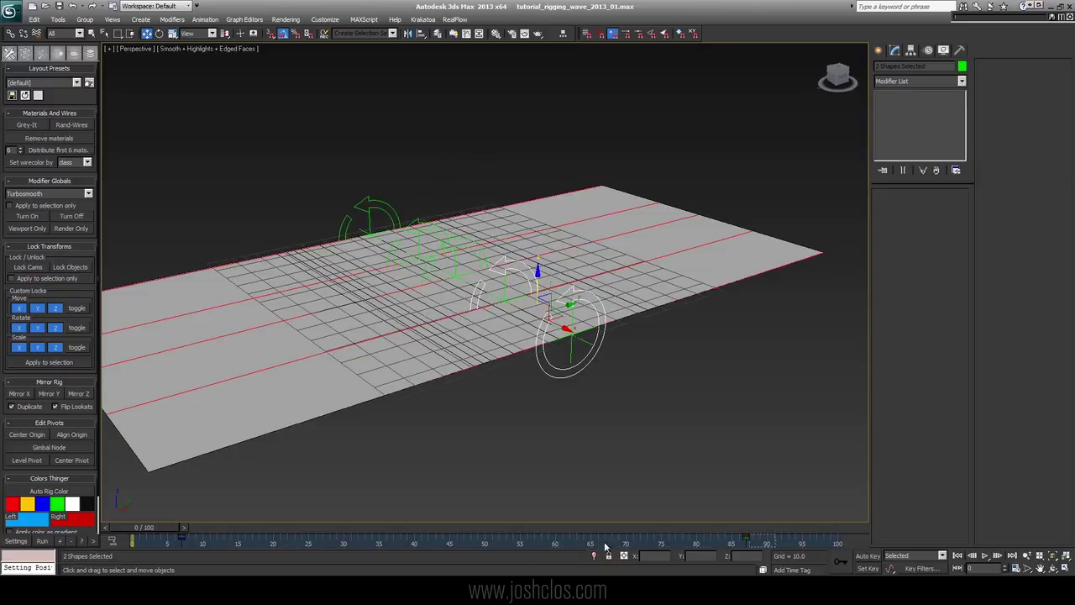
{"action": "left_click_drag", "start_coordinate": [745, 542], "coordinate": [766, 542]}
{"action": "left_click_drag", "start_coordinate": [540, 146], "coordinate": [478, 281], "text": "alt"}
{"action": "left_click", "coordinate": [570, 370]}
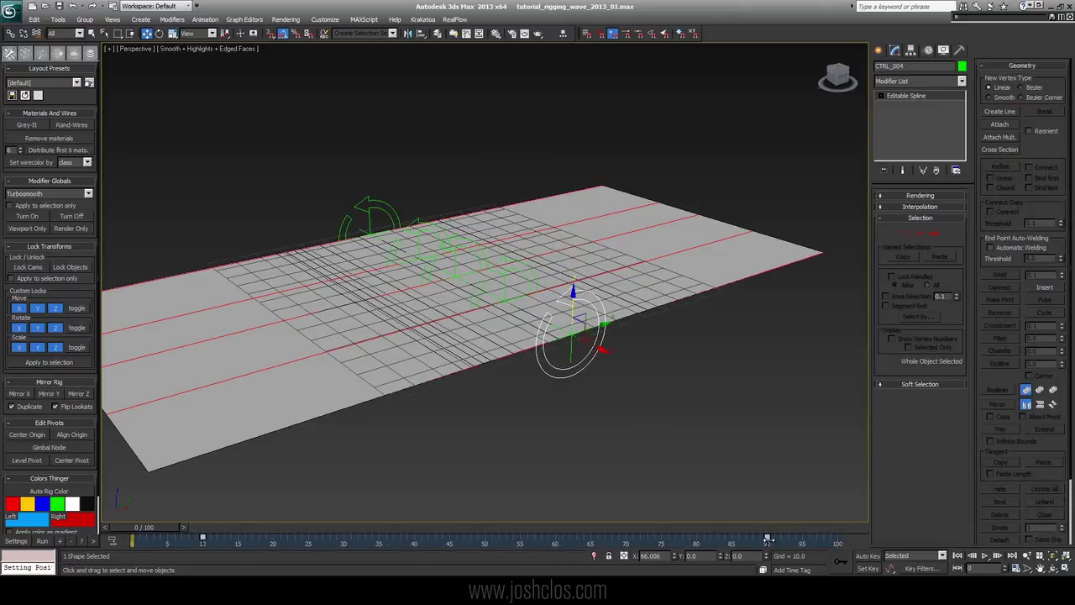
{"action": "left_click", "coordinate": [699, 364]}
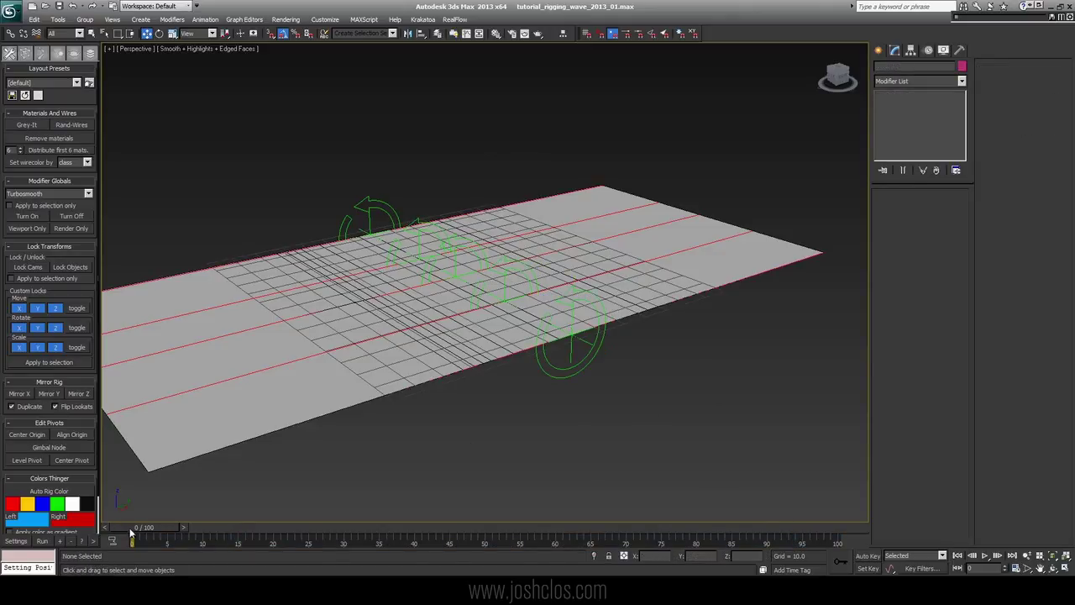
Step: Scrub to about frame 32 and examine the staggered wave with the edge display off
{"action": "left_click_drag", "start_coordinate": [131, 536], "coordinate": [371, 540]}
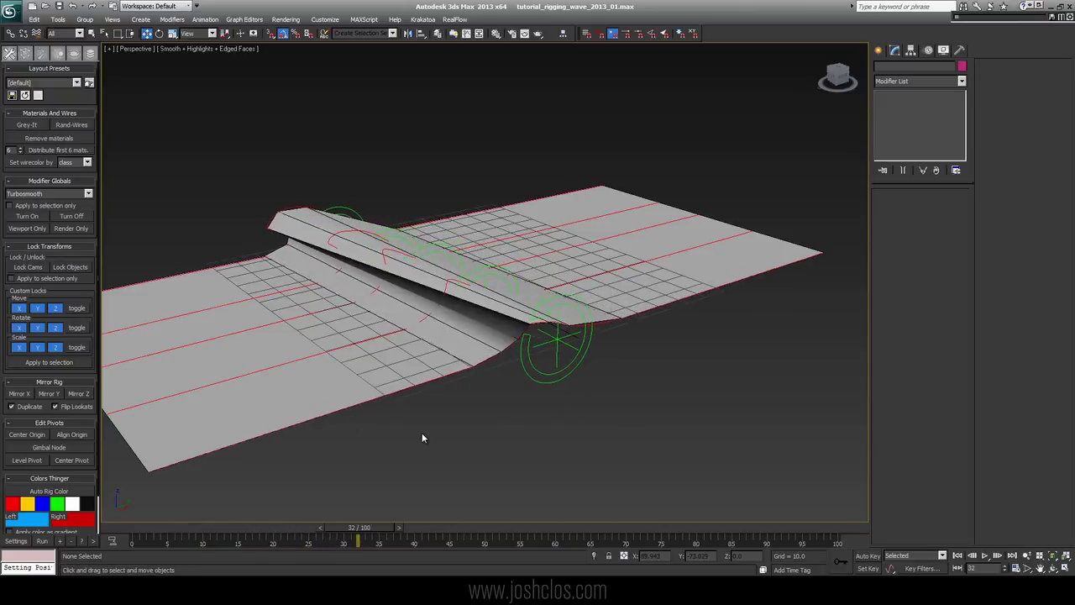
{"action": "key", "text": "F4"}
{"action": "middle_click_drag", "start_coordinate": [389, 314], "coordinate": [433, 340], "text": "alt"}
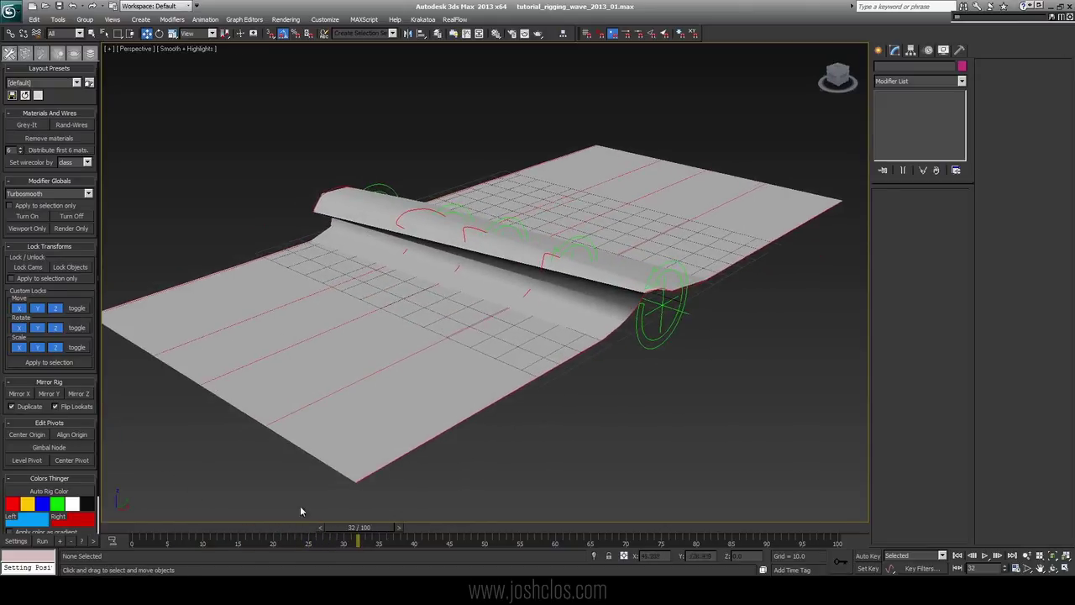
{"action": "mouse_move", "coordinate": [362, 537]}
{"action": "left_mouse_down"}
{"action": "mouse_move", "coordinate": [504, 544]}
{"action": "mouse_move", "coordinate": [295, 542]}
{"action": "mouse_move", "coordinate": [365, 543]}
{"action": "left_mouse_up"}
Step: Apply a TurboSmooth modifier to the wave plane and place it below Skin in the modifier stack
{"action": "key", "text": "w"}
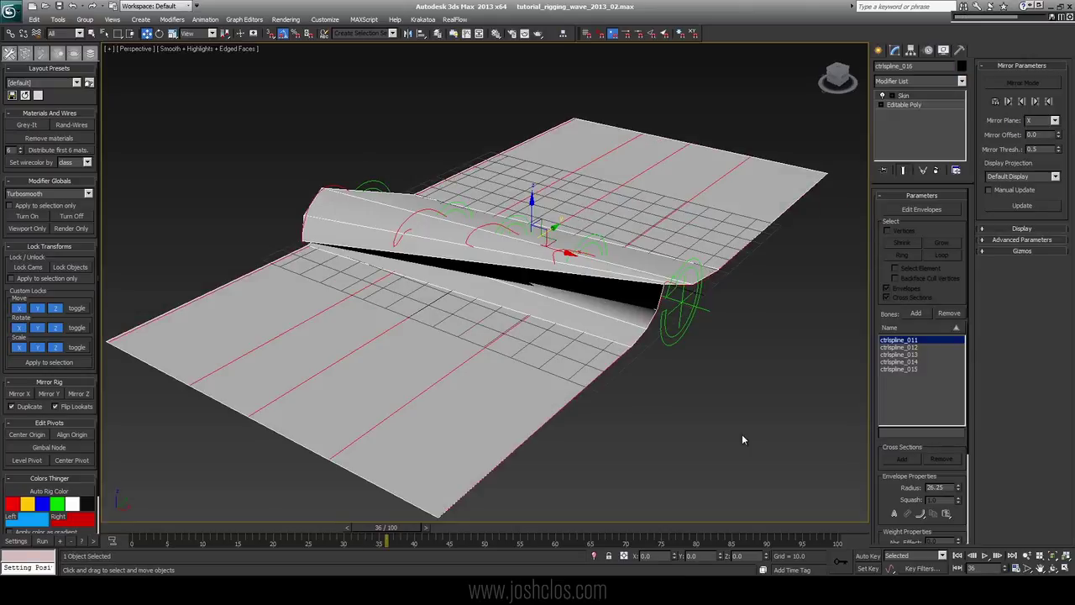
{"action": "middle_click_drag", "start_coordinate": [662, 332], "coordinate": [660, 327], "text": "alt"}
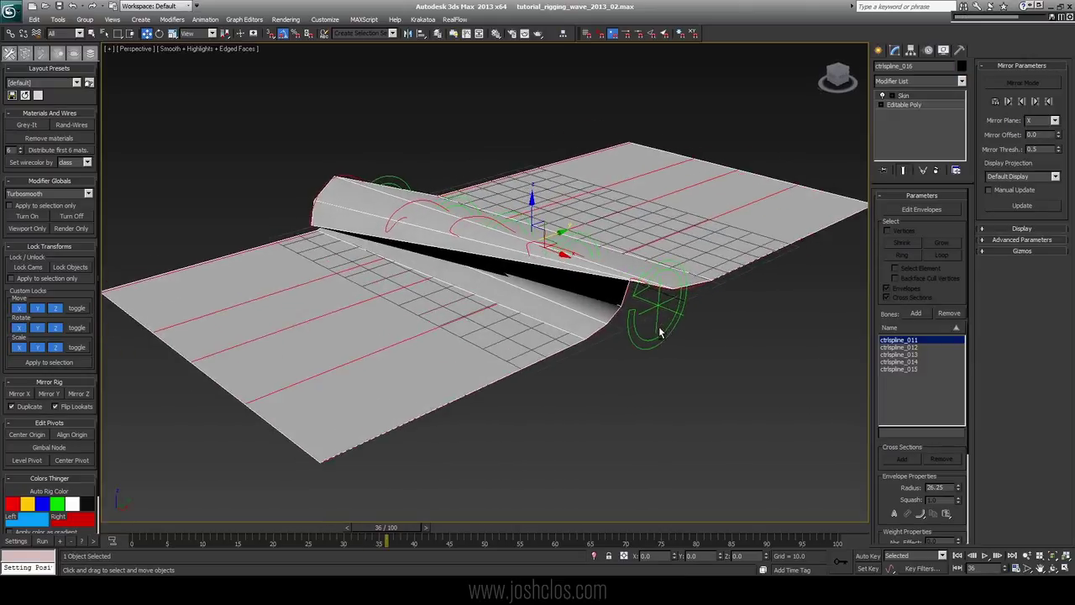
{"action": "type", "text": "tu"}
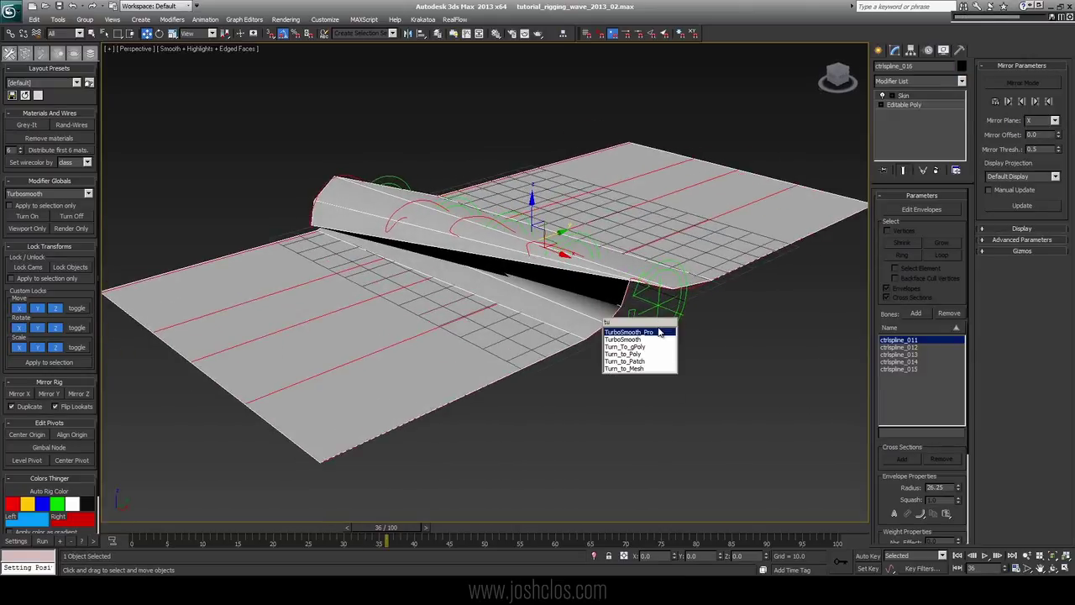
{"action": "key", "text": "Down"}
{"action": "key", "text": "Return"}
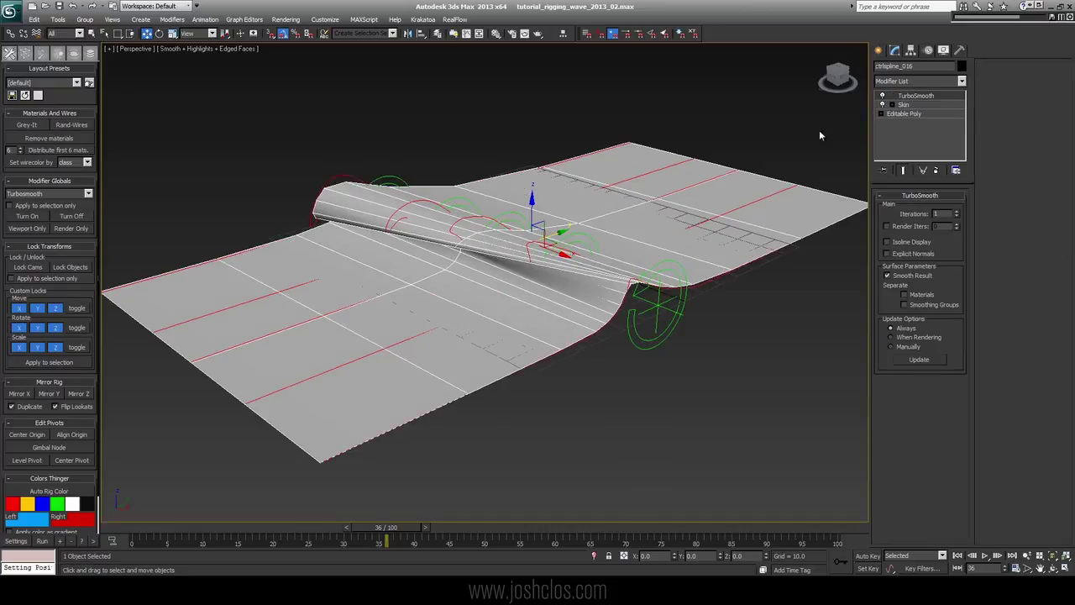
{"action": "left_click_drag", "start_coordinate": [918, 108], "coordinate": [916, 112]}
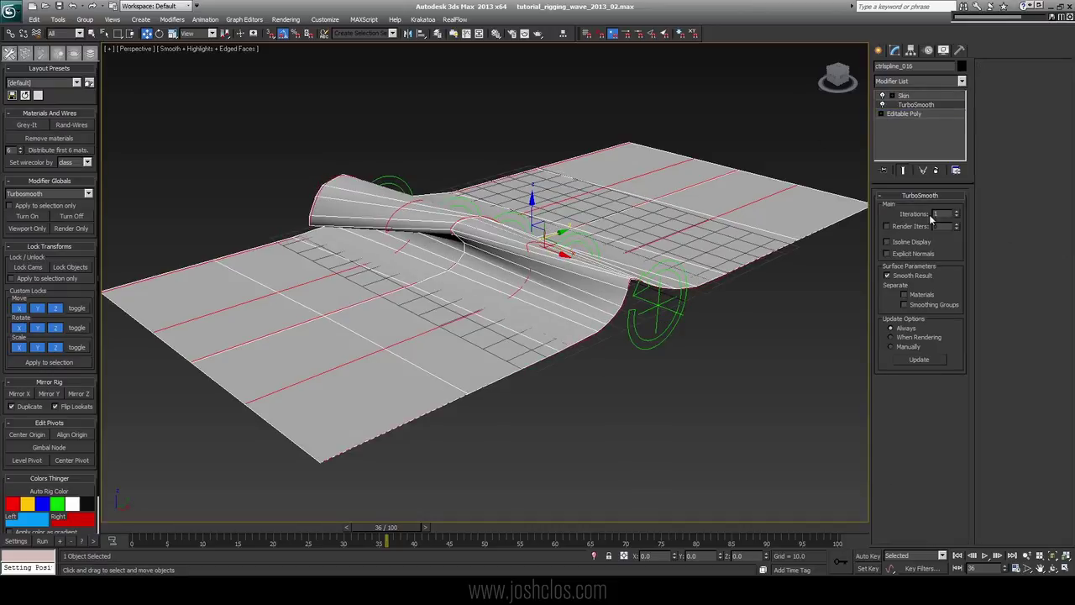
Step: Set the TurboSmooth modifier to 2 iterations, comparing smoothing levels on the curled wave at frame 40
{"action": "middle_click_drag", "start_coordinate": [523, 169], "coordinate": [364, 381], "text": "alt"}
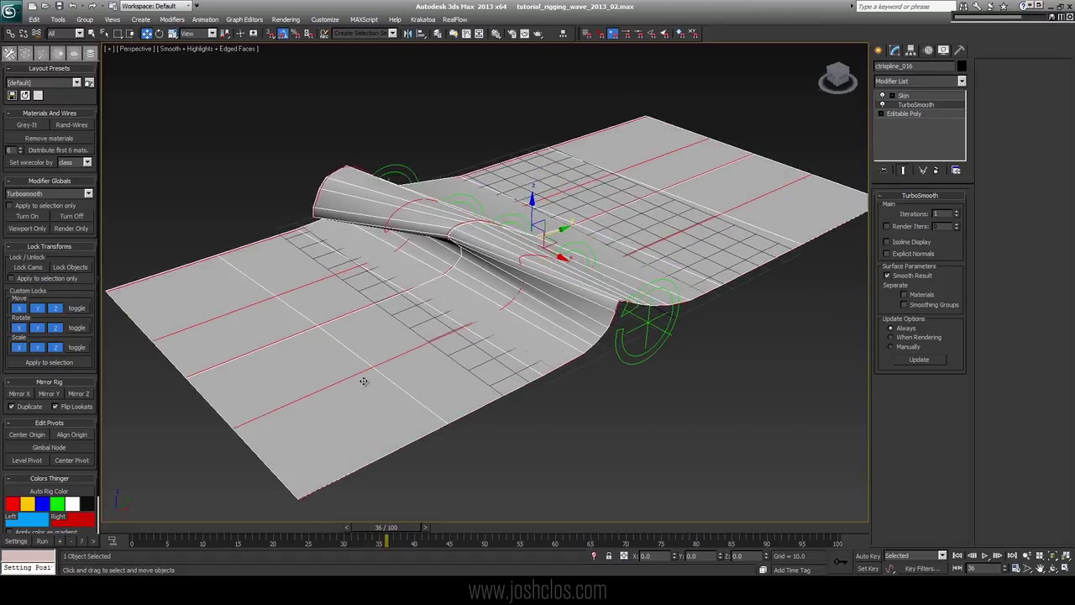
{"action": "left_click_drag", "start_coordinate": [378, 527], "coordinate": [413, 527]}
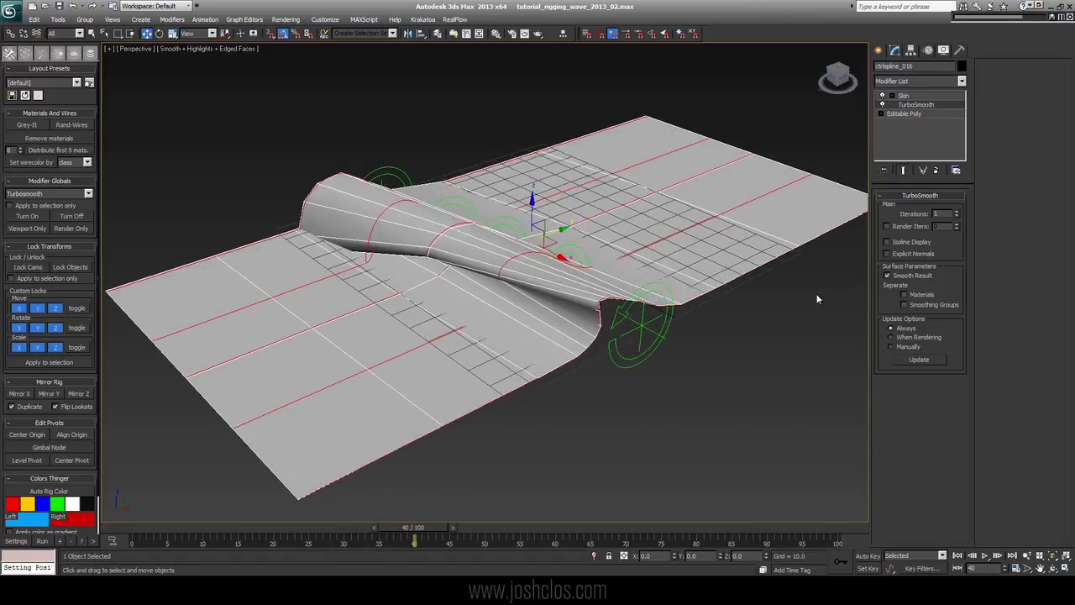
{"action": "left_click", "coordinate": [956, 213]}
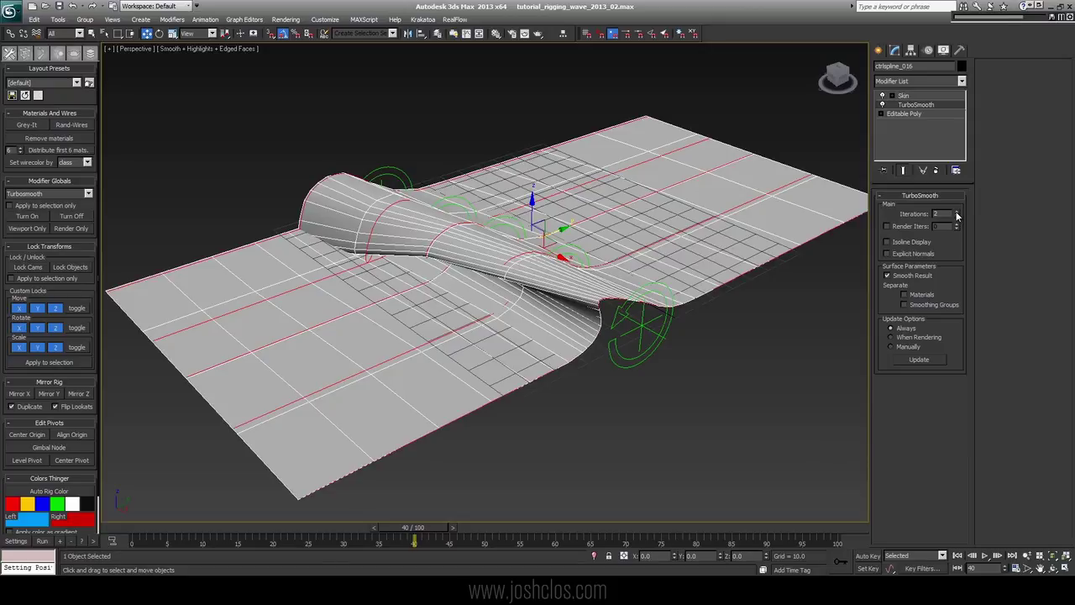
{"action": "middle_click_drag", "start_coordinate": [409, 266], "coordinate": [623, 271], "text": "alt"}
{"action": "key", "text": "F4"}
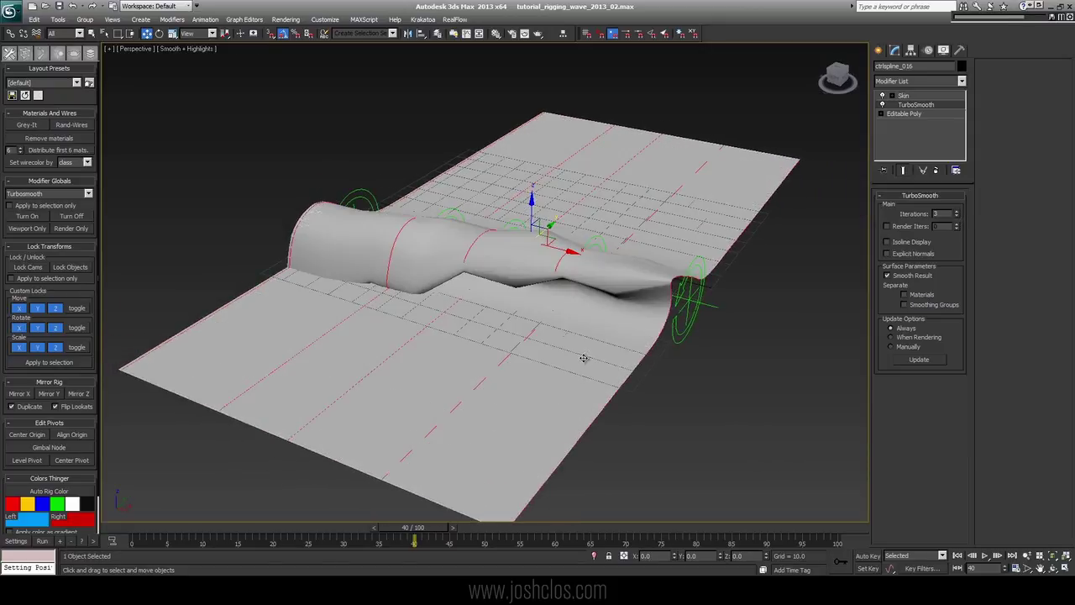
{"action": "key", "text": "F4"}
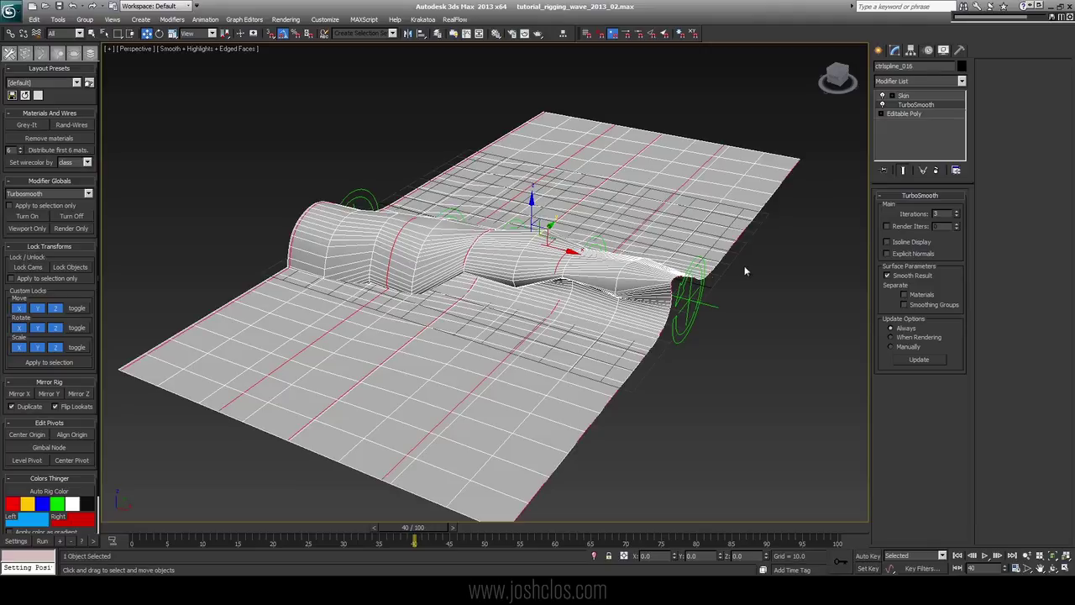
{"action": "left_click", "coordinate": [957, 217]}
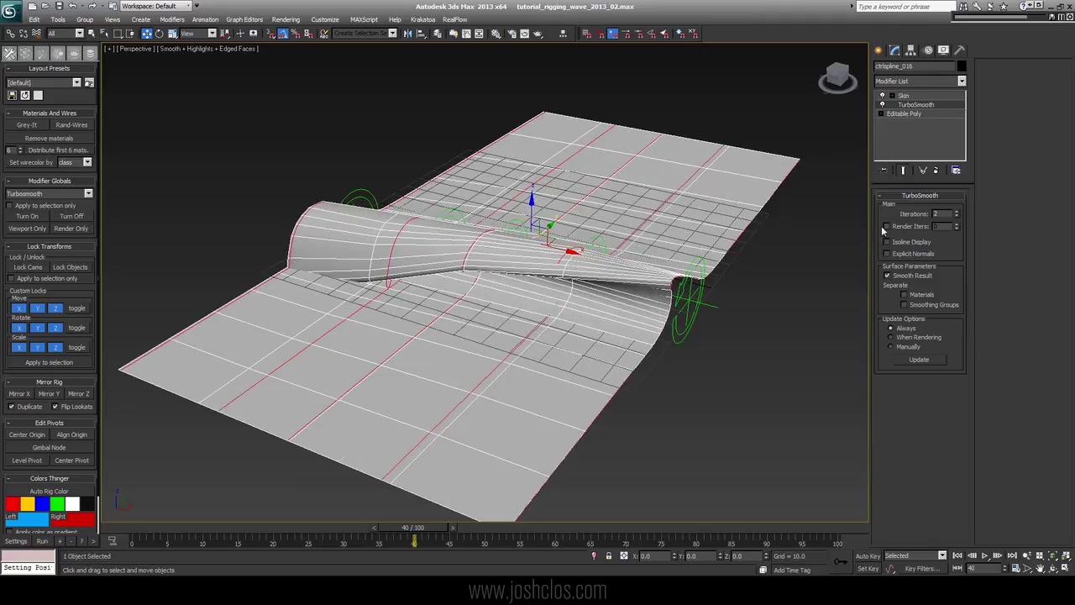
Step: Move the middle arrow control CTRL_000 along Y to 2.125 and inspect the shaded bend in the wave
{"action": "left_click_drag", "start_coordinate": [601, 263], "coordinate": [552, 243], "text": "alt"}
{"action": "left_click", "coordinate": [504, 221]}
{"action": "middle_click_drag", "start_coordinate": [548, 244], "coordinate": [596, 282], "text": "alt"}
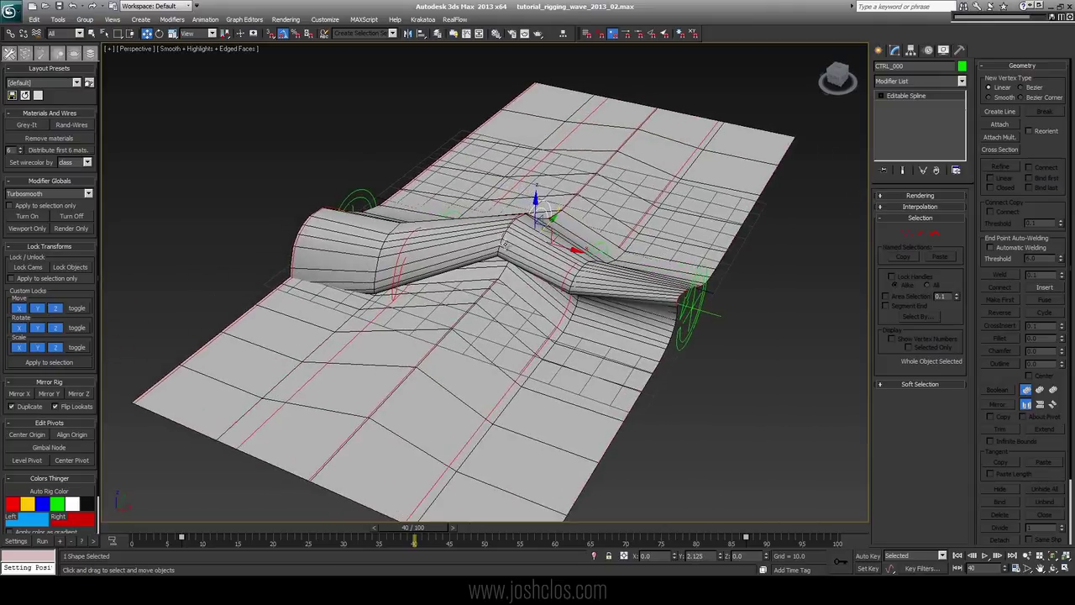
{"action": "key", "text": "F4"}
{"action": "middle_click_drag", "start_coordinate": [598, 332], "coordinate": [531, 274], "text": "alt"}
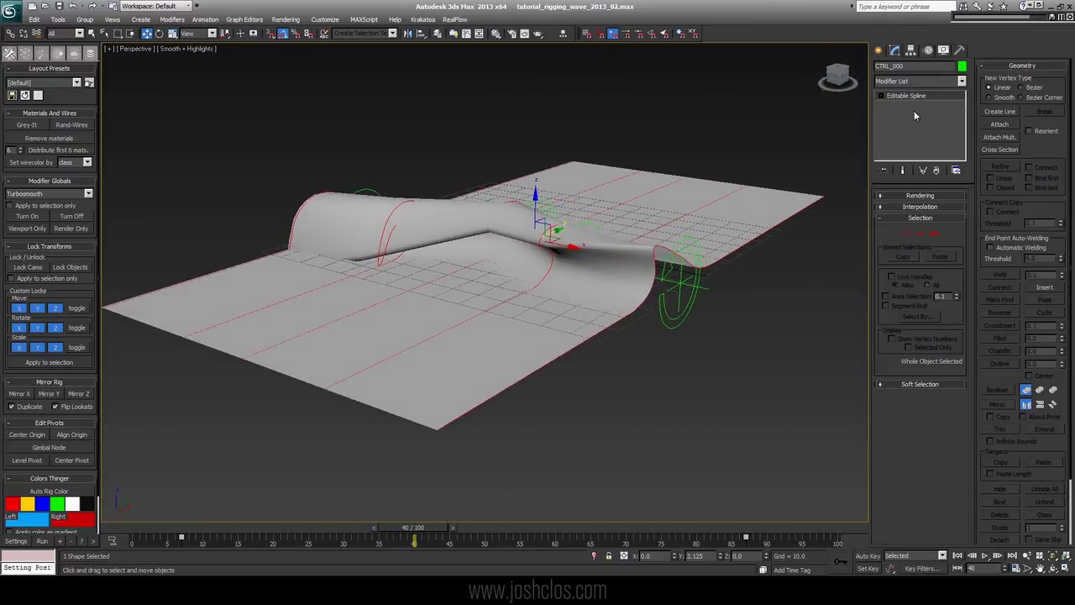
Step: Apply a second TurboSmooth modifier with 1 iteration above Skin on the wave plane
{"action": "left_click", "coordinate": [651, 200]}
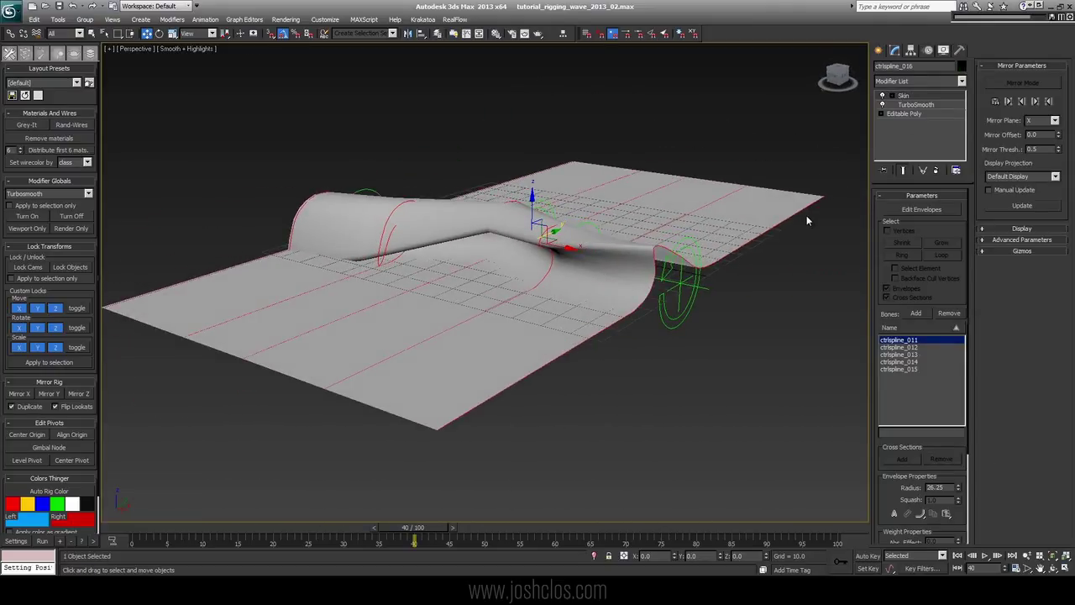
{"action": "key", "text": "Tab"}
{"action": "type", "text": "t"}
{"action": "key", "text": "Down"}
{"action": "key", "text": "Return"}
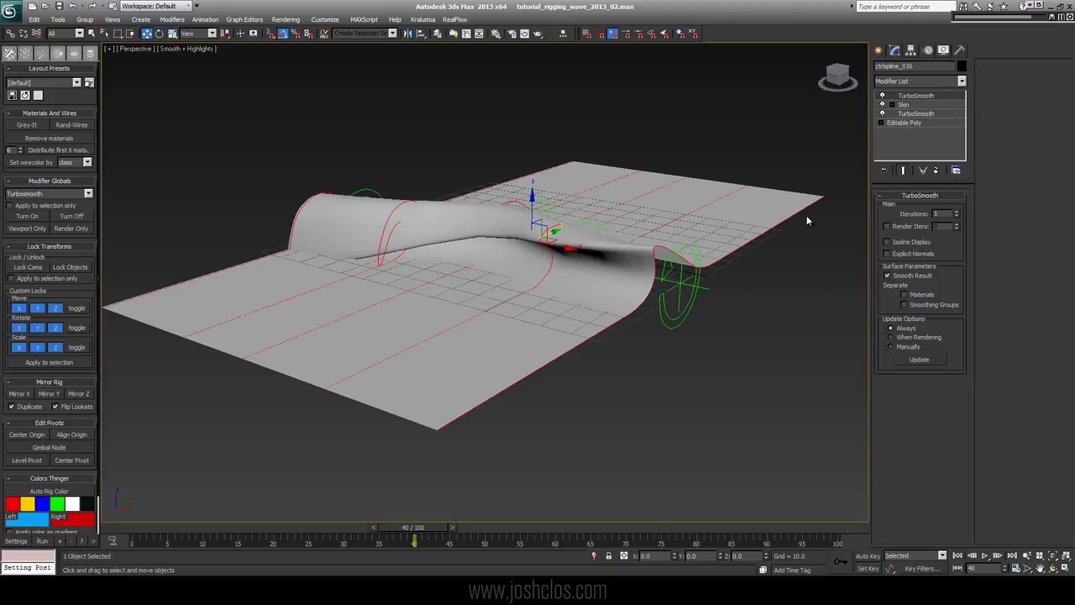
Step: Examine the smoothed wave with and without mesh edges while scrubbing to frame 45
{"action": "key", "text": "F4"}
{"action": "middle_click_drag", "start_coordinate": [524, 284], "coordinate": [487, 299], "text": "alt"}
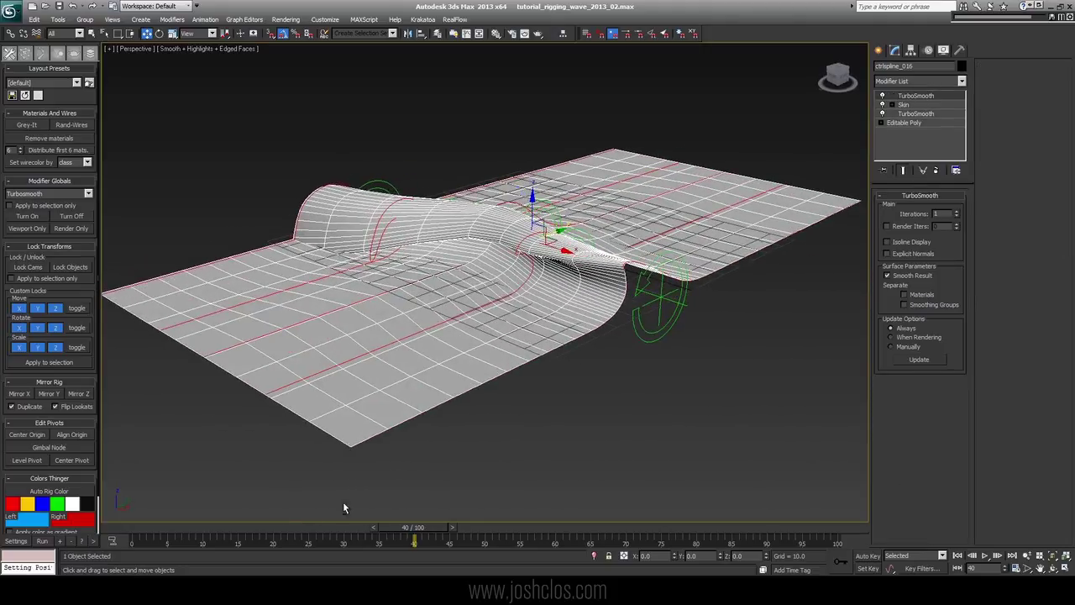
{"action": "left_click_drag", "start_coordinate": [399, 530], "coordinate": [447, 526]}
{"action": "key", "text": "F4"}
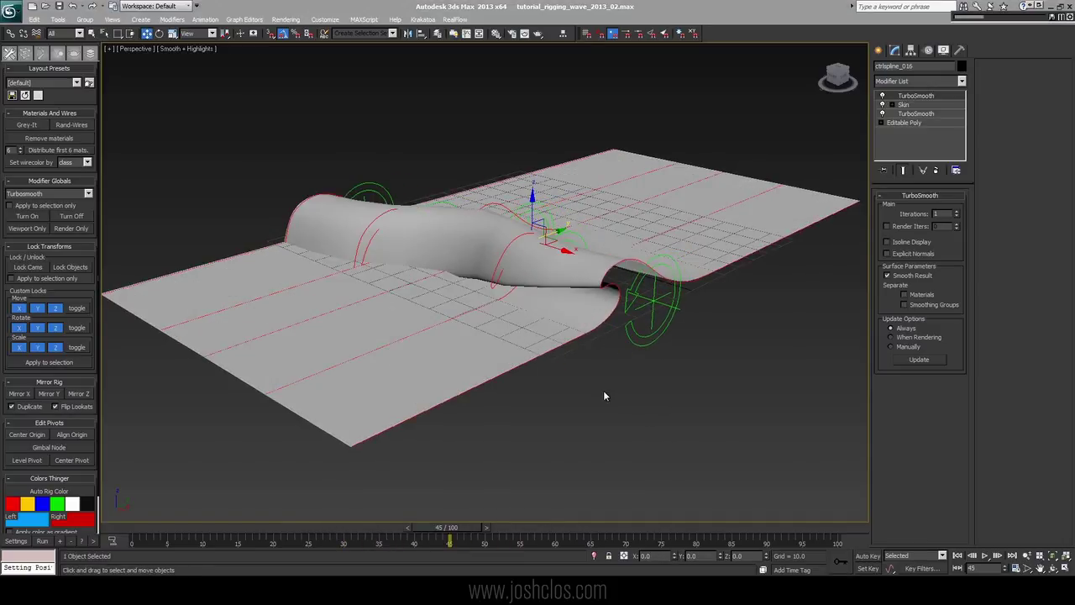
Step: Switch to the browser to view the visual effects portfolio website, and return to 3ds Max
{"action": "key", "text": "alt+Tab"}
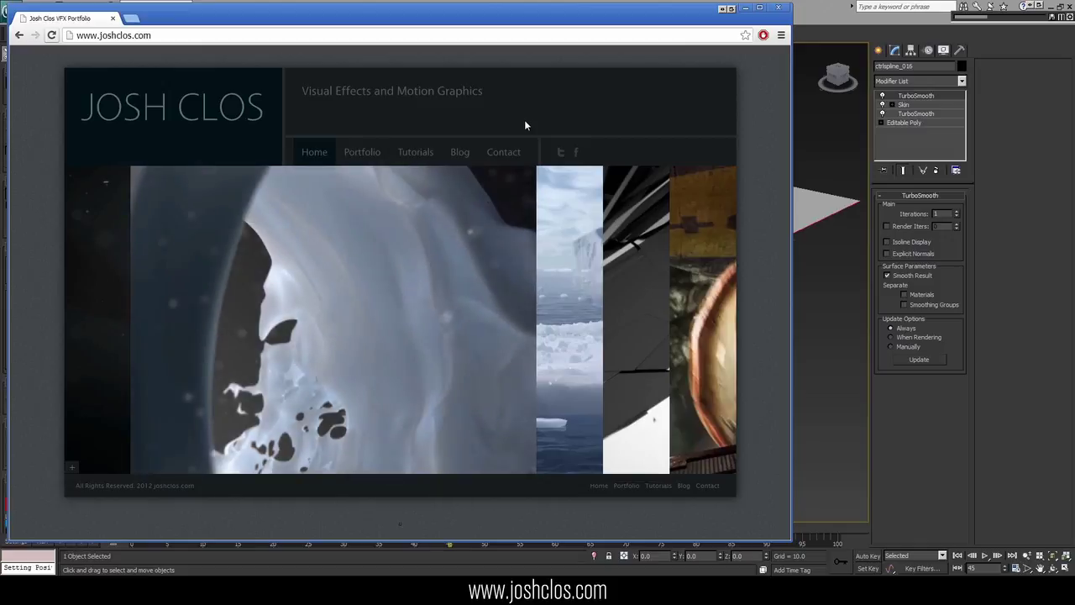
{"action": "left_click", "coordinate": [745, 8]}
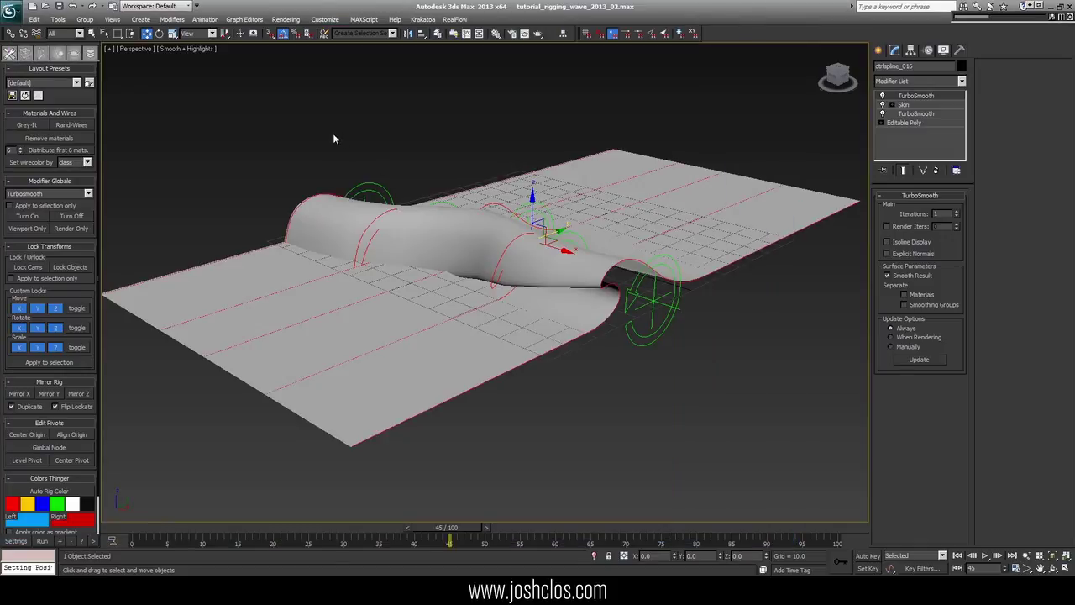